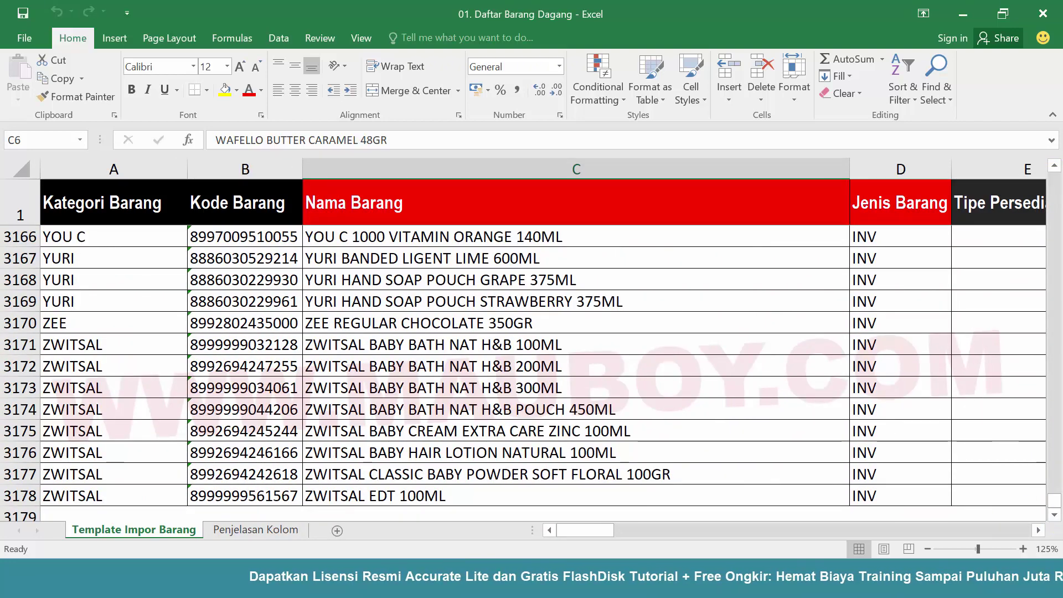
Move from the last item row 3178 up to the yellow MIE SEDAAP SOTO 75GR row 380 and select it
click(8, 496)
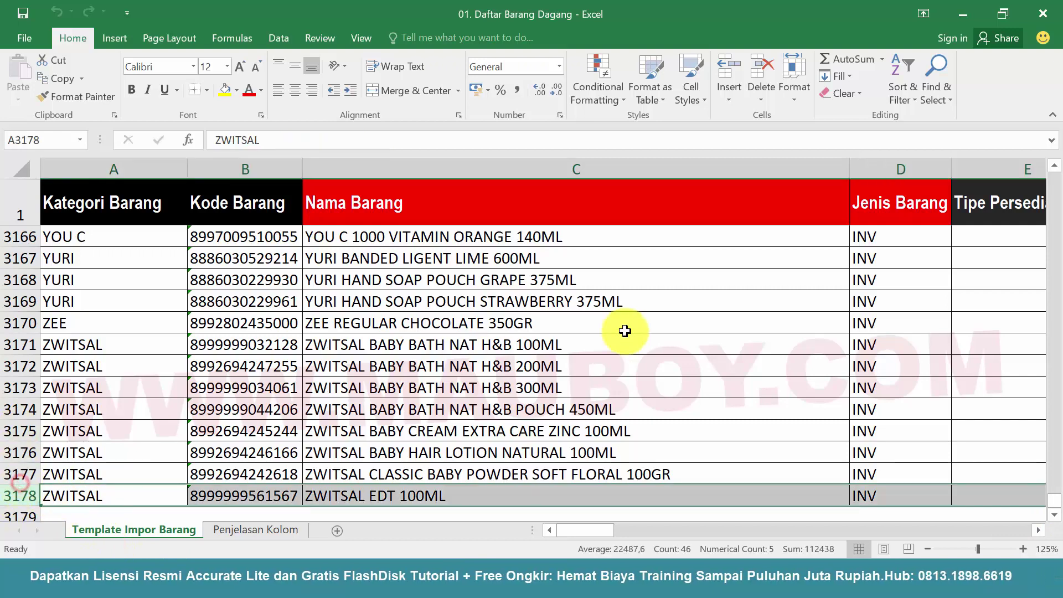
drag(1057, 504, 1024, 216)
scroll(648, 413, up, 7)
scroll(648, 412, down, 3)
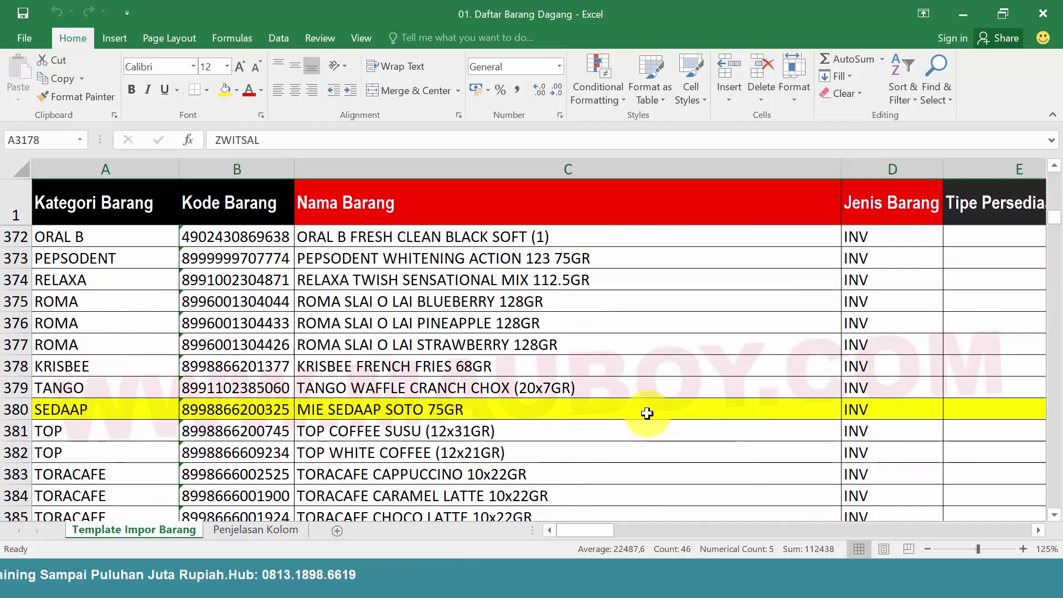
click(22, 409)
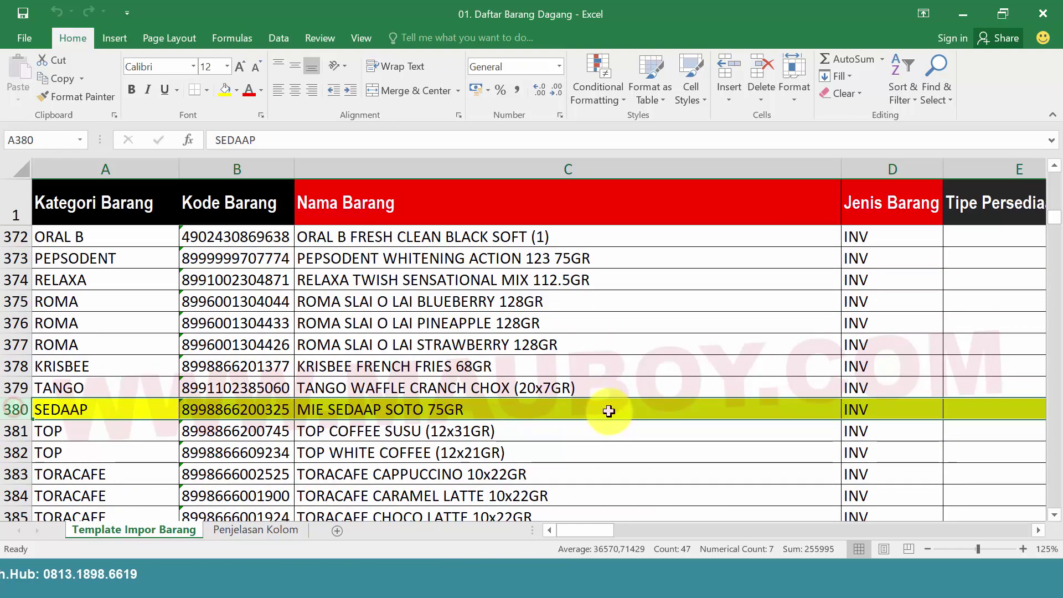
click(520, 413)
click(16, 410)
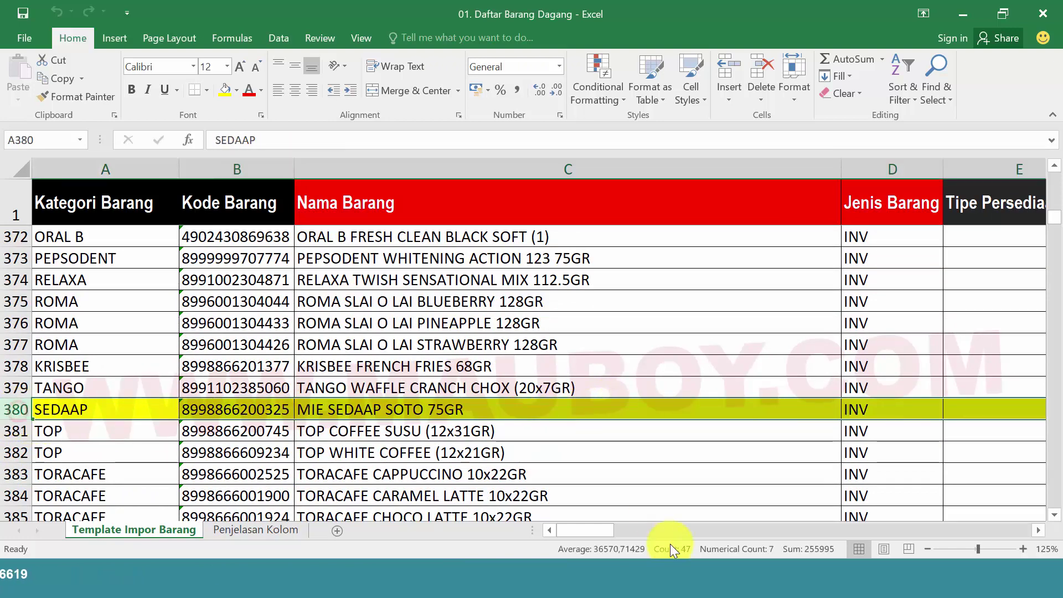
drag(592, 530, 556, 525)
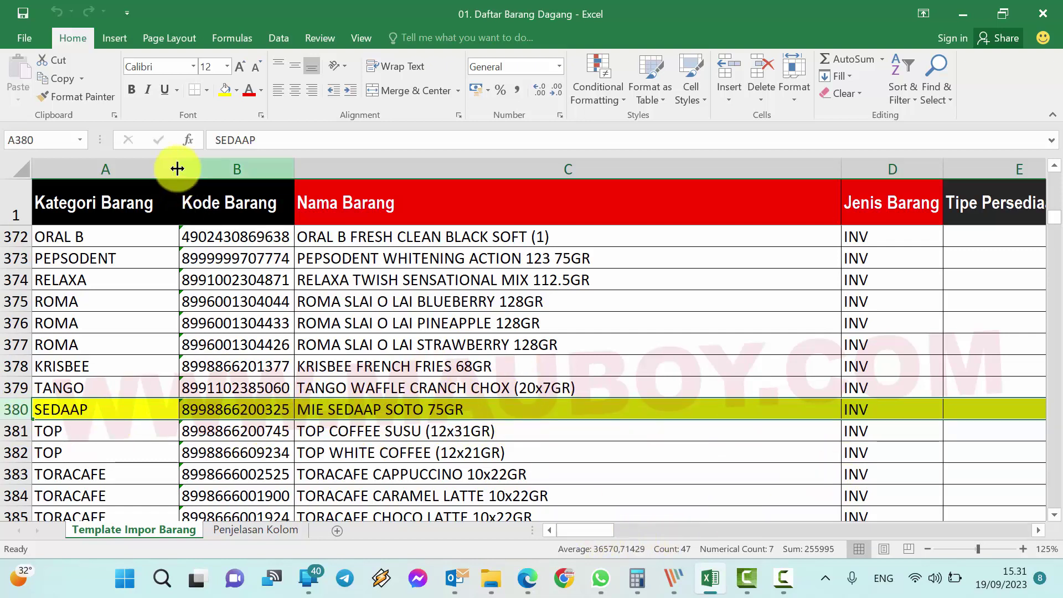
click(145, 168)
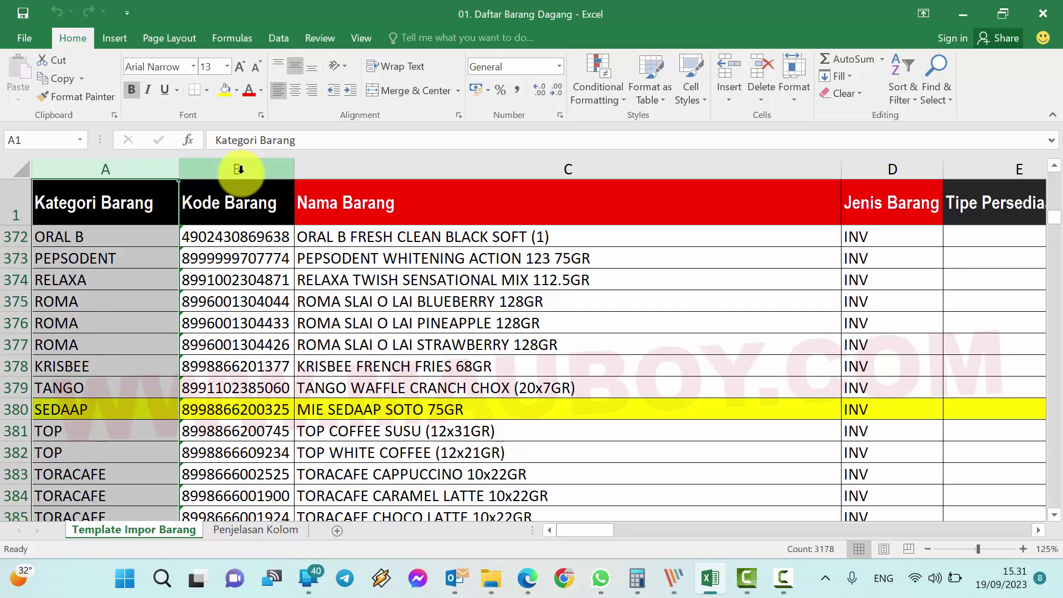
click(241, 169)
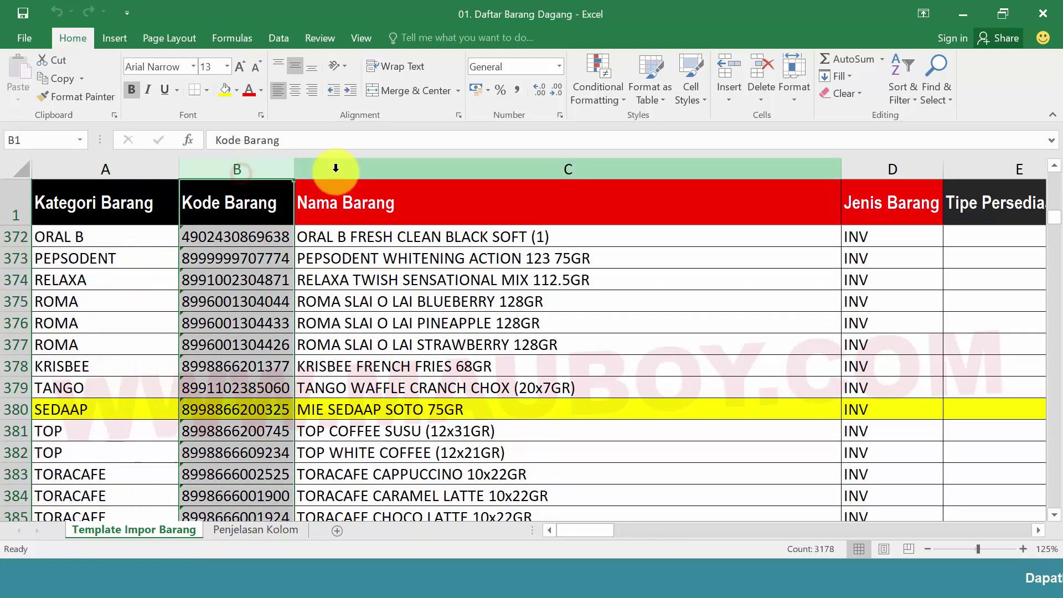
click(334, 169)
click(235, 169)
click(130, 169)
click(239, 168)
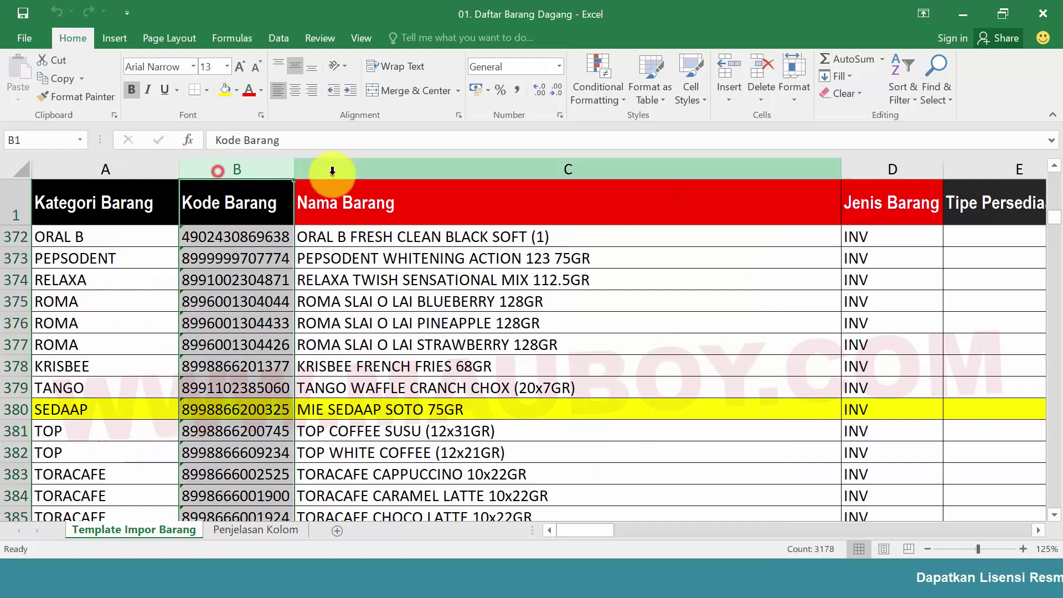
click(330, 167)
click(120, 172)
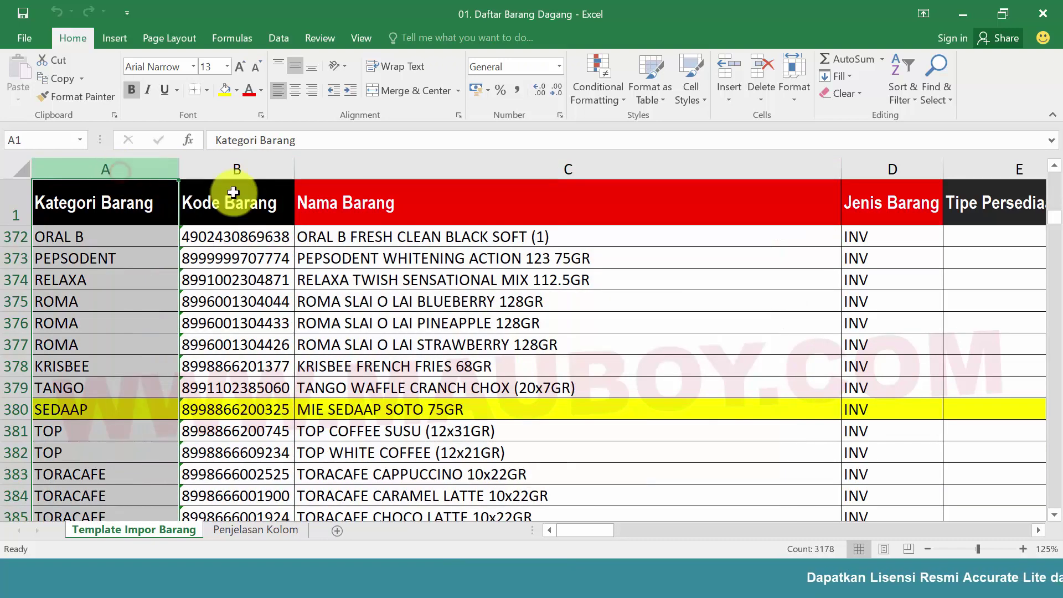
drag(578, 535, 592, 533)
drag(612, 235, 642, 451)
drag(606, 530, 611, 528)
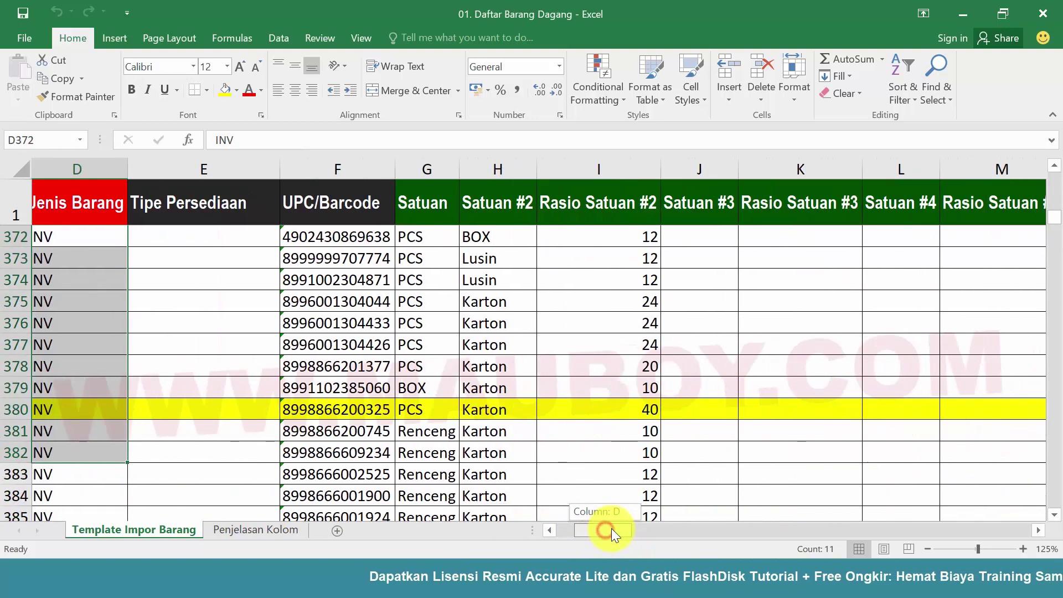
drag(372, 240, 368, 471)
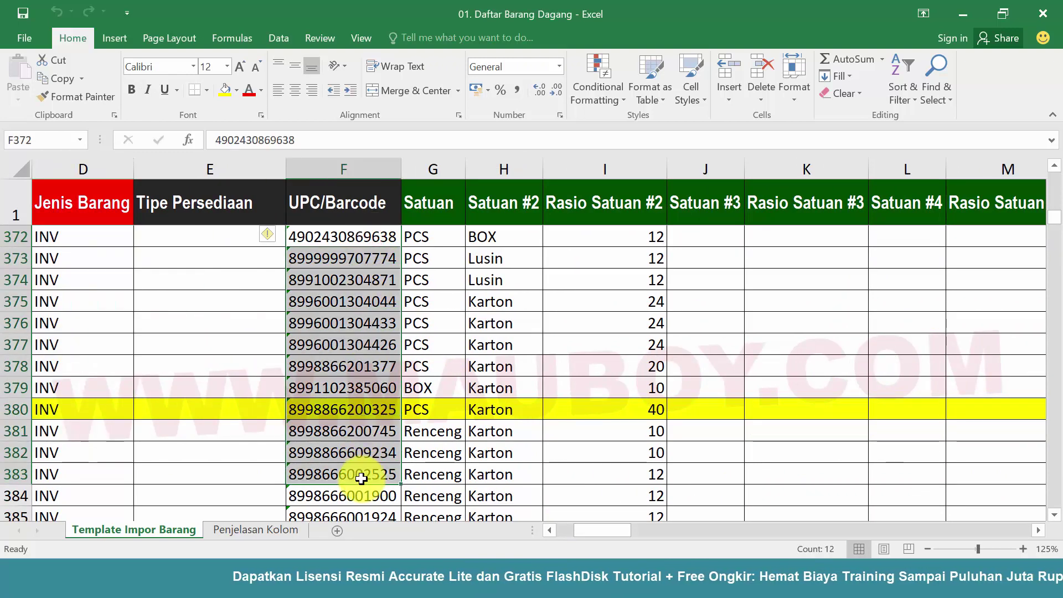
click(332, 236)
click(451, 162)
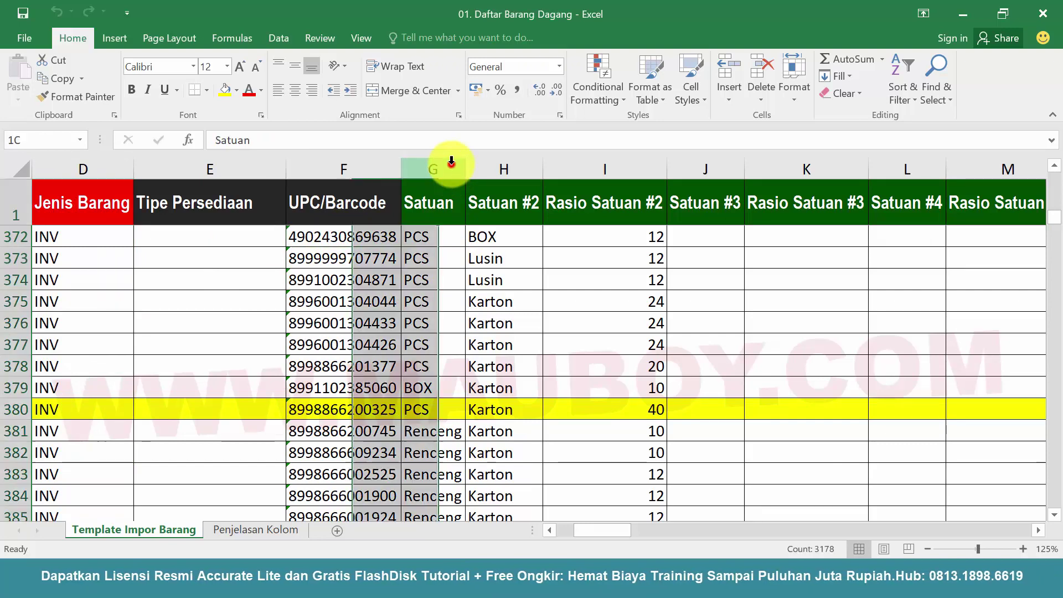
click(521, 162)
click(606, 163)
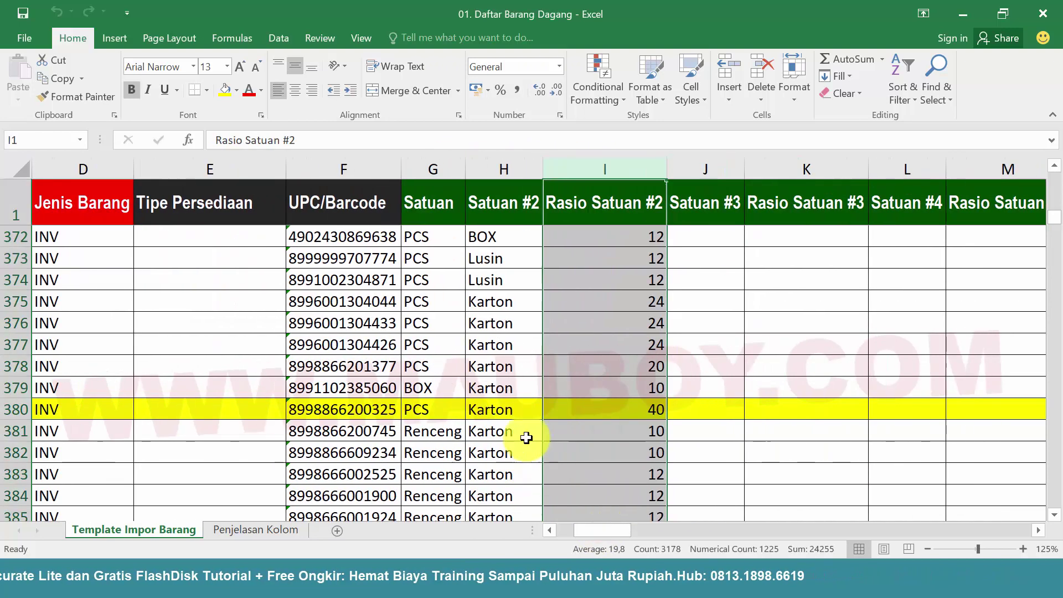
click(16, 409)
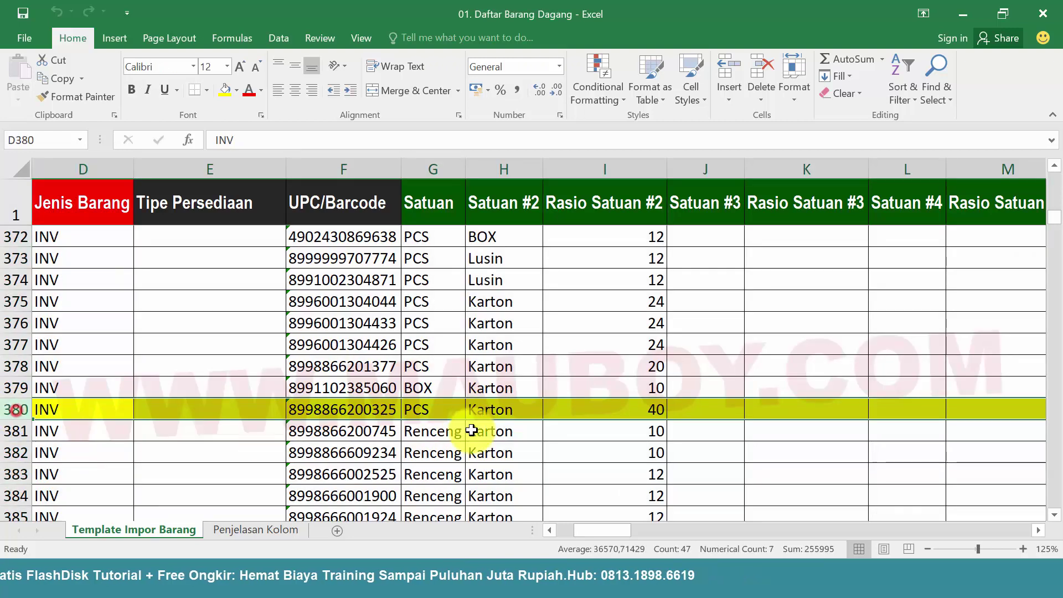
click(590, 409)
click(504, 410)
click(592, 407)
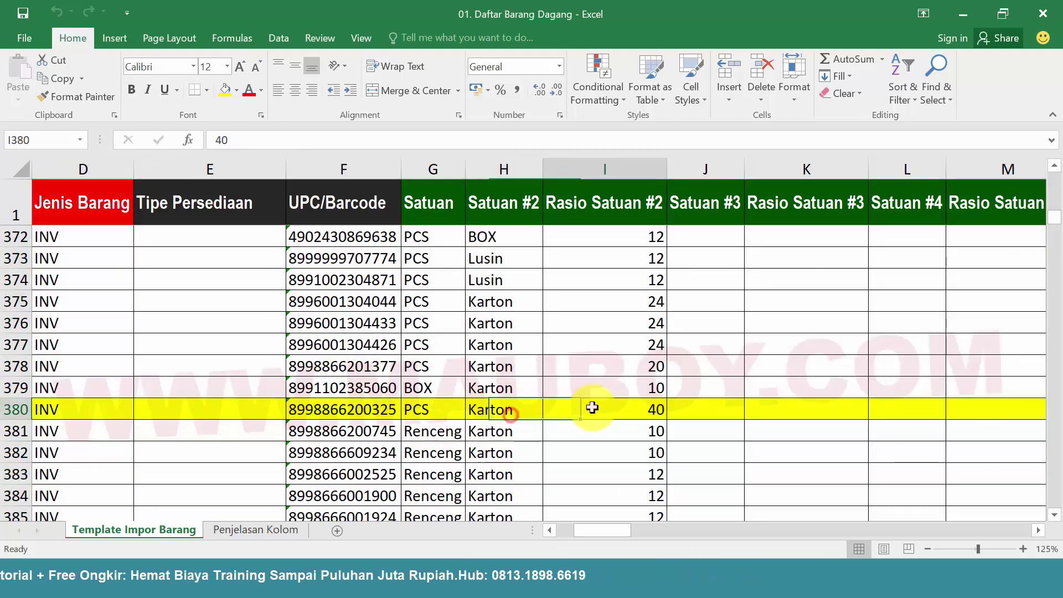
click(16, 411)
right_click(20, 412)
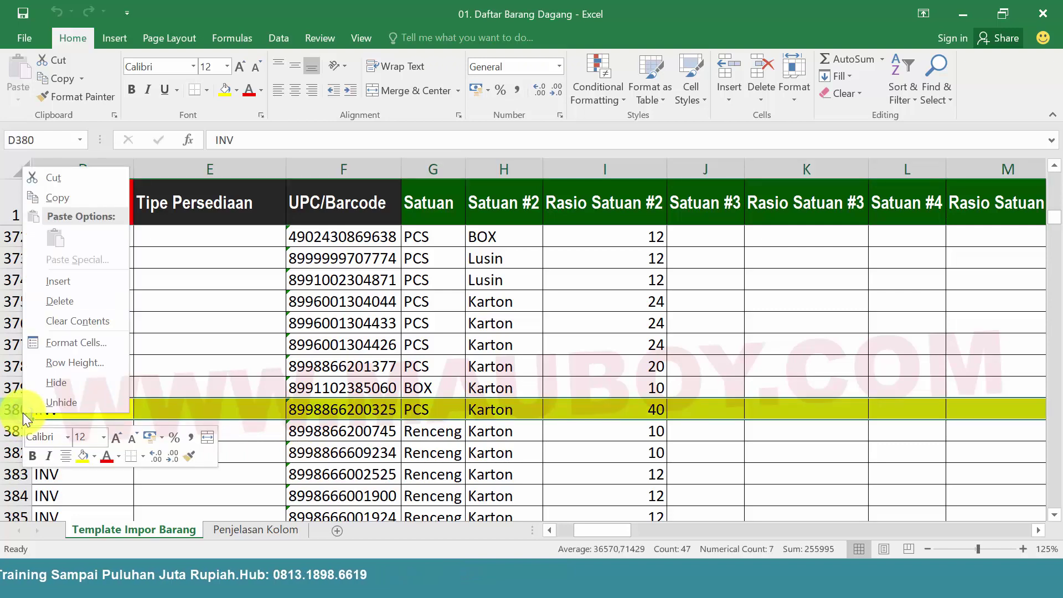
click(65, 300)
click(627, 388)
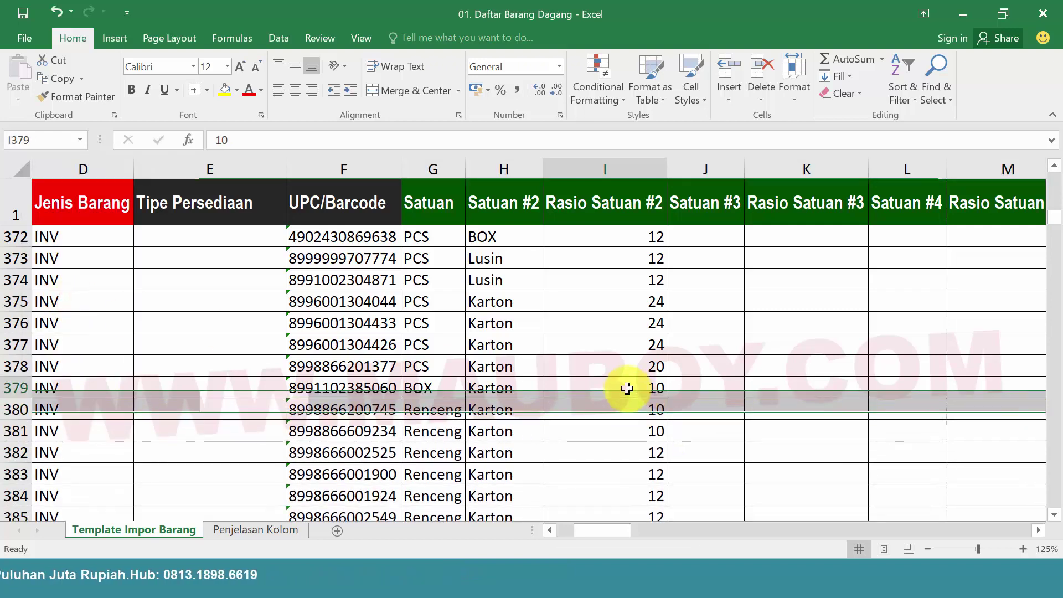
drag(608, 537, 1050, 272)
drag(1055, 224, 1047, 14)
click(700, 264)
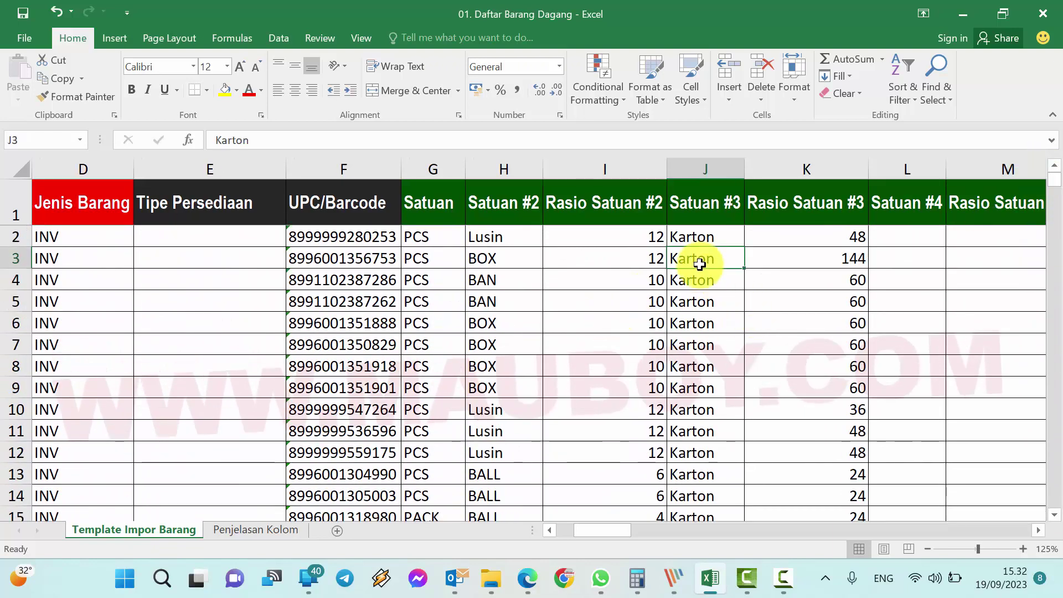
drag(613, 535, 666, 531)
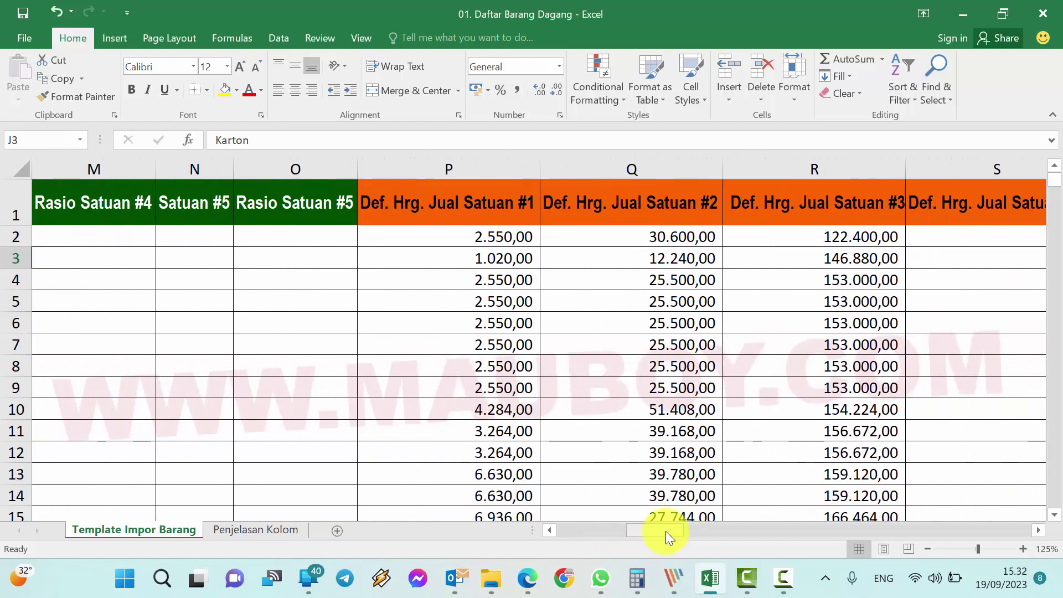
click(495, 236)
click(503, 164)
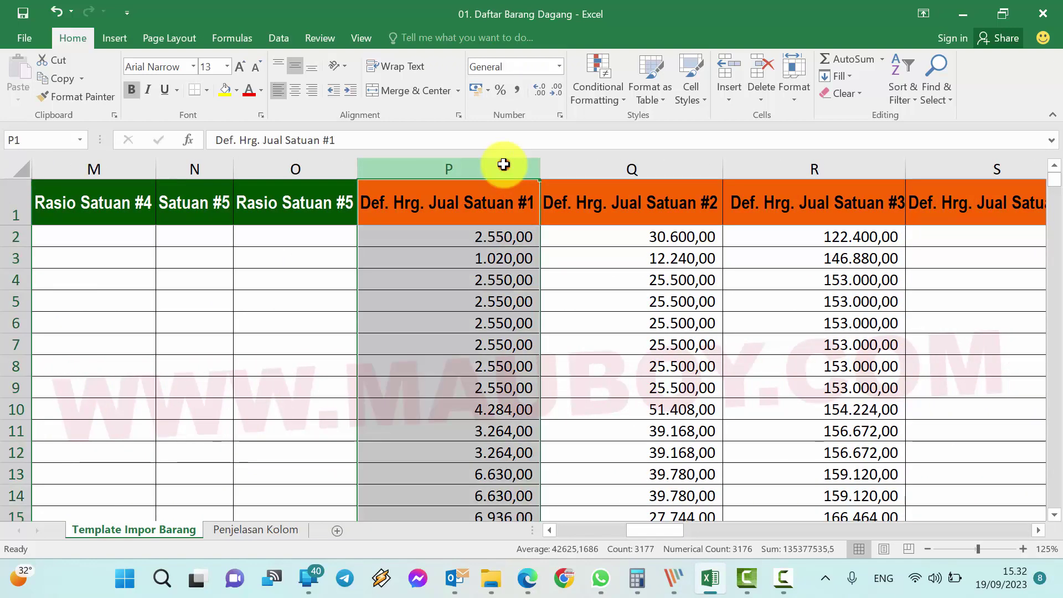
click(676, 169)
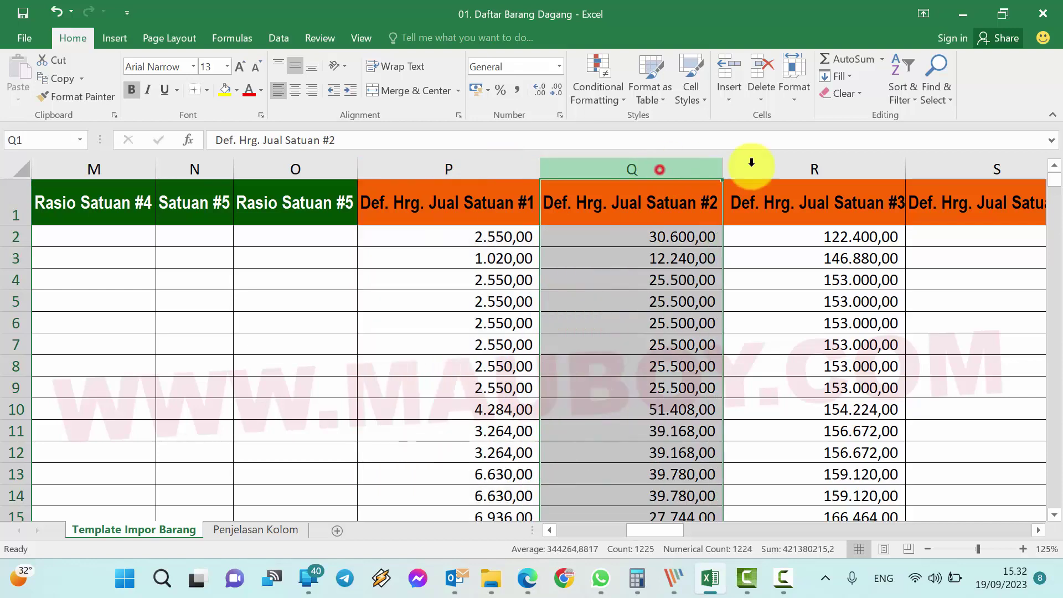
click(819, 169)
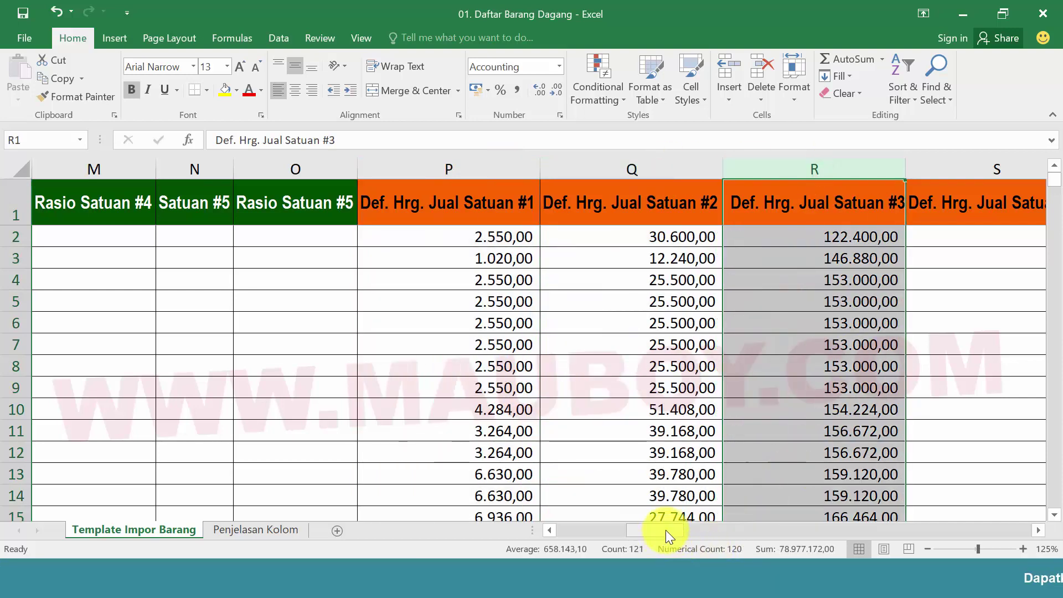
drag(666, 530, 737, 530)
click(783, 392)
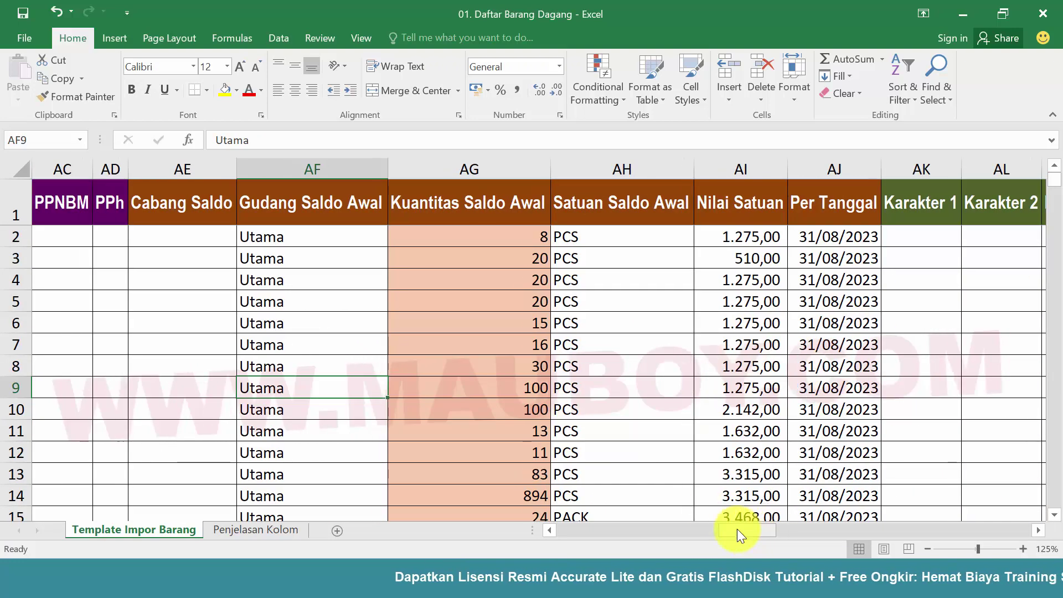
click(305, 247)
click(313, 311)
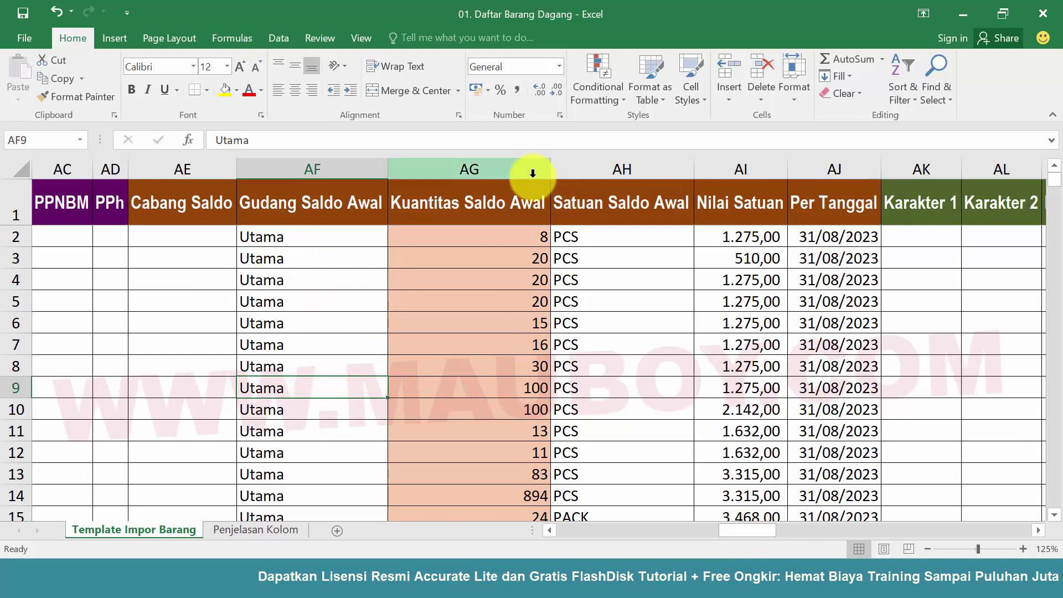
click(523, 170)
click(610, 303)
drag(842, 237, 848, 512)
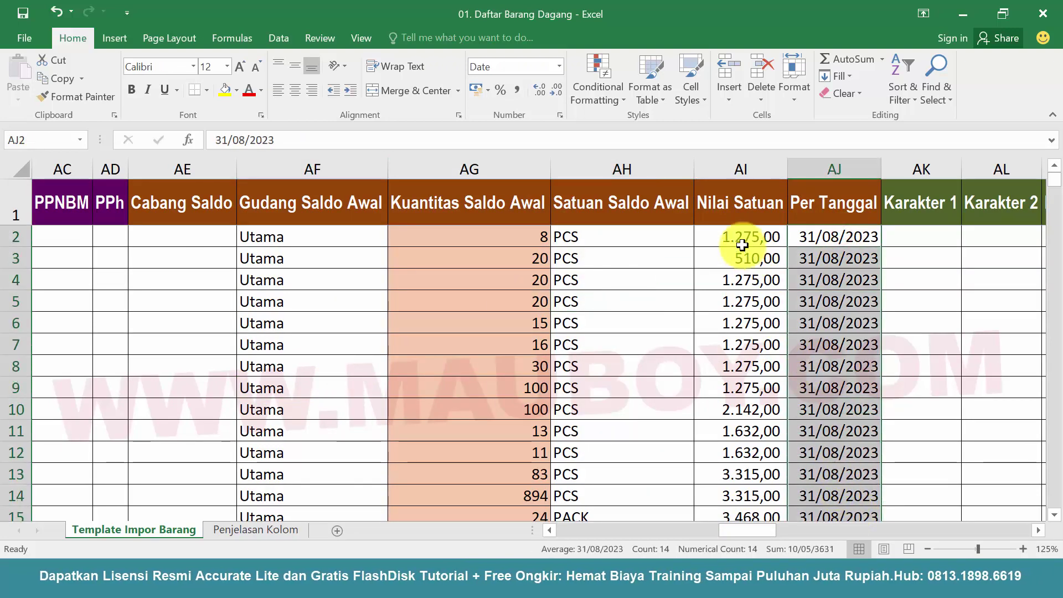
drag(735, 240, 726, 475)
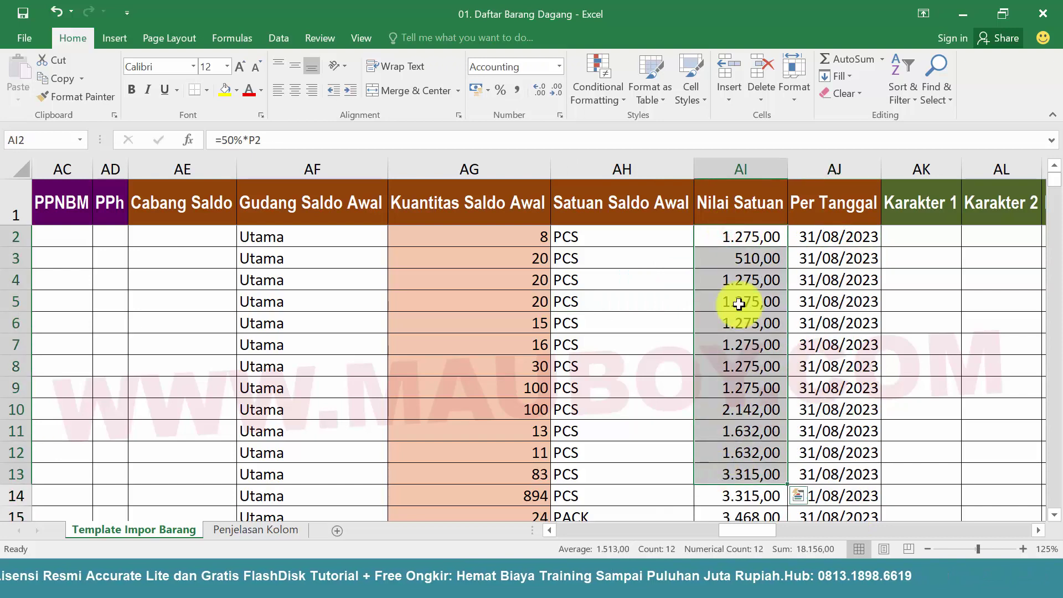
click(740, 239)
drag(745, 231, 757, 476)
drag(512, 168, 613, 170)
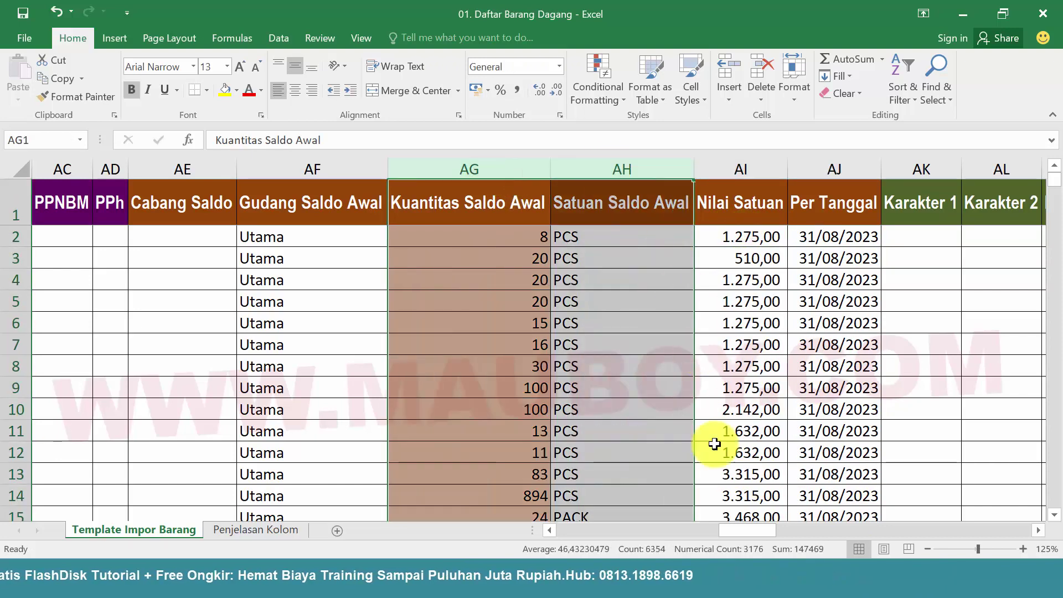
drag(739, 533, 487, 547)
click(148, 301)
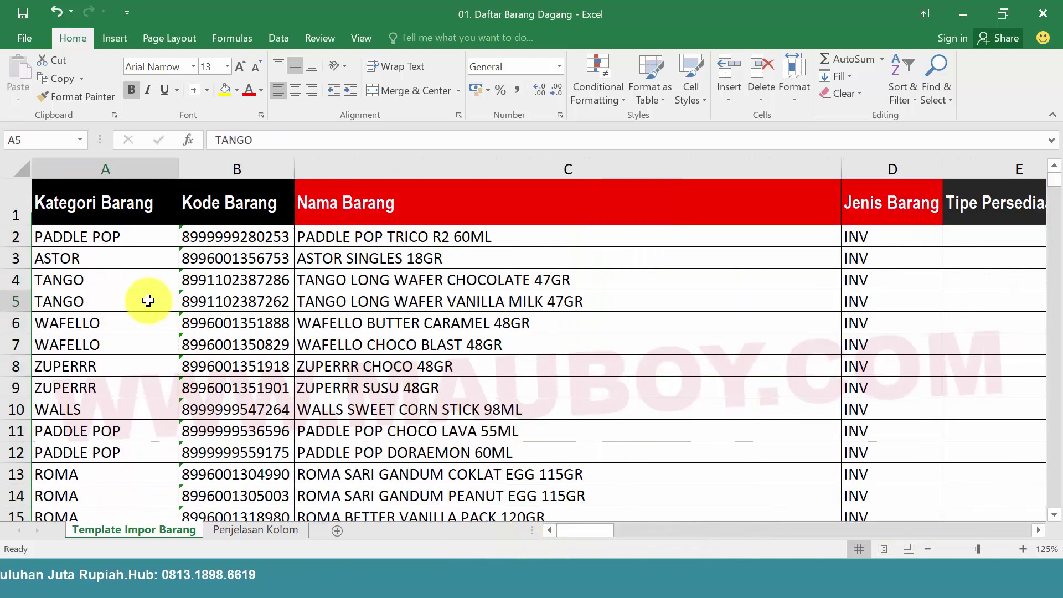
click(120, 169)
drag(223, 169, 345, 161)
click(345, 166)
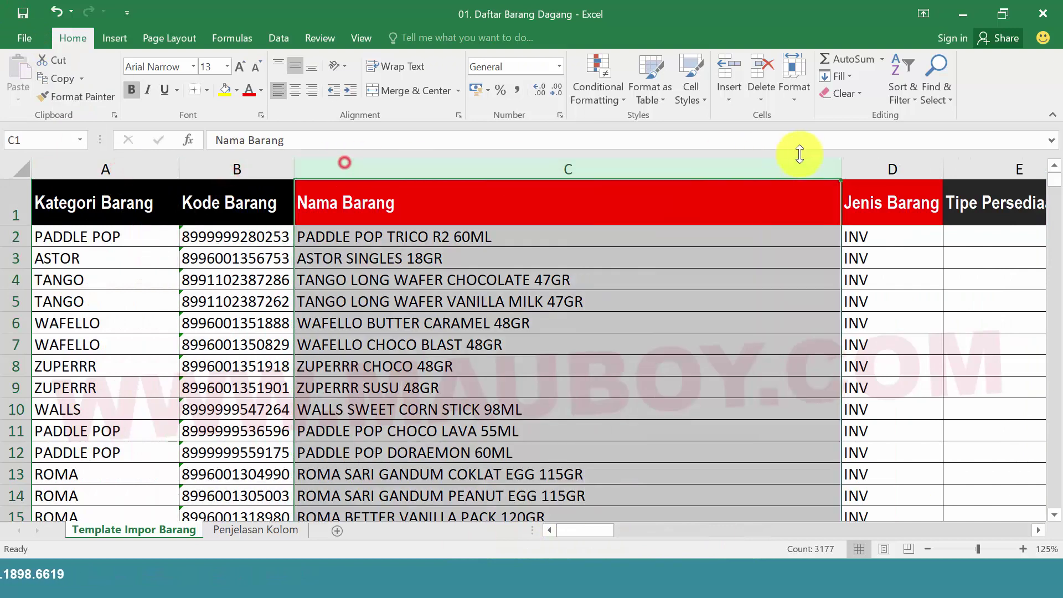
click(861, 170)
drag(575, 530, 476, 550)
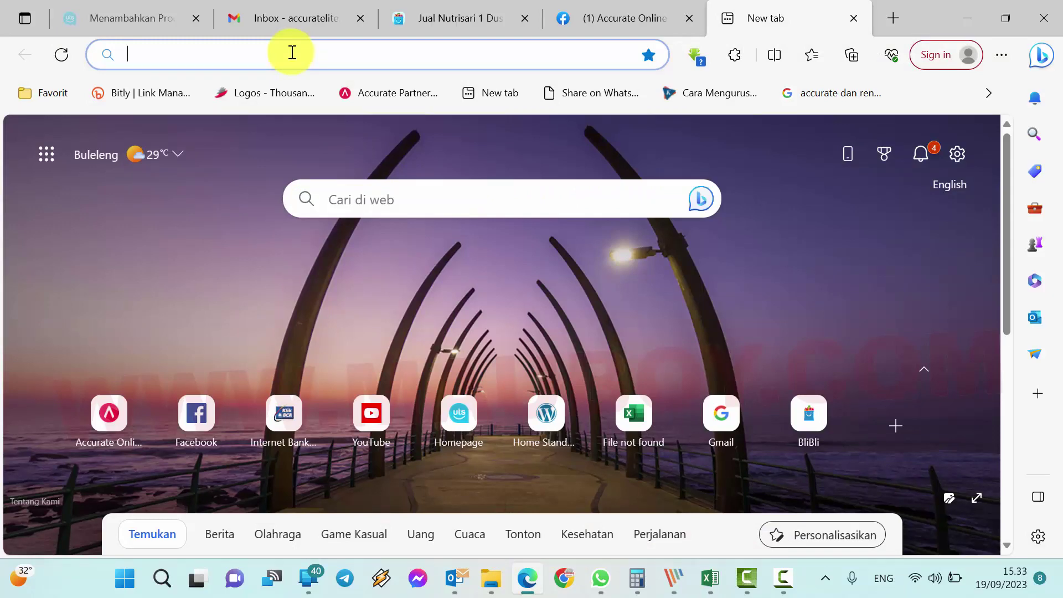
Go to accurate.id in a new tab and follow Login to the Toko Sembako Murah business list
text(accurate.id)
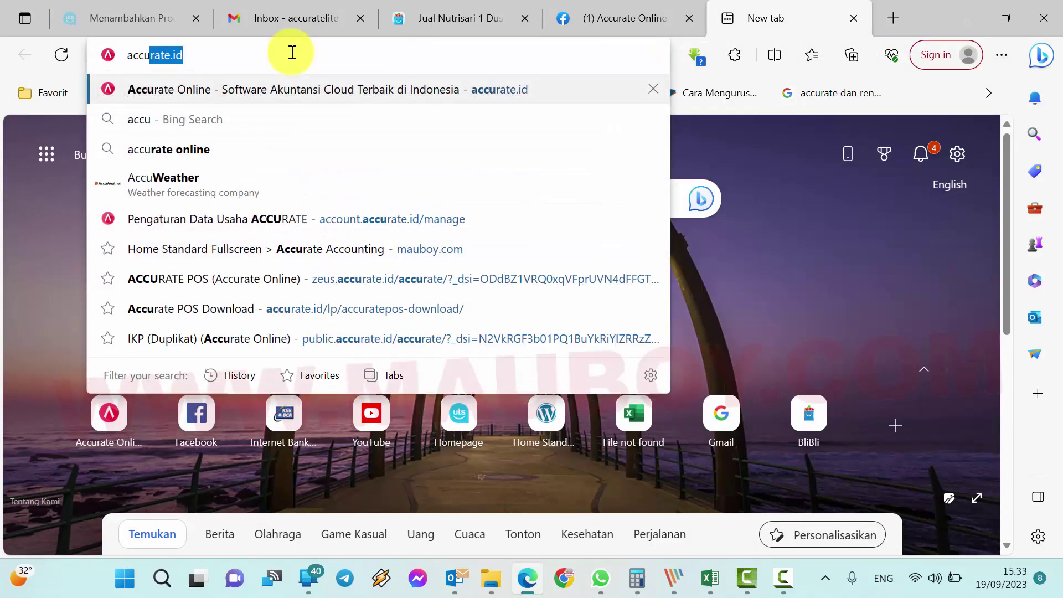
click(292, 52)
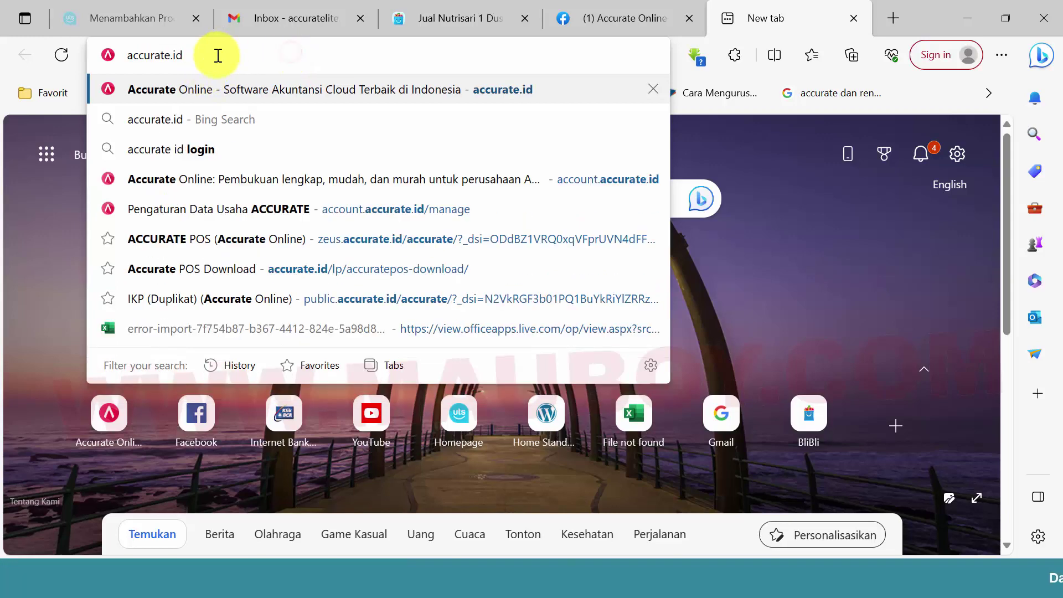
drag(216, 55, 101, 57)
key(Return)
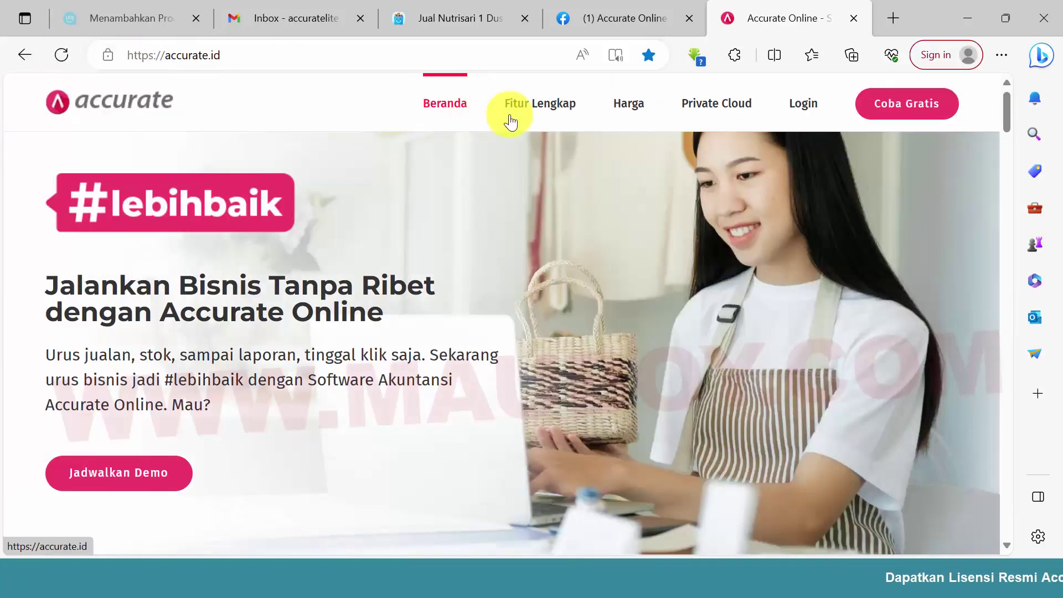
click(803, 104)
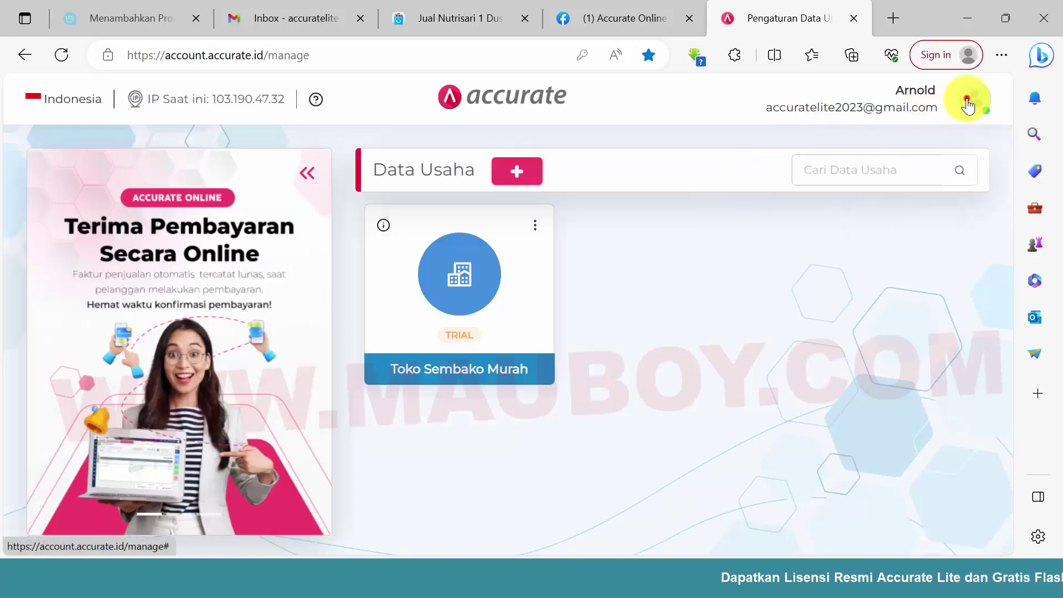
Log out of Accurate and replace the login e-mail with another account's address
click(968, 101)
click(899, 270)
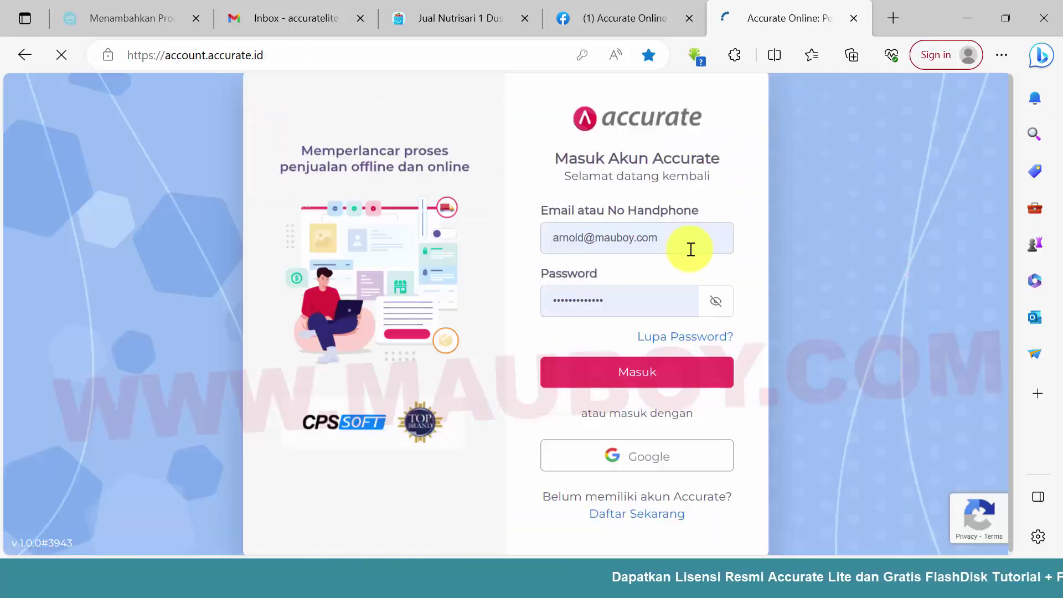
click(689, 242)
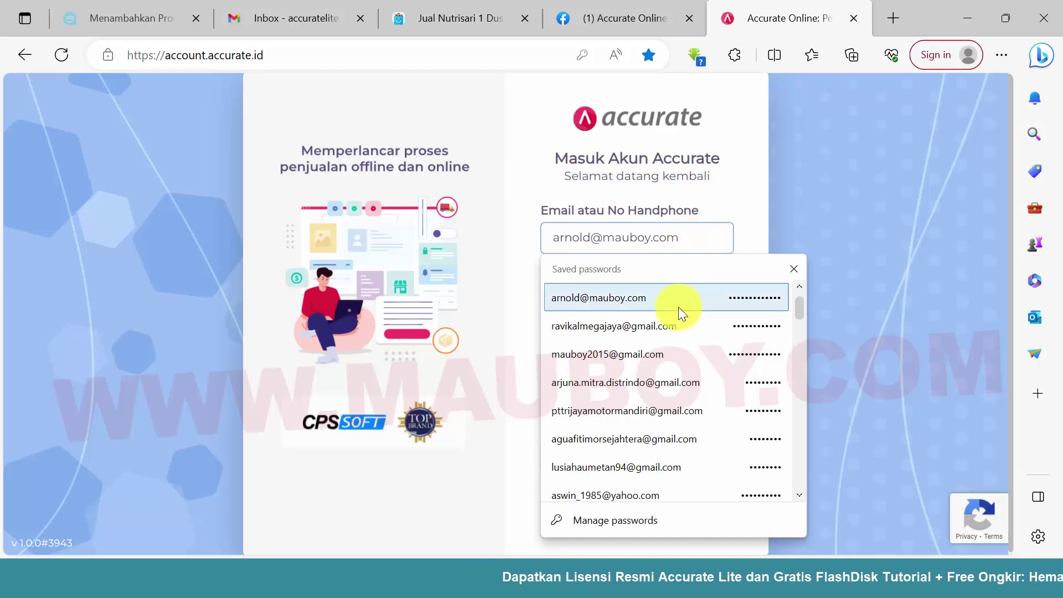
drag(684, 242, 534, 243)
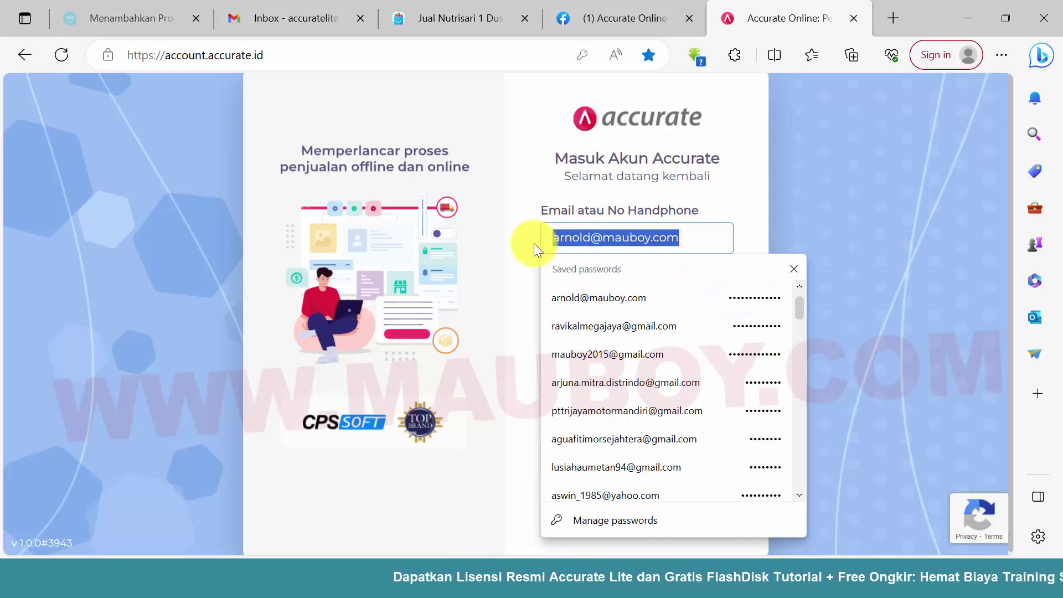
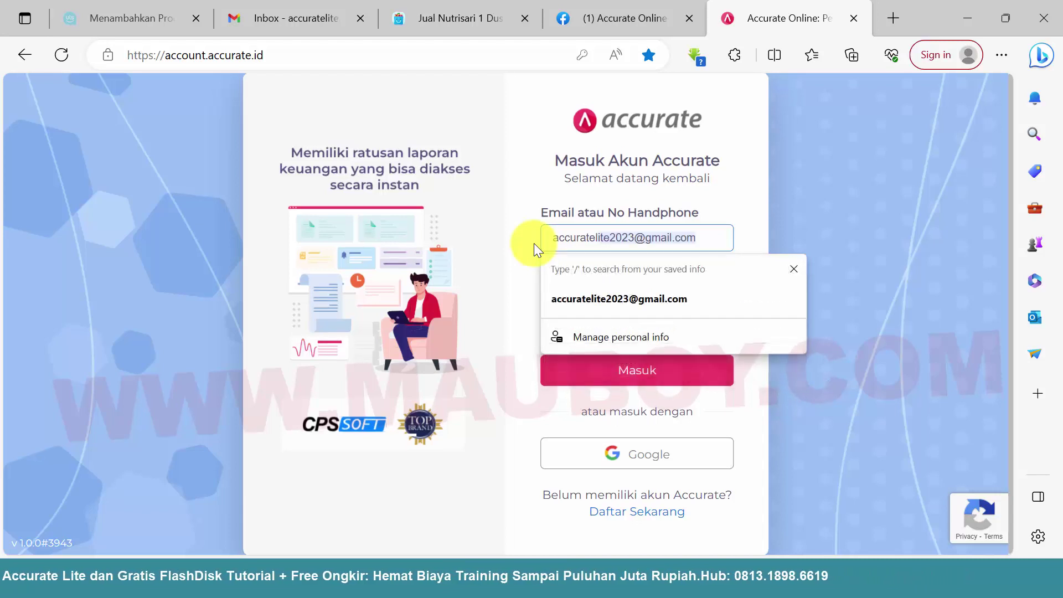
Choose the saved account credentials, attempt sign-in, then retype the account password after rejection
click(710, 294)
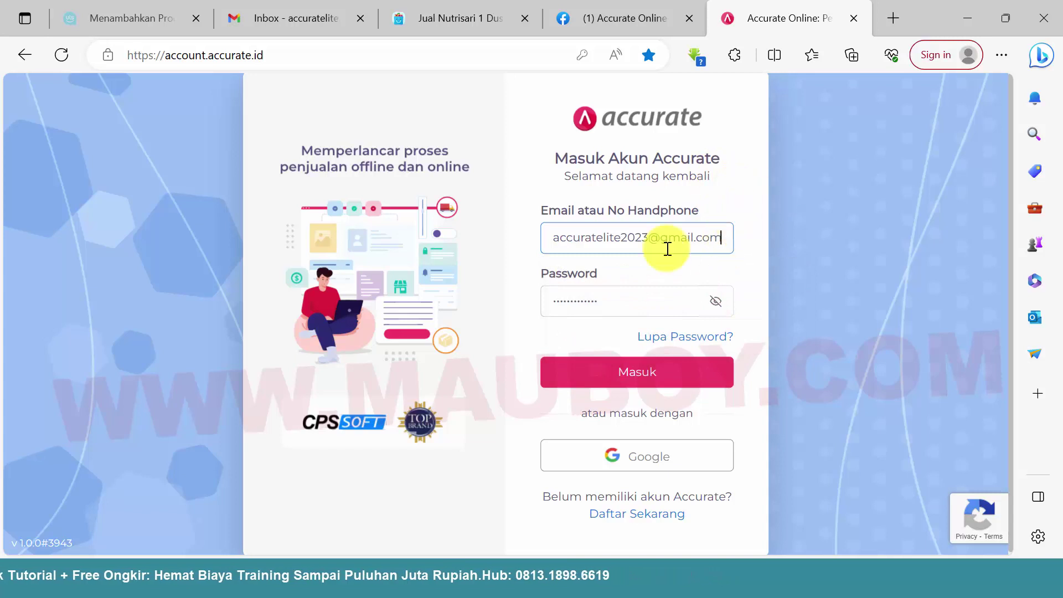
click(638, 379)
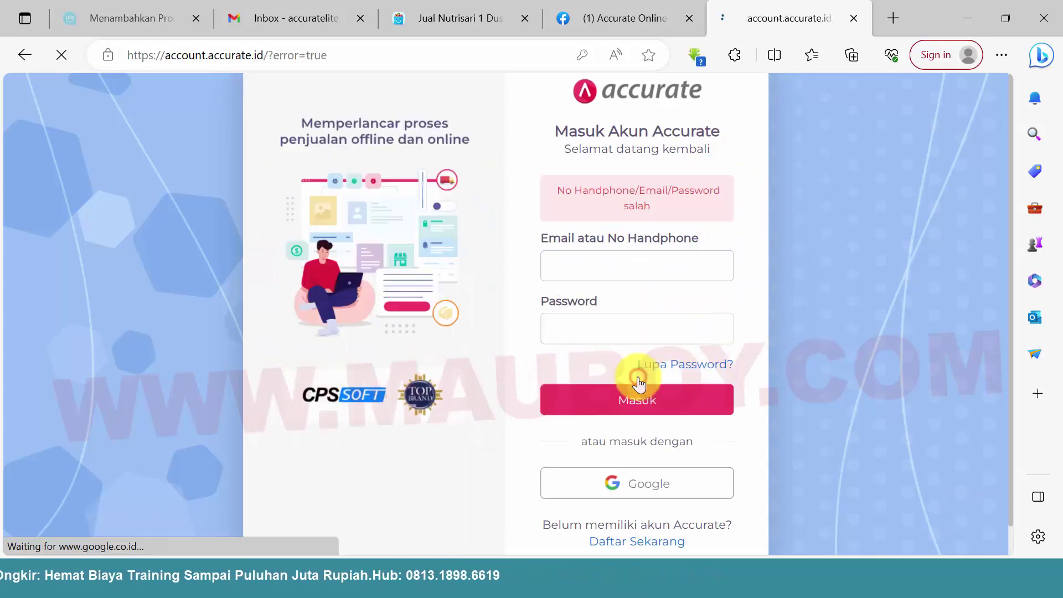
drag(647, 327, 525, 327)
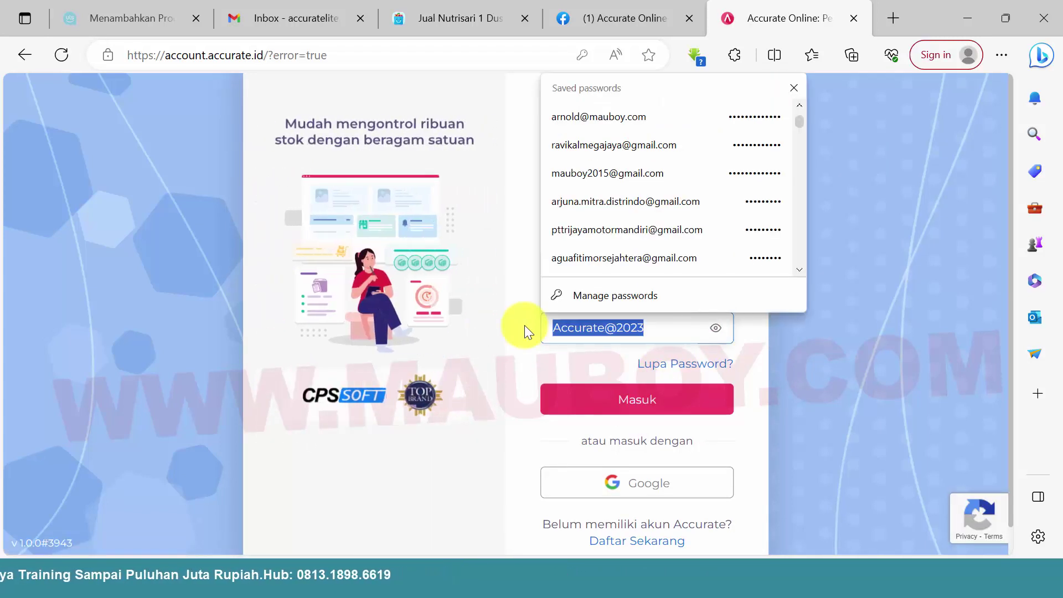
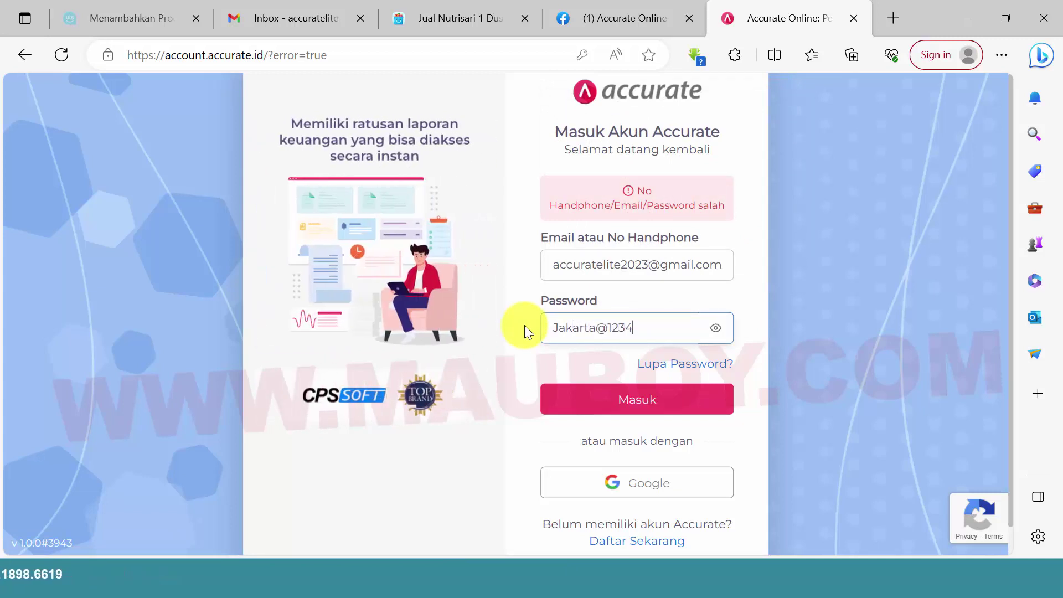
Finish signing in, decline saving the password, and open the Toko Sembako Murah company database
click(649, 409)
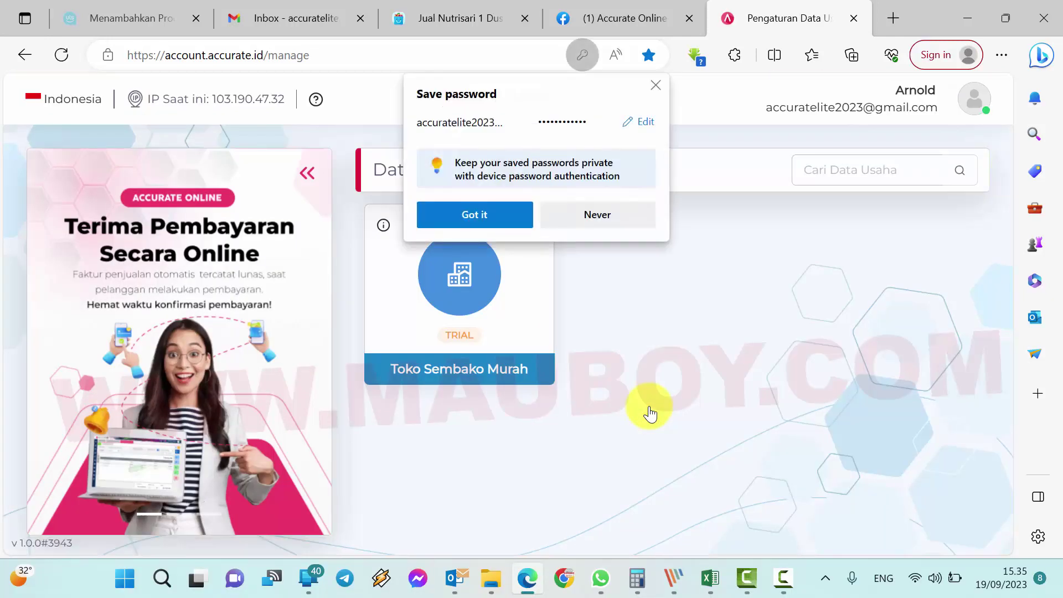
click(519, 225)
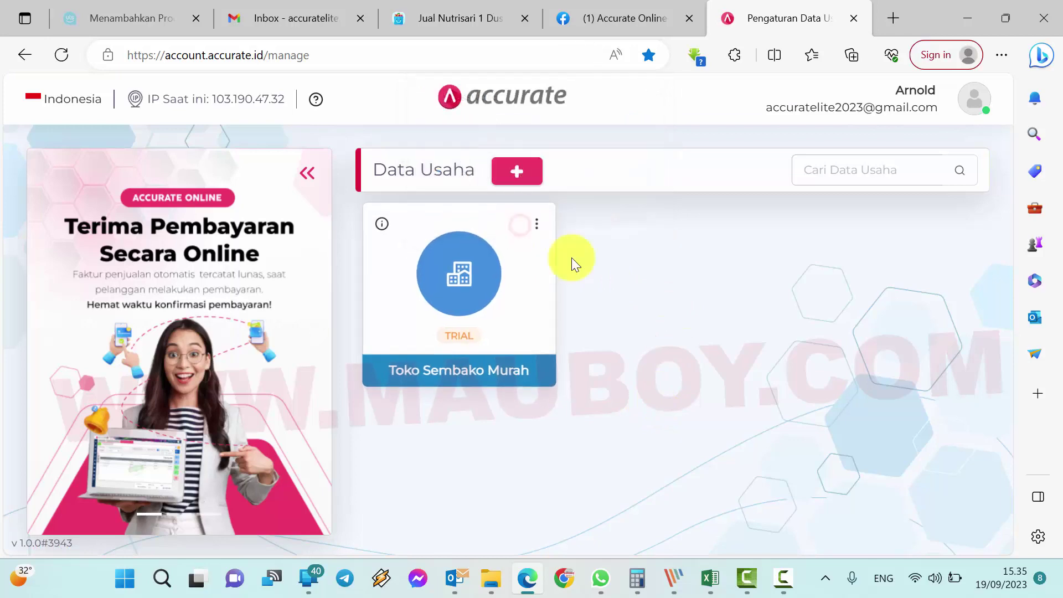
click(477, 290)
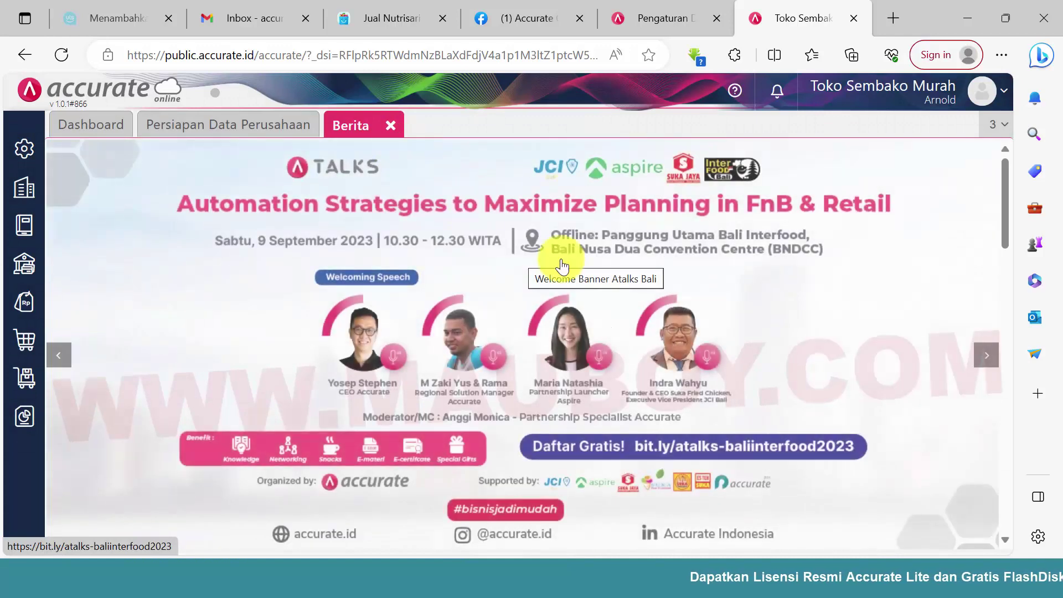
Show the Persediaan > Barang & Jasa list with Kode Barang as the first column, then switch to Excel
click(23, 378)
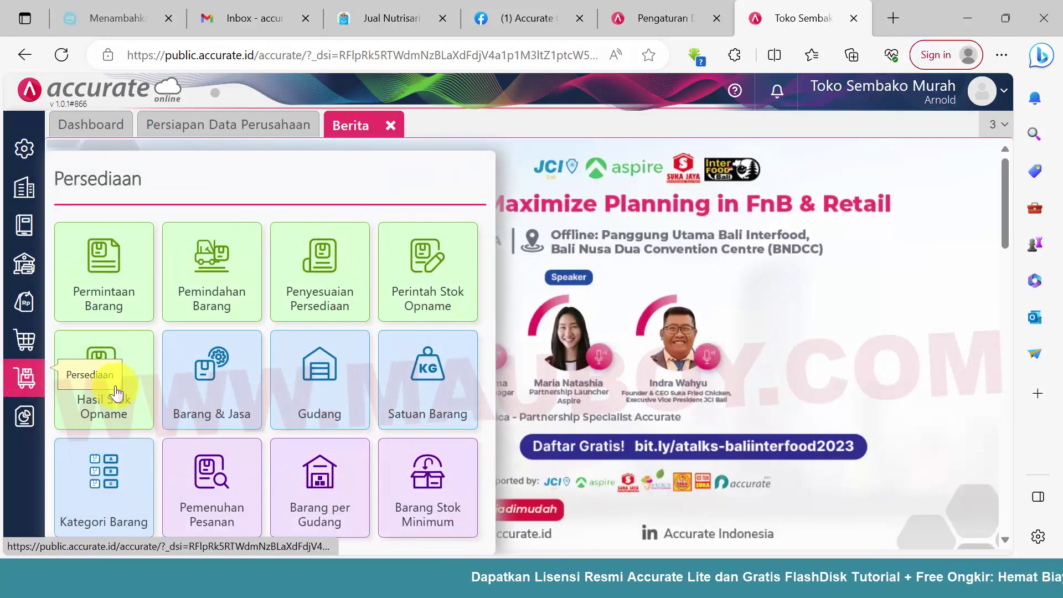
click(224, 395)
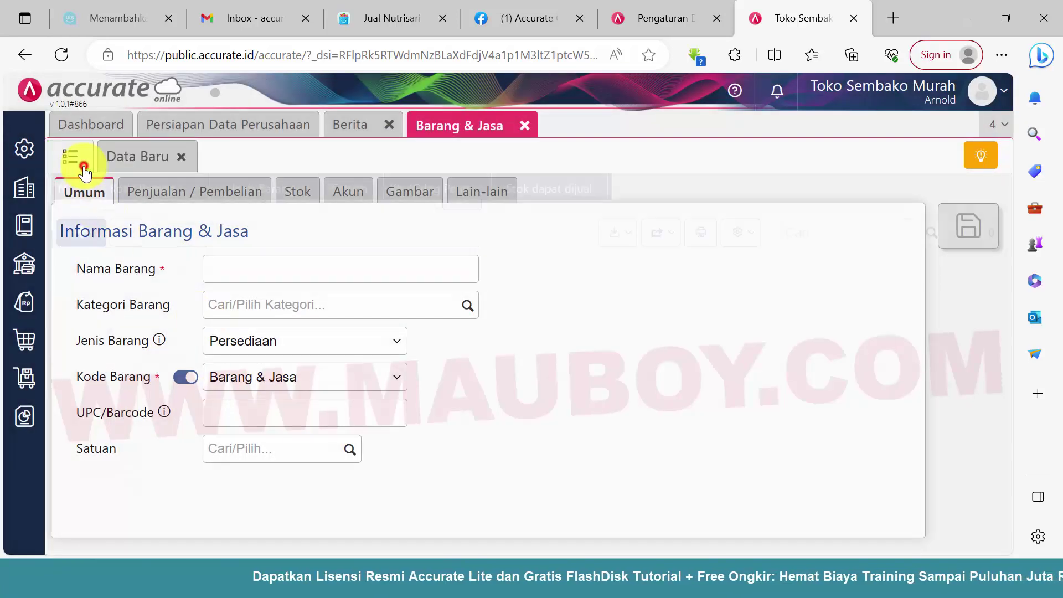
click(72, 159)
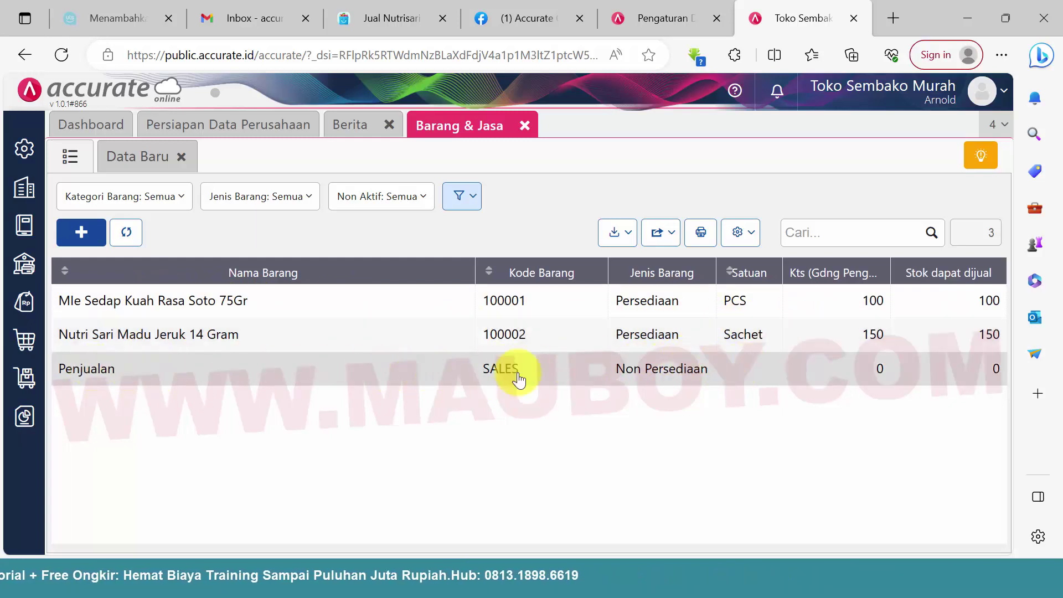
drag(542, 270, 101, 274)
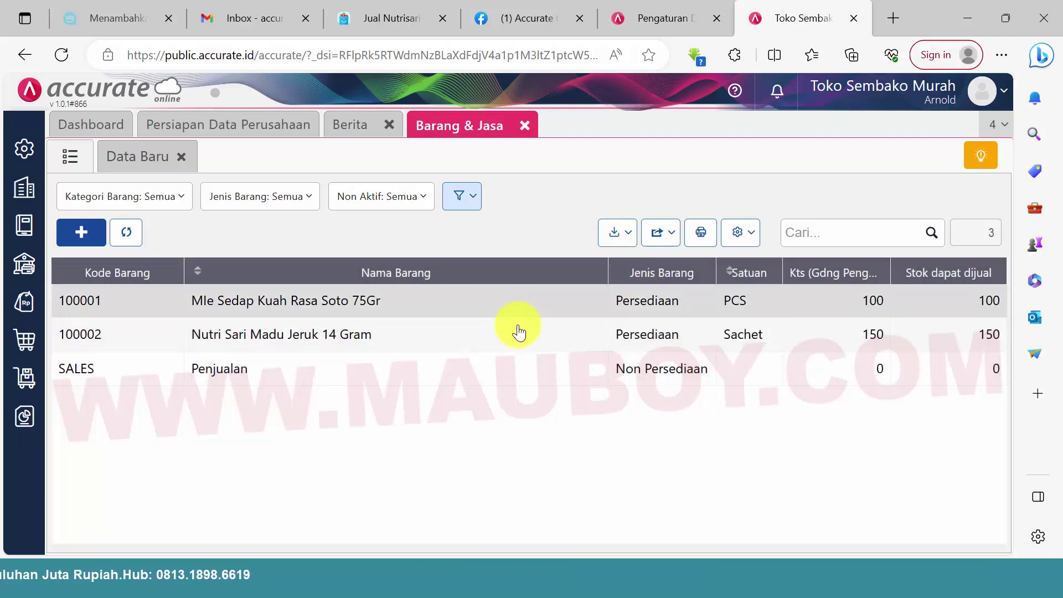
click(712, 573)
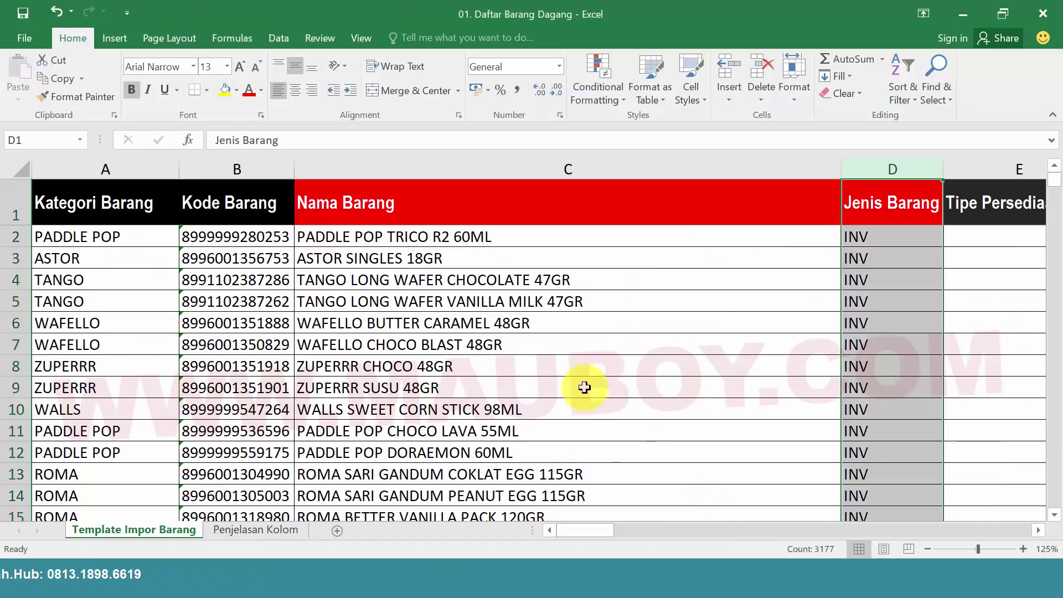
Inspect item rows 2–13 of the Template Impor Barang sheet, then go back to the browser
click(524, 348)
click(366, 223)
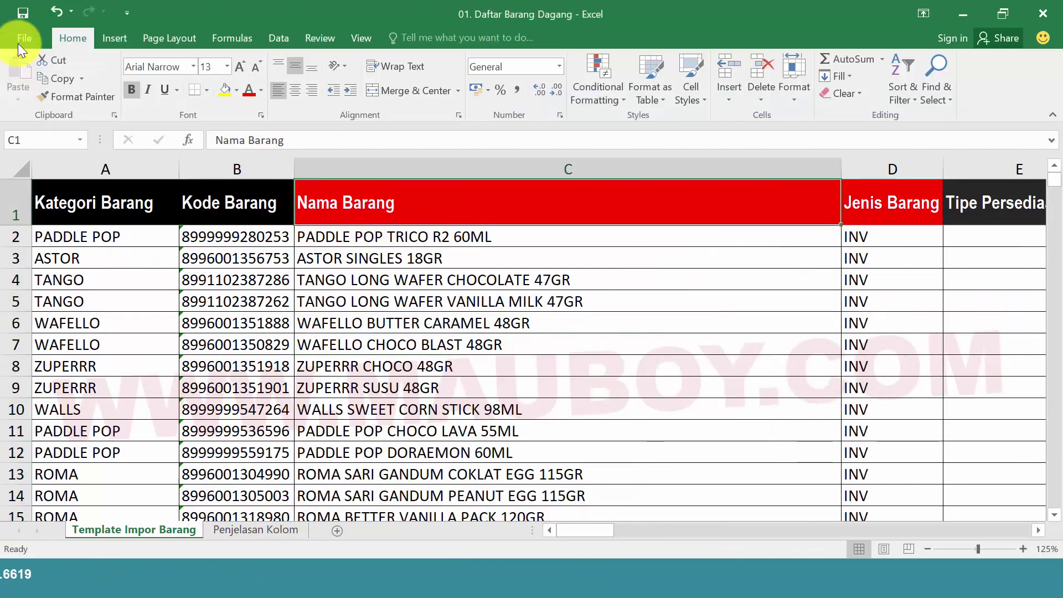
drag(593, 525, 570, 531)
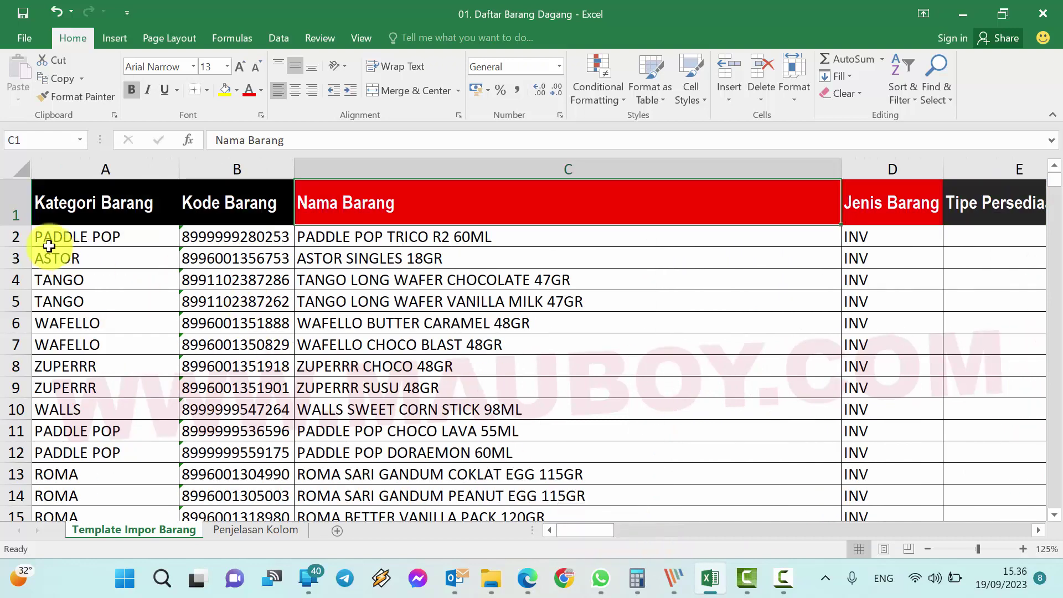
drag(17, 236, 17, 475)
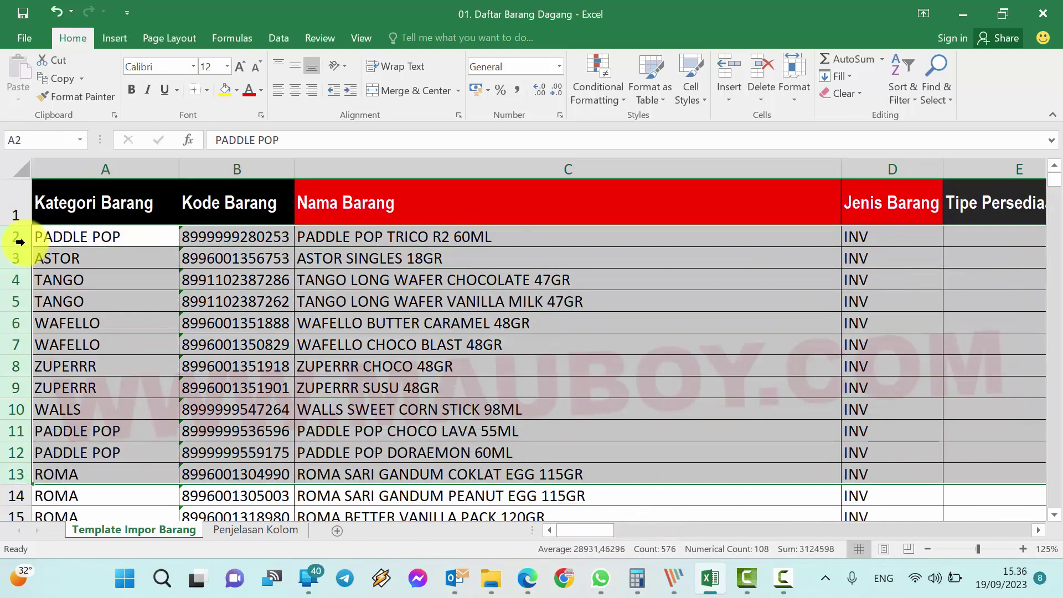
drag(16, 236, 15, 471)
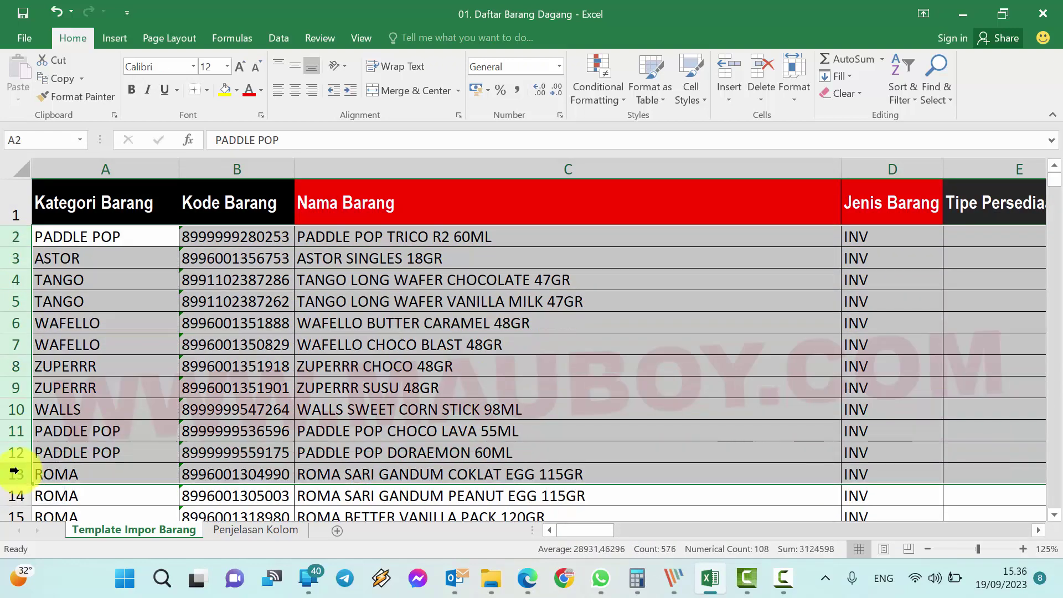
click(14, 409)
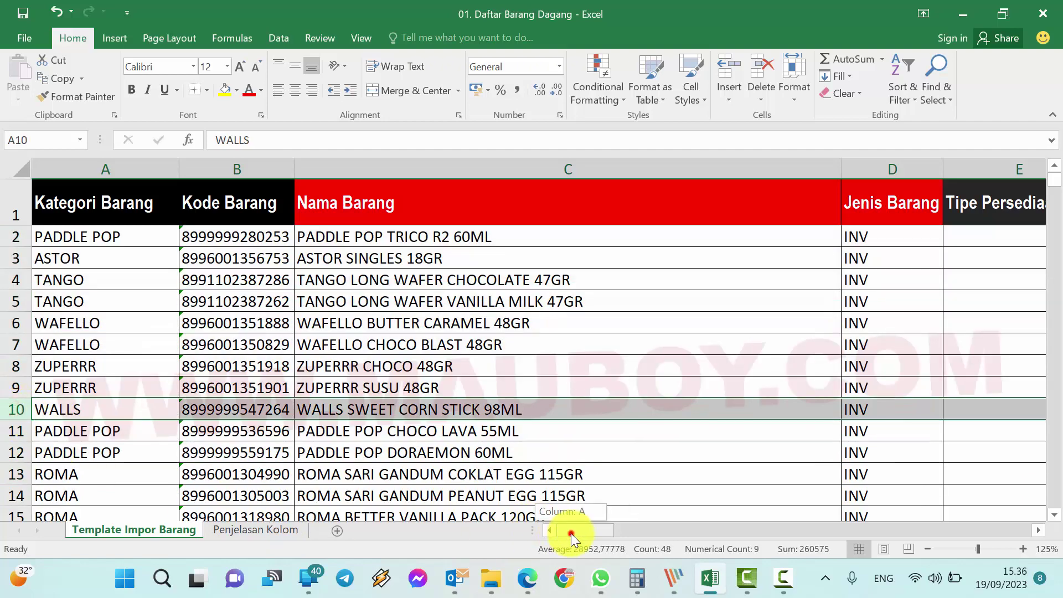
drag(570, 533, 541, 533)
click(598, 375)
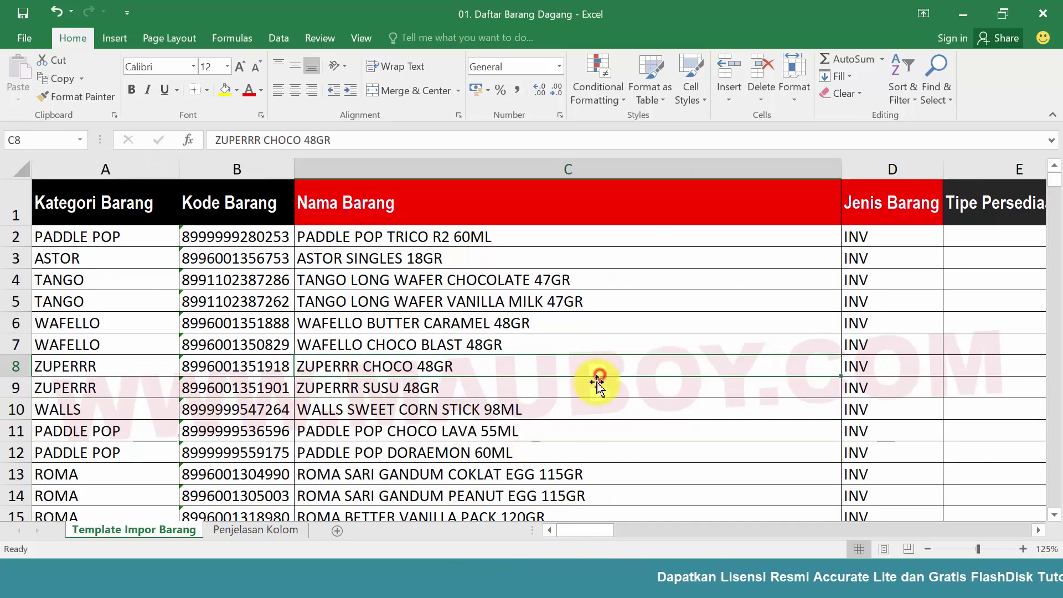
click(532, 579)
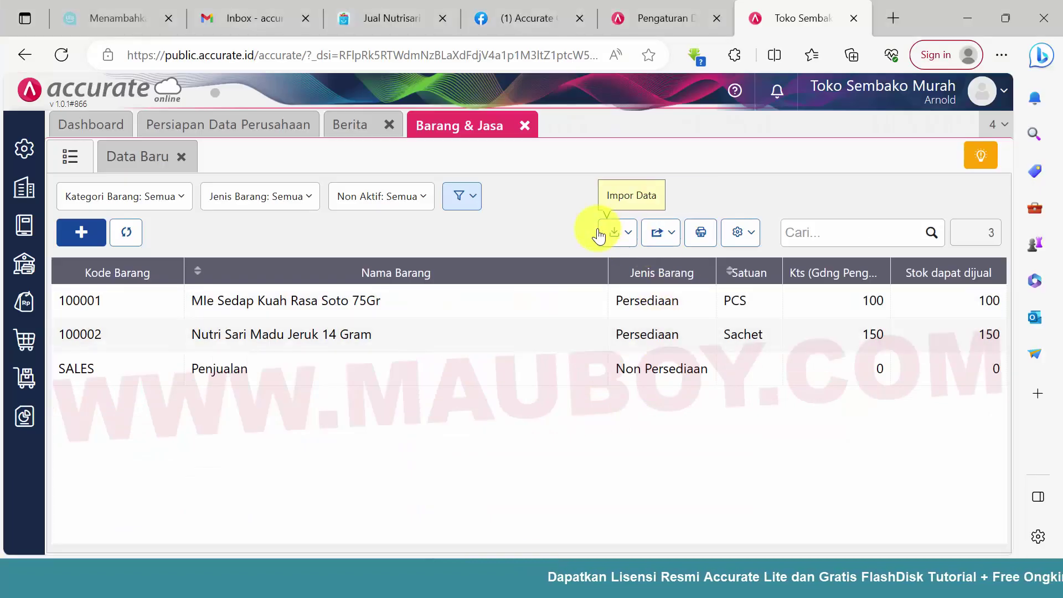
Start an Impor dari Excel import from the Barang & Jasa list
click(617, 233)
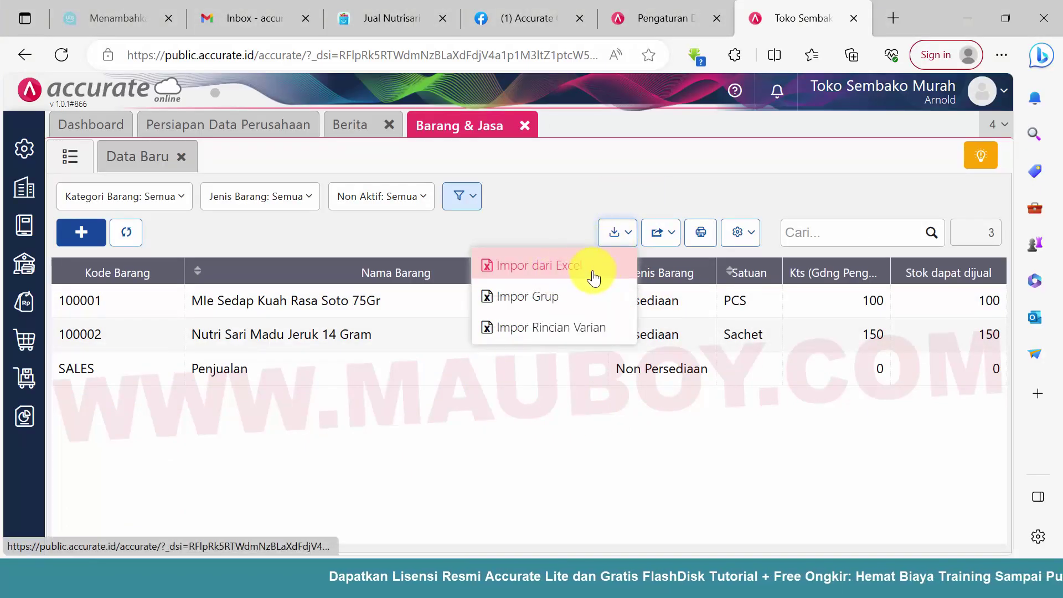
click(594, 266)
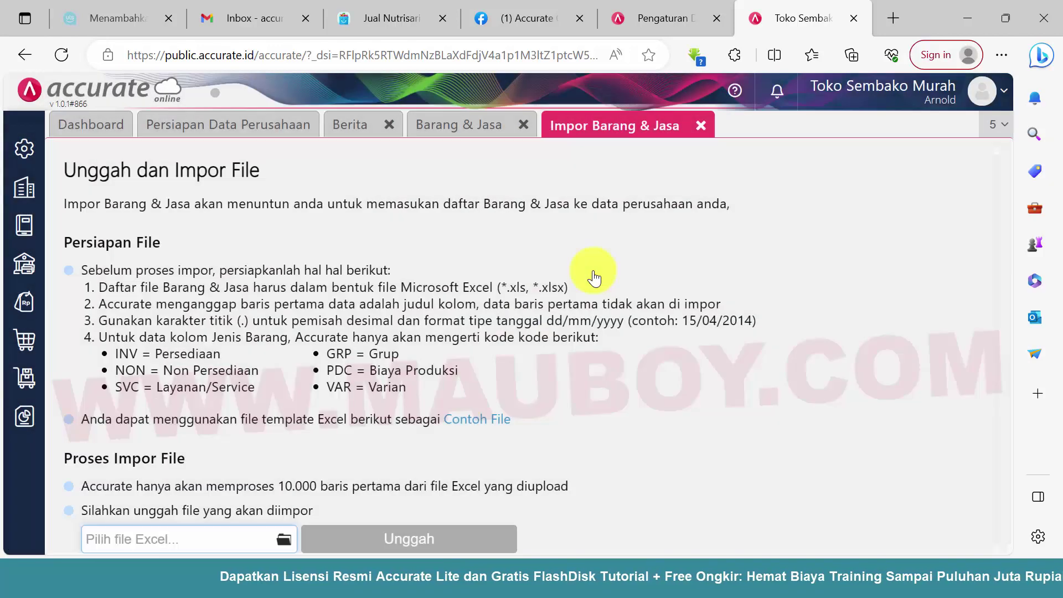
scroll(357, 301, down, 1)
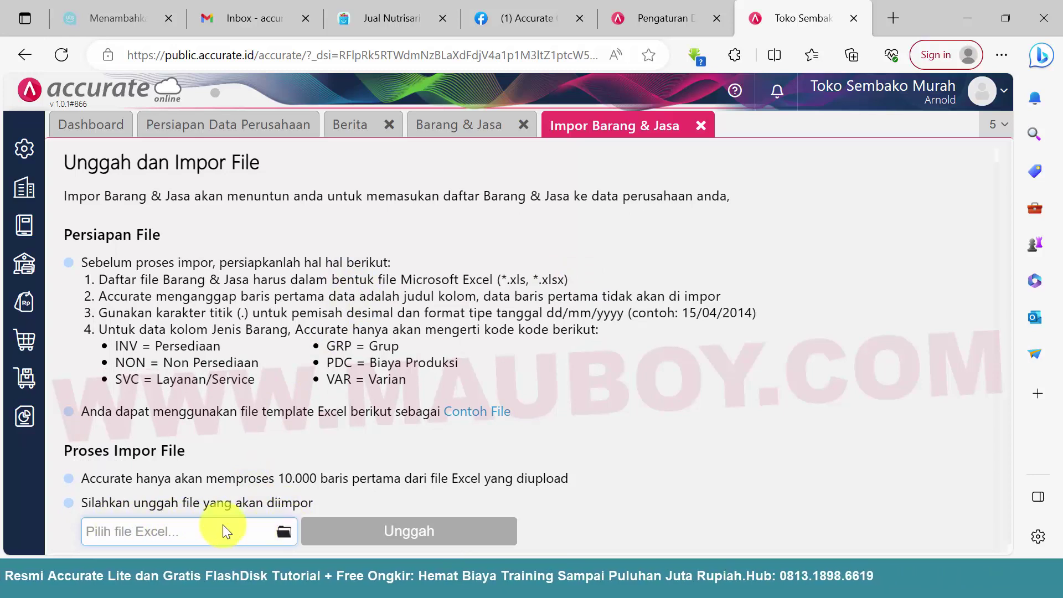
Choose 01. Daftar Barang Dagang.xlsx from Desktop > Materi Accurate Lite SMK 1 Kupang > Materi Pendukung
click(284, 532)
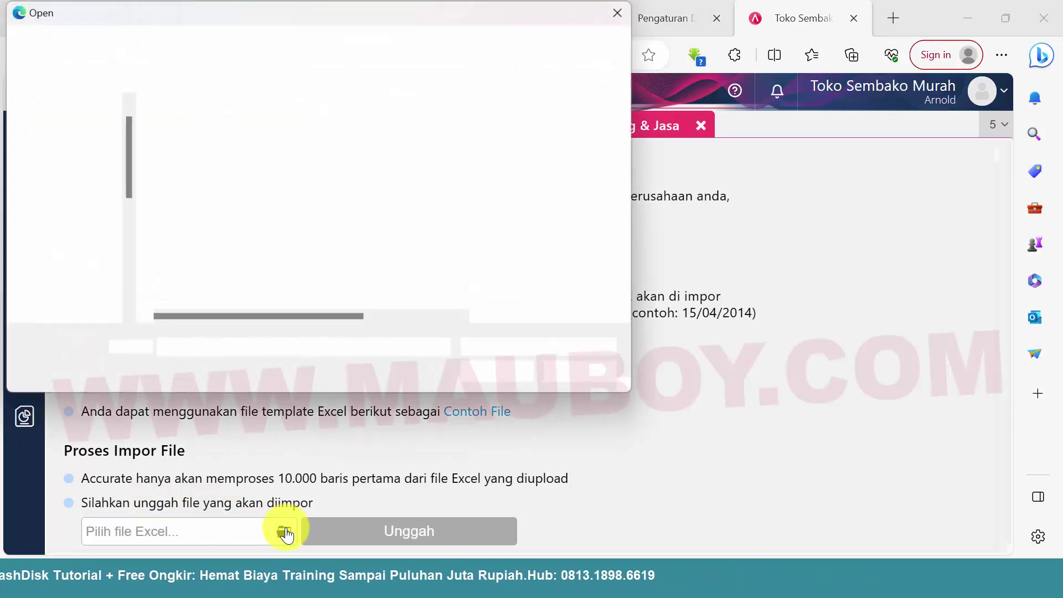
click(65, 159)
click(244, 183)
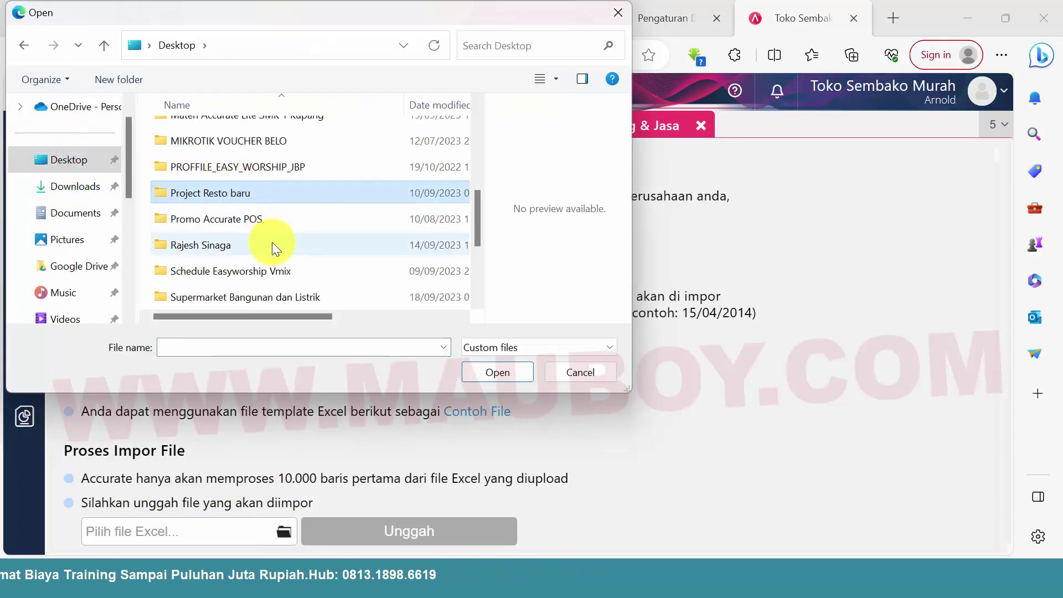
scroll(272, 241, up, 1)
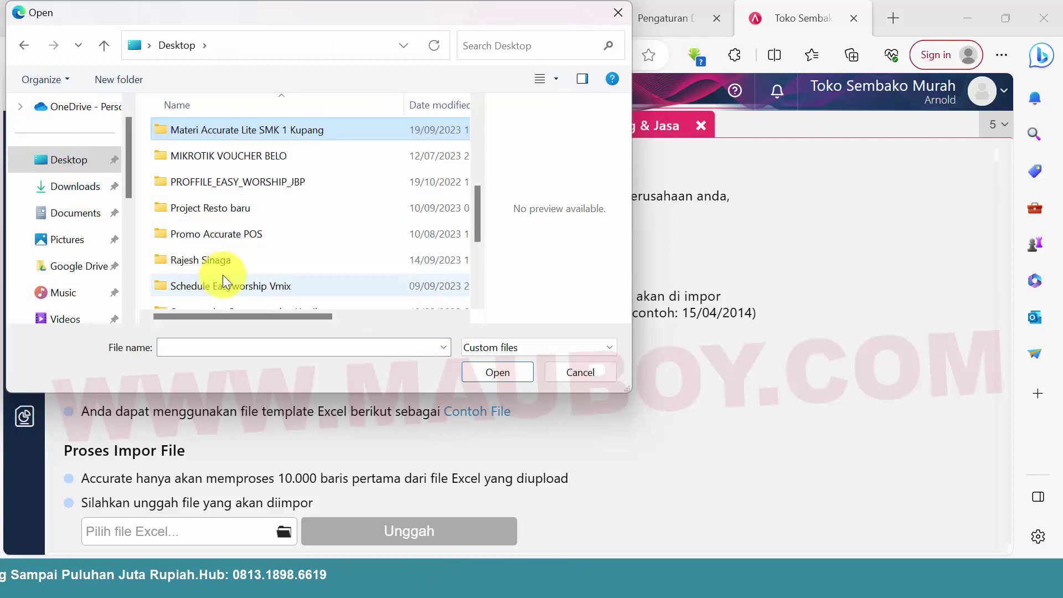
click(217, 128)
double_click(217, 128)
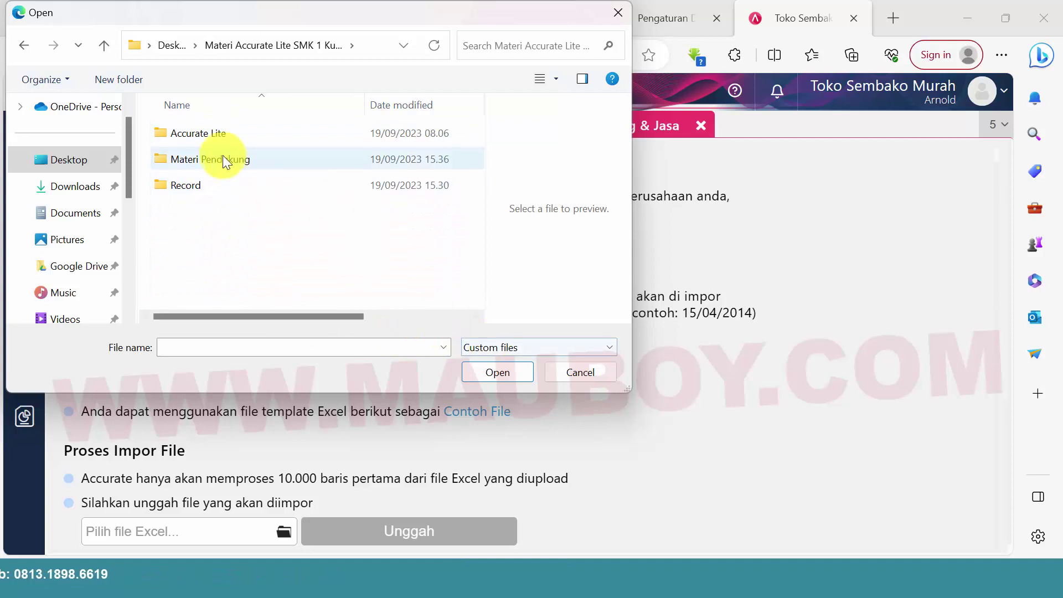
double_click(207, 159)
click(192, 131)
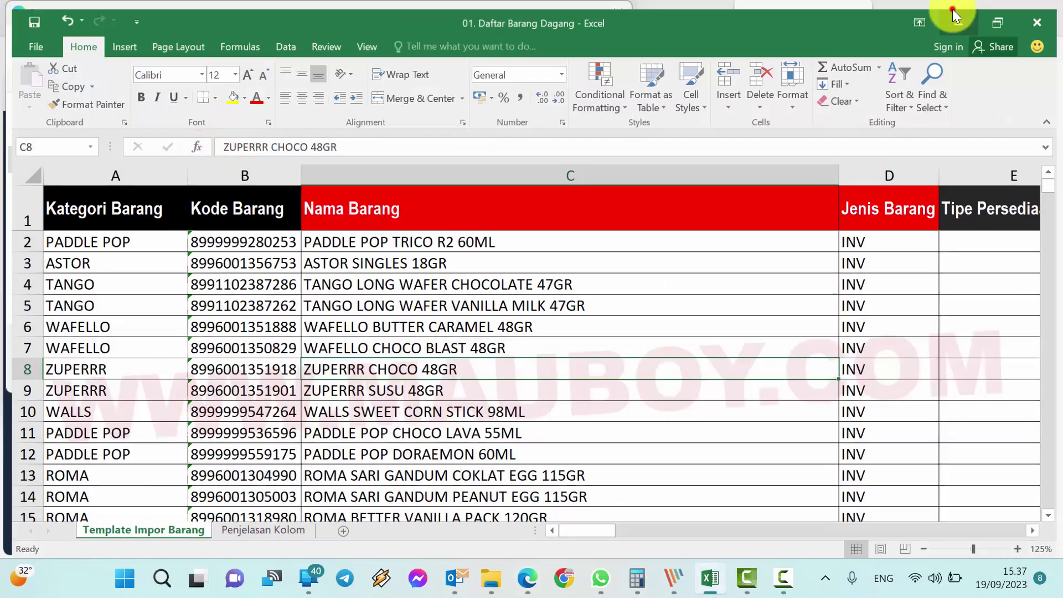
click(954, 12)
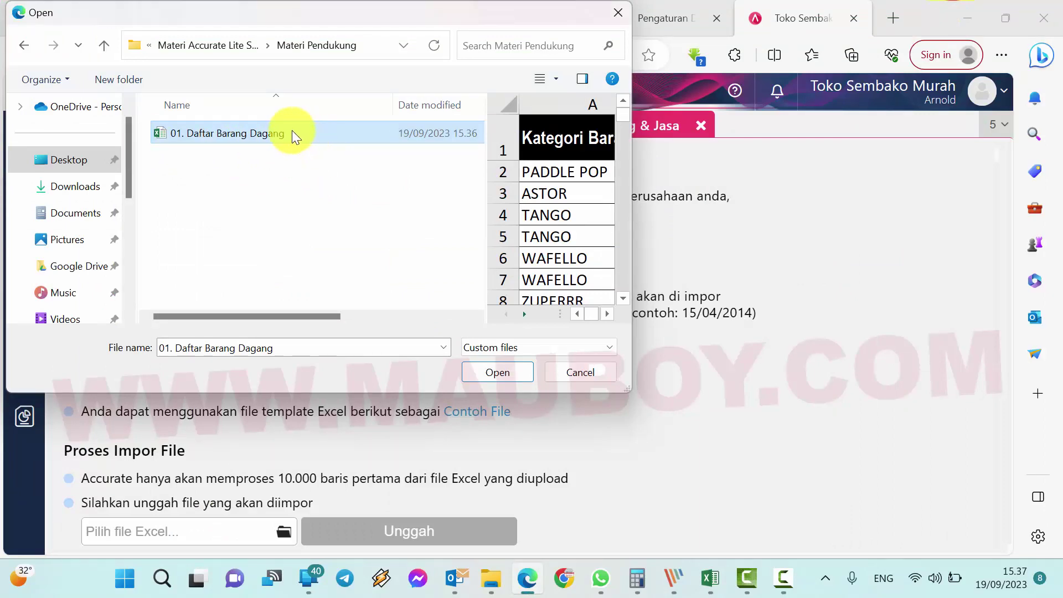
click(504, 366)
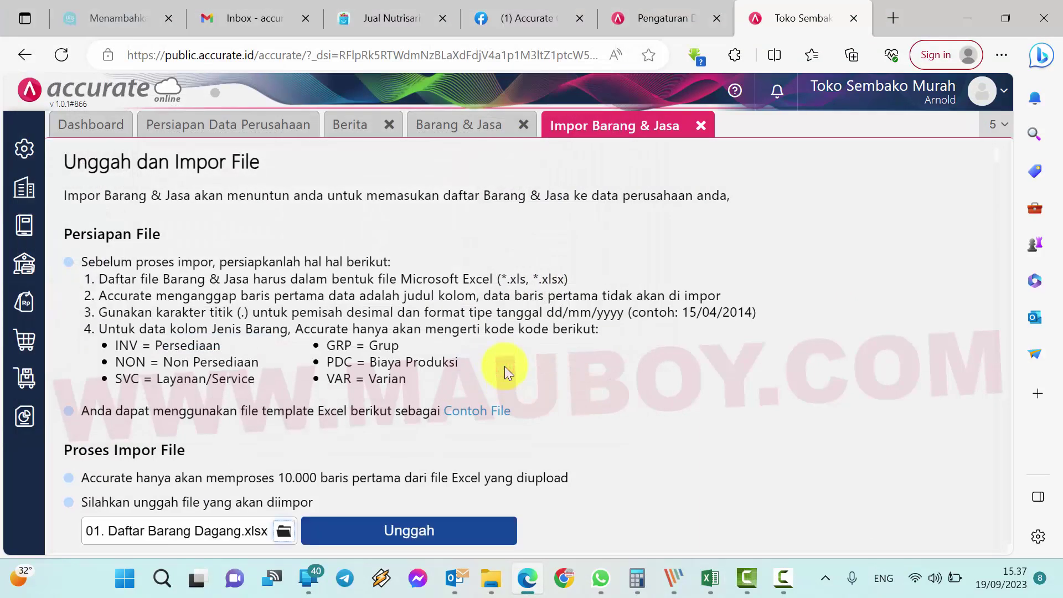
Upload the chosen workbook and scroll through the column mapping fields
scroll(464, 498, down, 1)
click(450, 519)
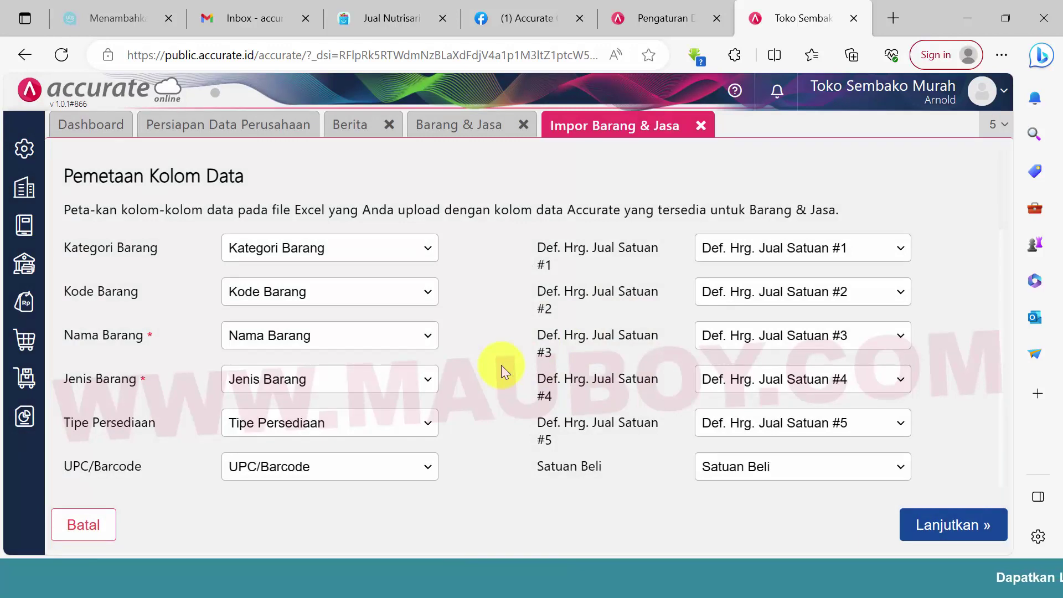
scroll(500, 365, down, 5)
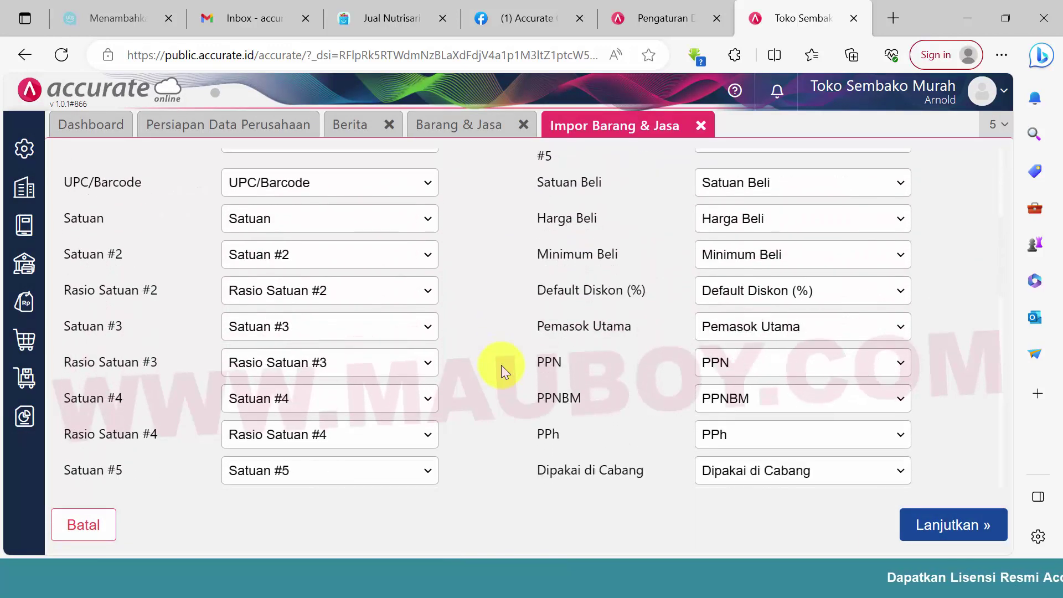
scroll(501, 365, down, 5)
scroll(498, 280, down, 8)
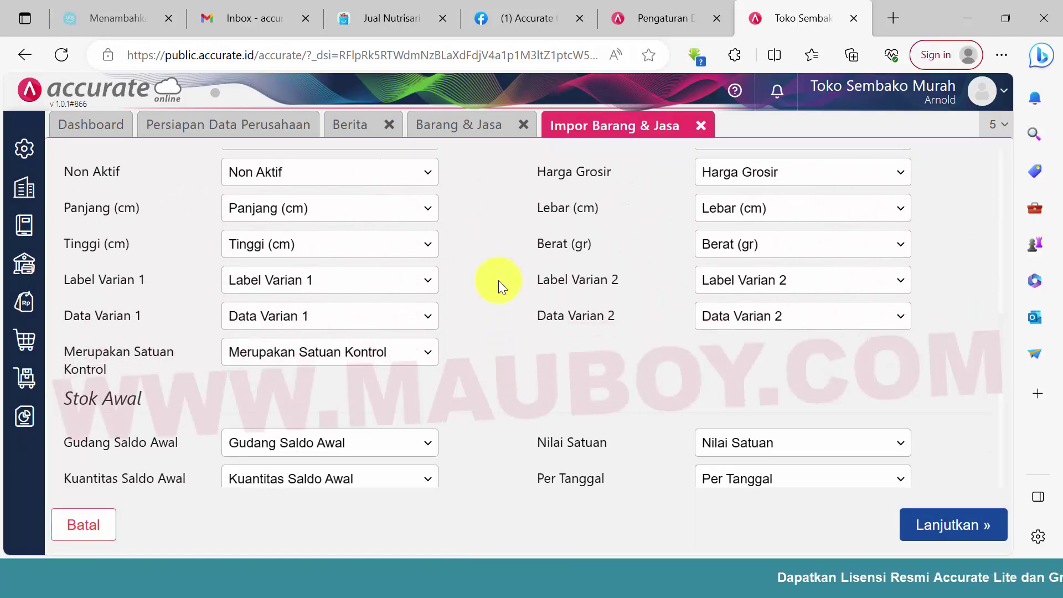
scroll(499, 280, down, 1)
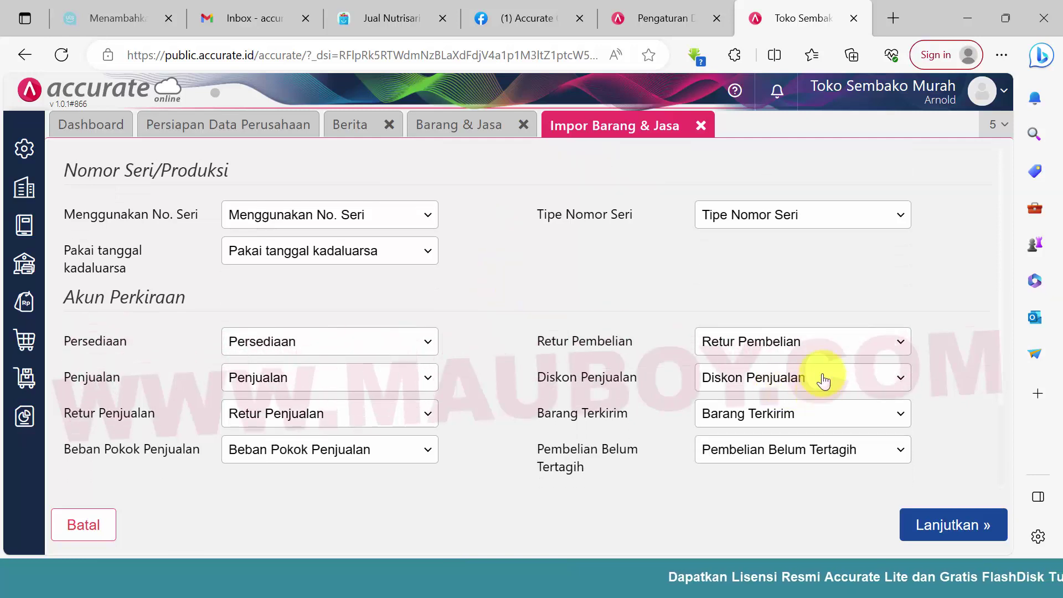
Leave the Retur Pembelian mapping unchanged and continue to the import confirmation
click(804, 342)
click(803, 342)
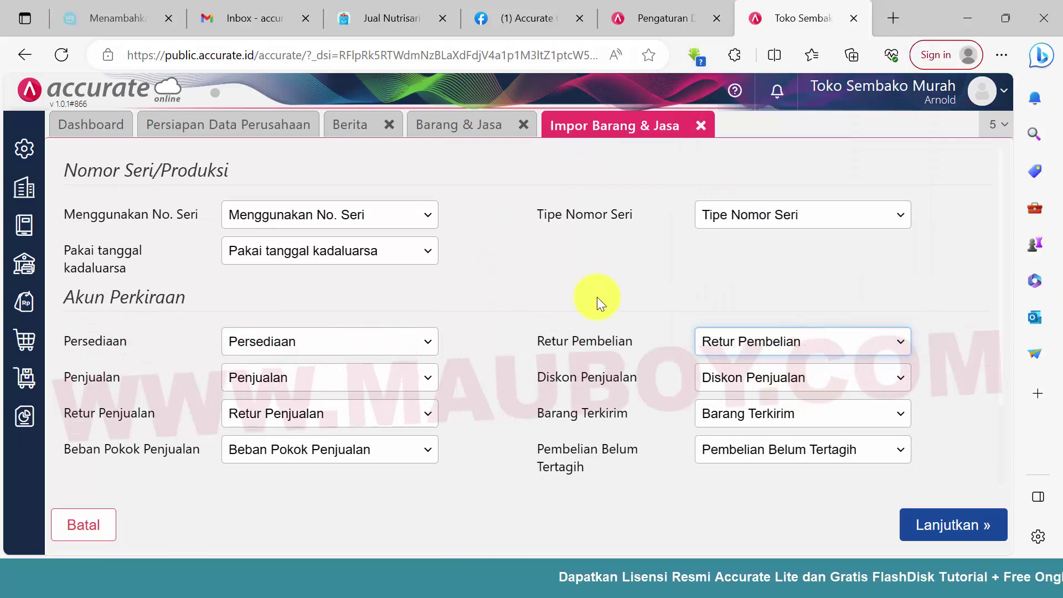
click(775, 340)
scroll(782, 192, up, 15)
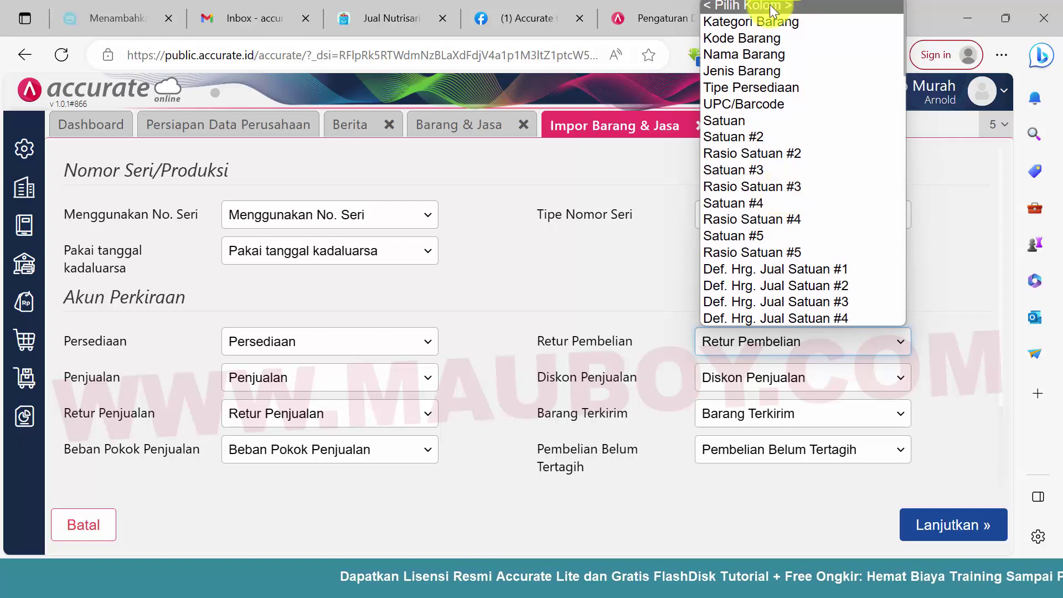
click(612, 320)
scroll(753, 349, up, 5)
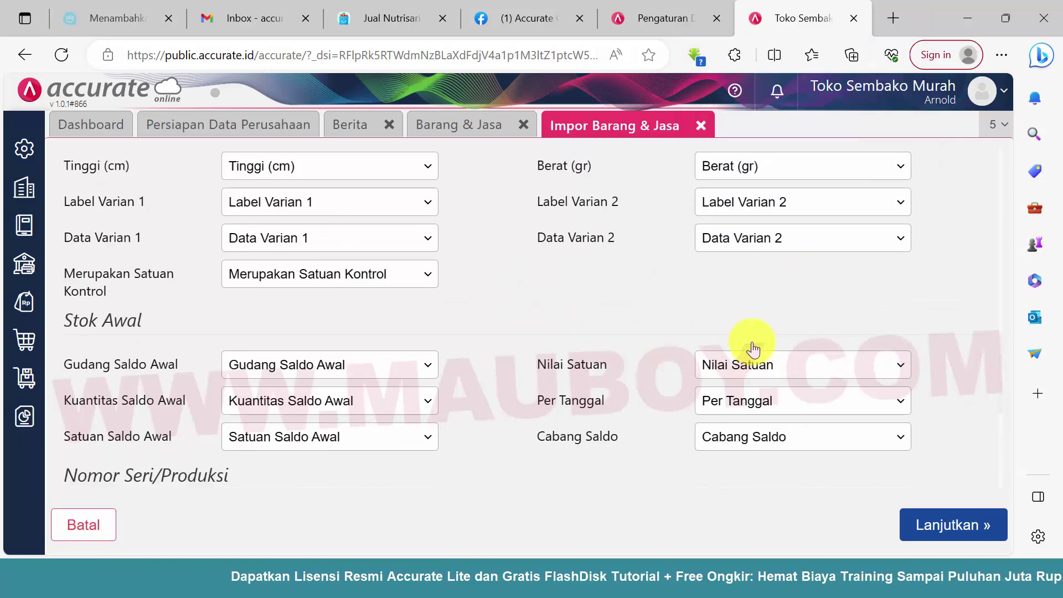
scroll(753, 348, up, 10)
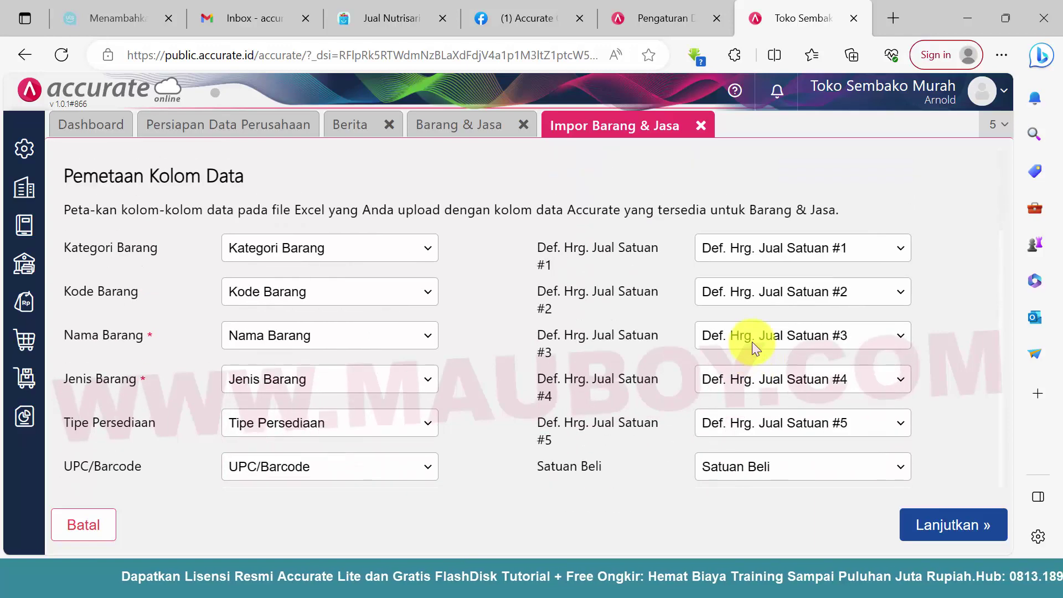
click(962, 526)
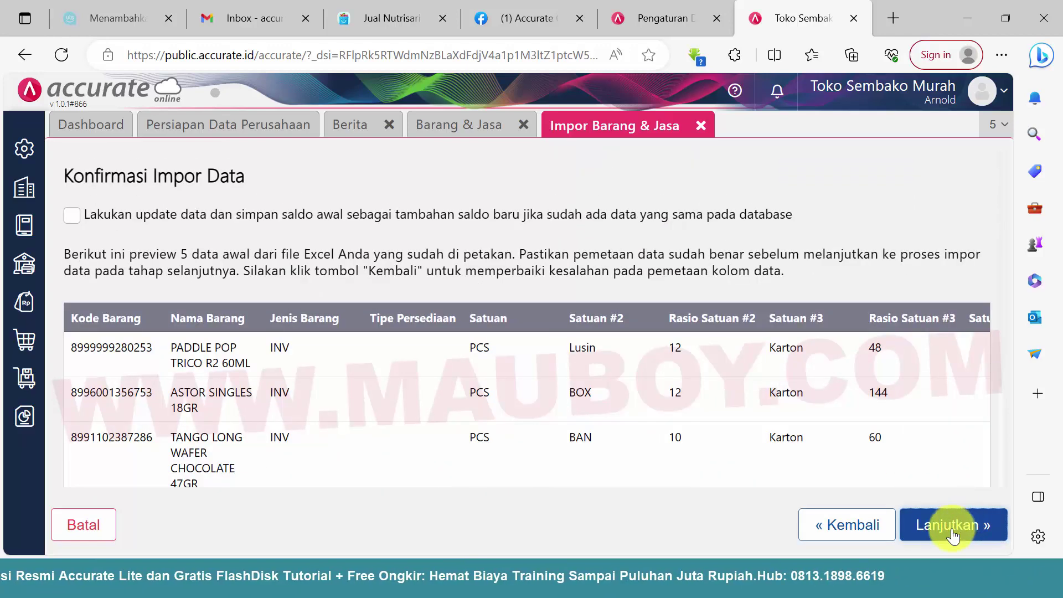
Confirm the item import and let it finish: 2376 rows succeed, 800 fail
click(948, 526)
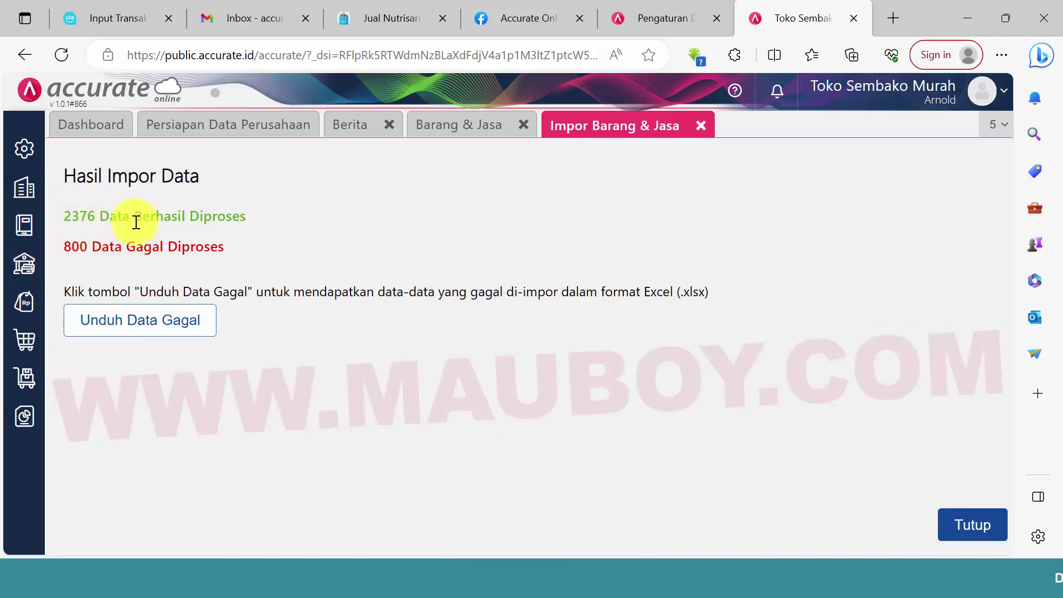
drag(67, 248, 222, 247)
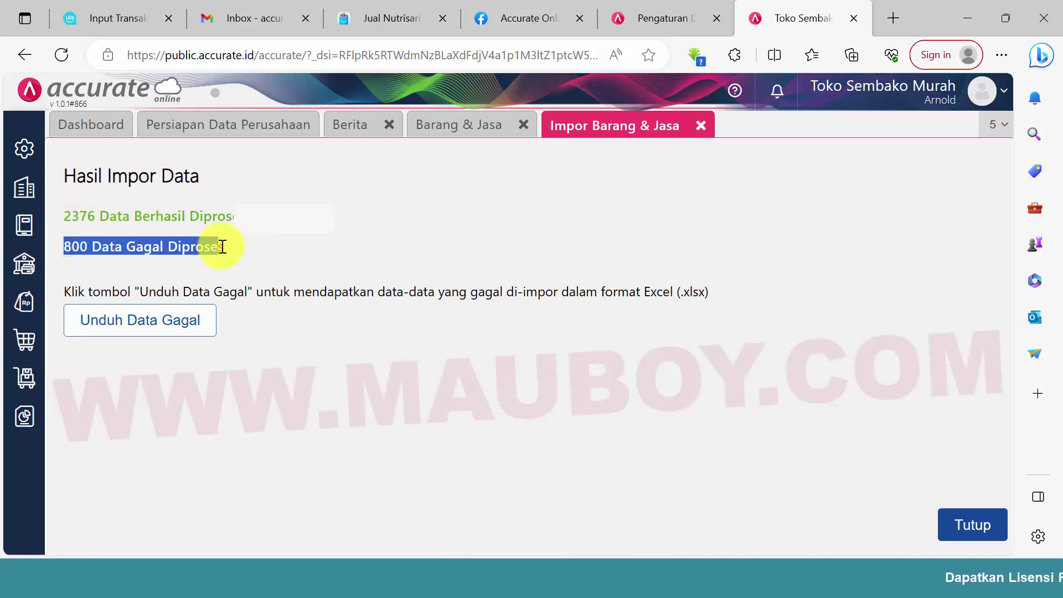
click(129, 246)
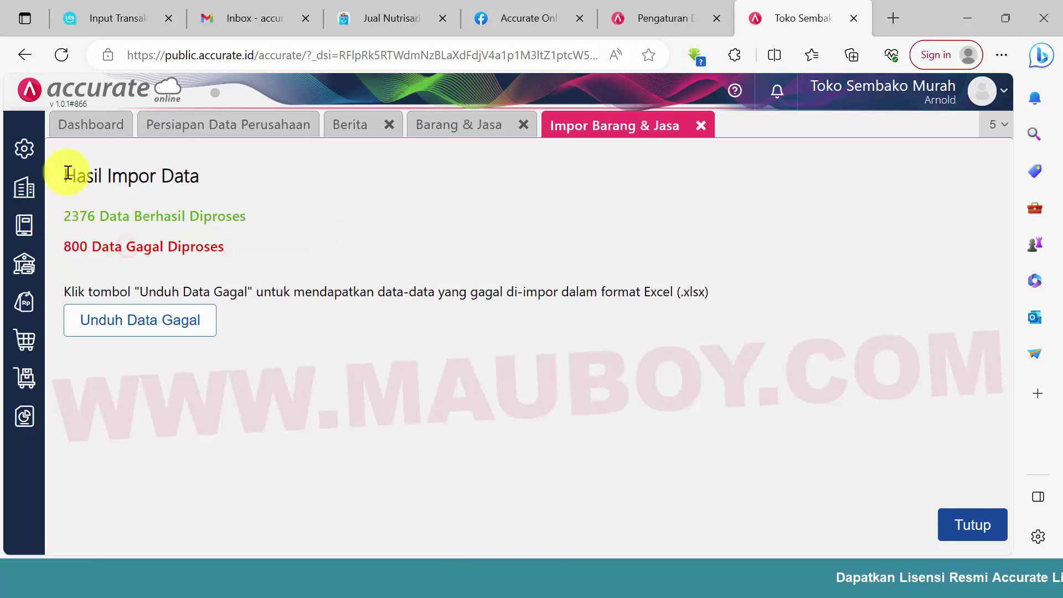
drag(70, 175, 228, 255)
click(141, 221)
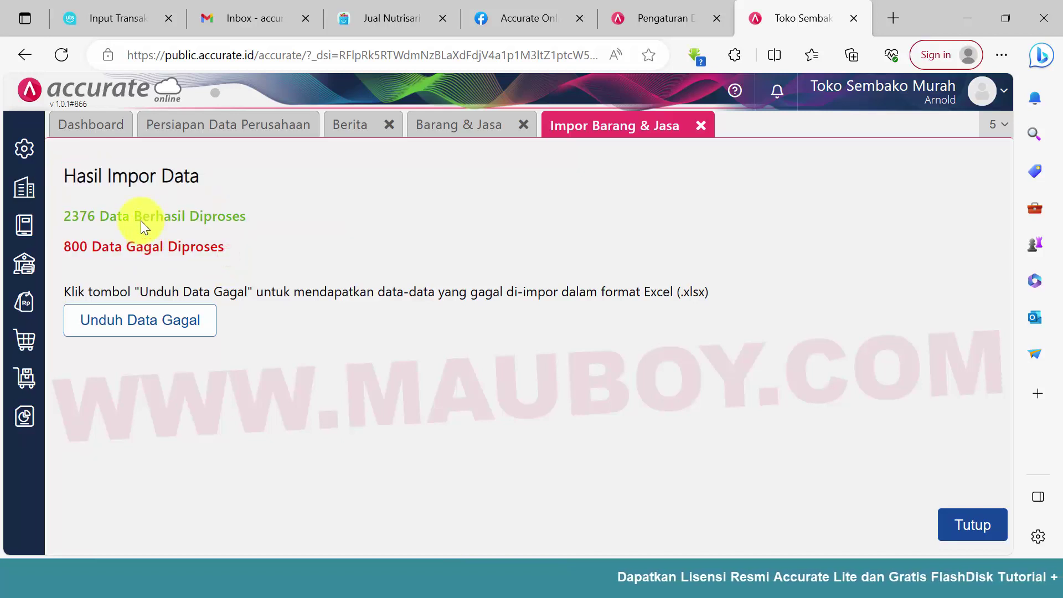
drag(81, 172, 251, 242)
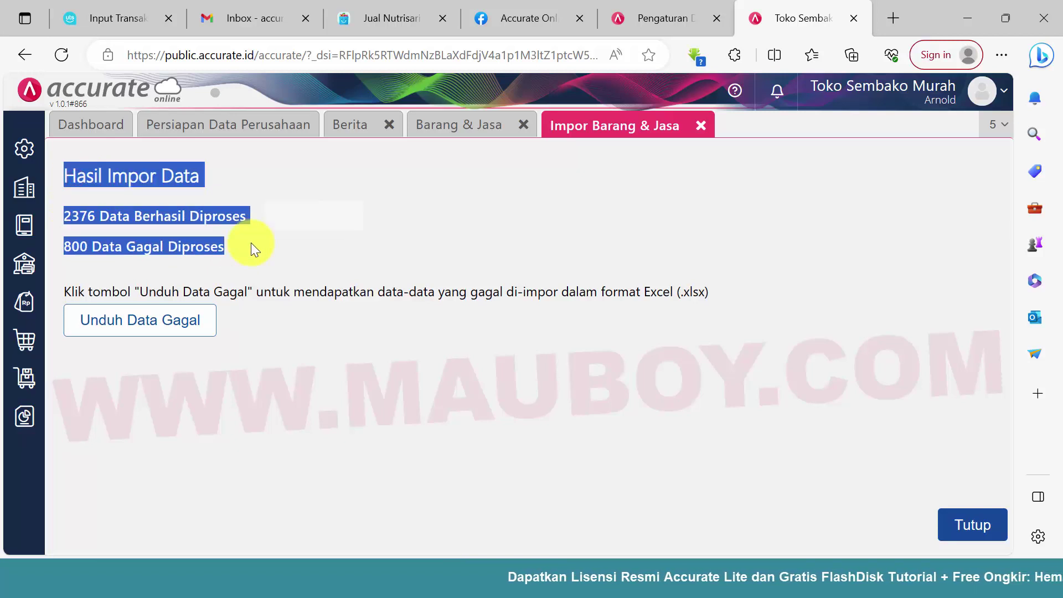
Download the failed rows through Unduh Data Gagal and open the error-import workbook
click(216, 250)
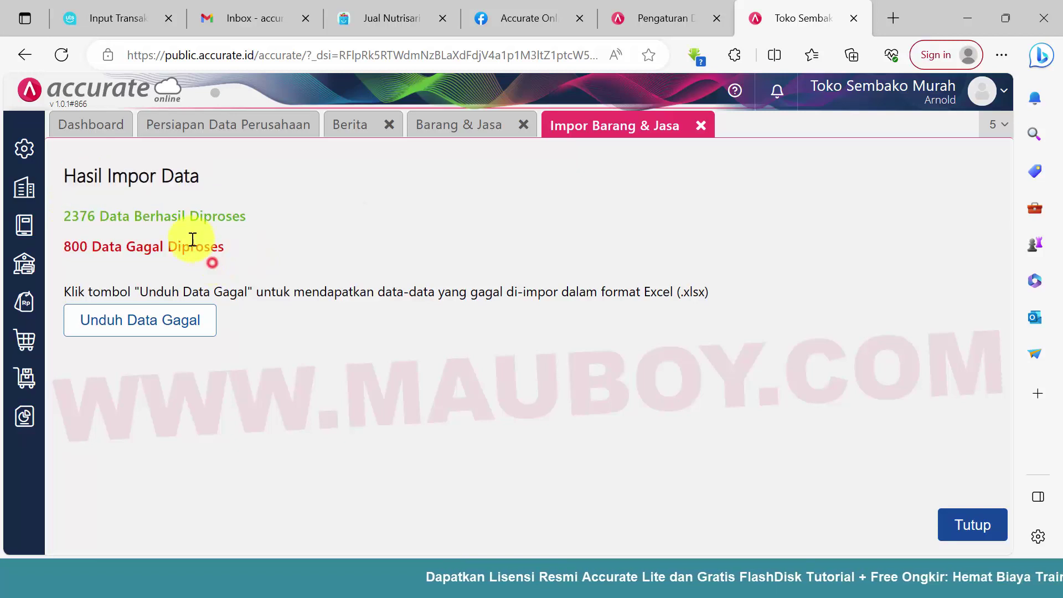
click(139, 332)
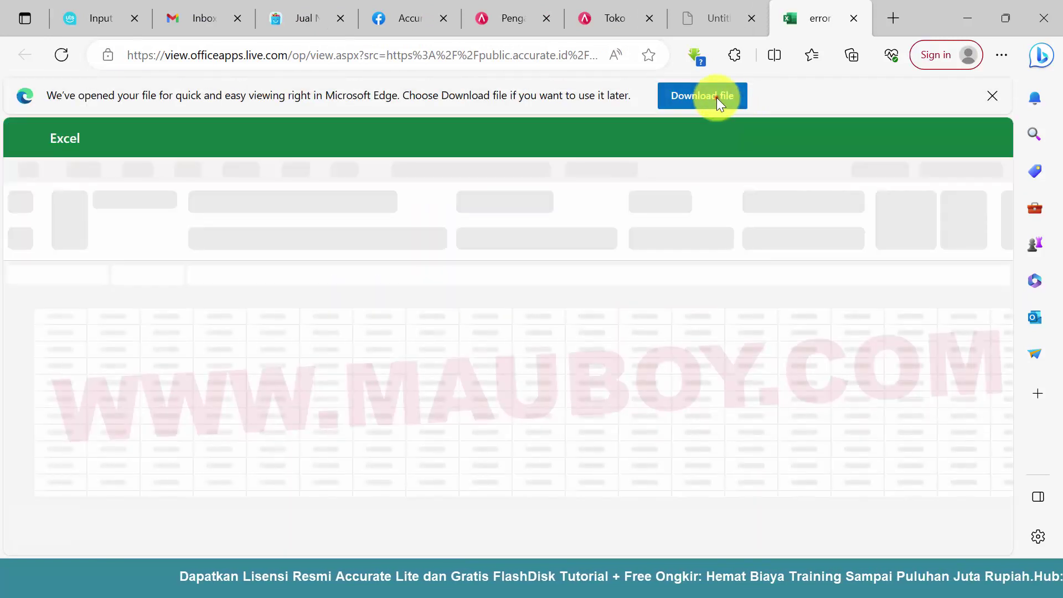
click(717, 97)
click(636, 145)
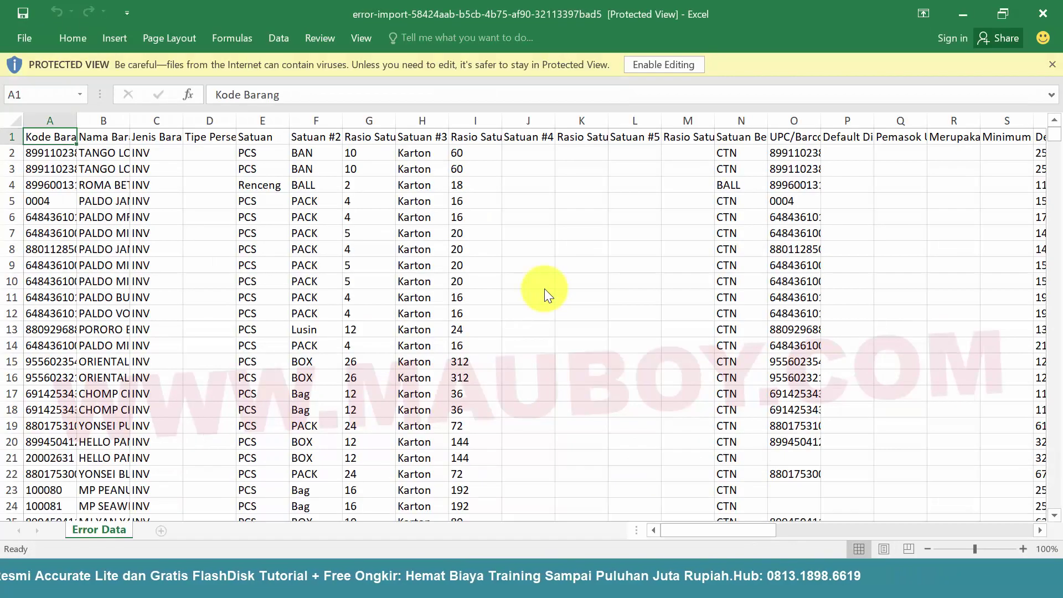
Scroll across the error-import sheet to reach the Error column BI
click(544, 287)
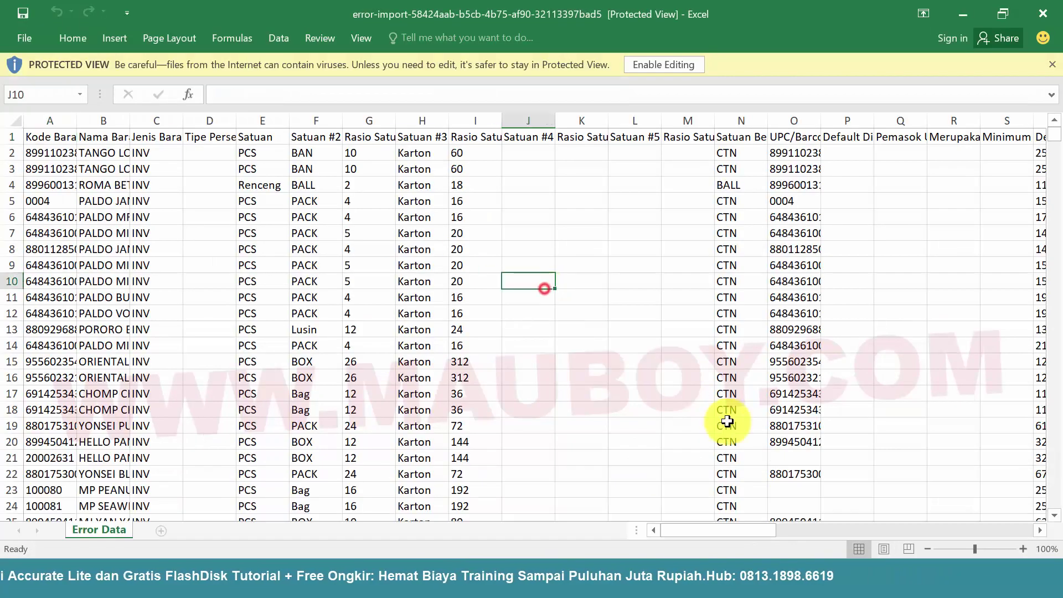
drag(696, 534, 961, 527)
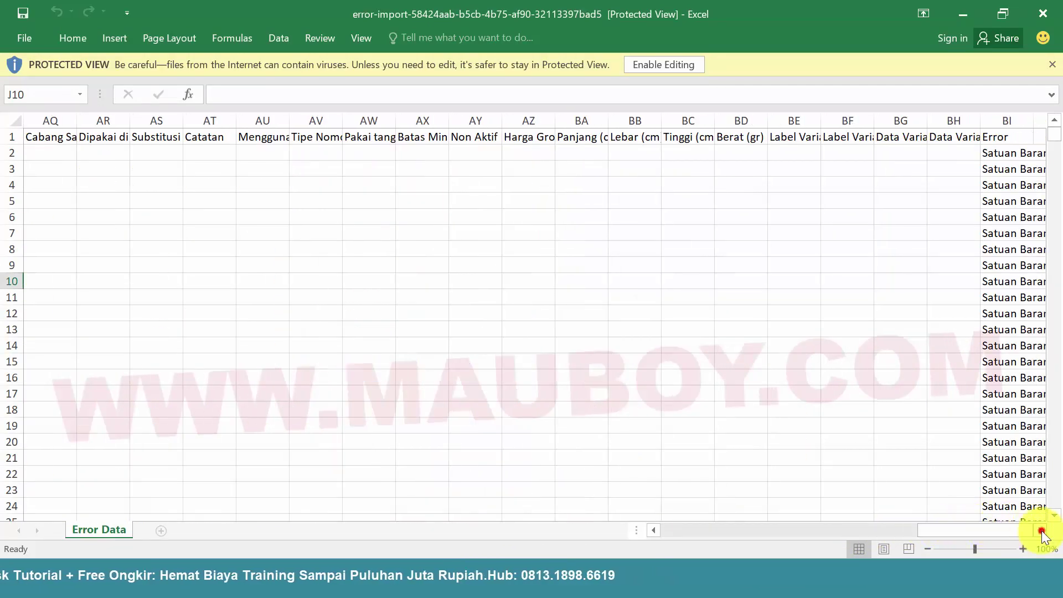
drag(1042, 531, 1042, 531)
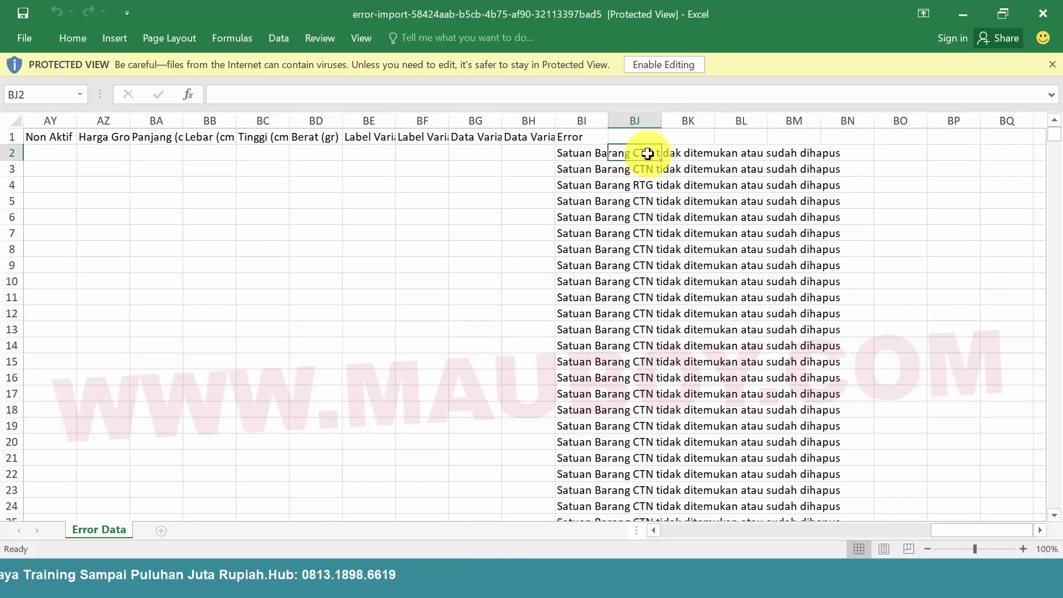
click(646, 231)
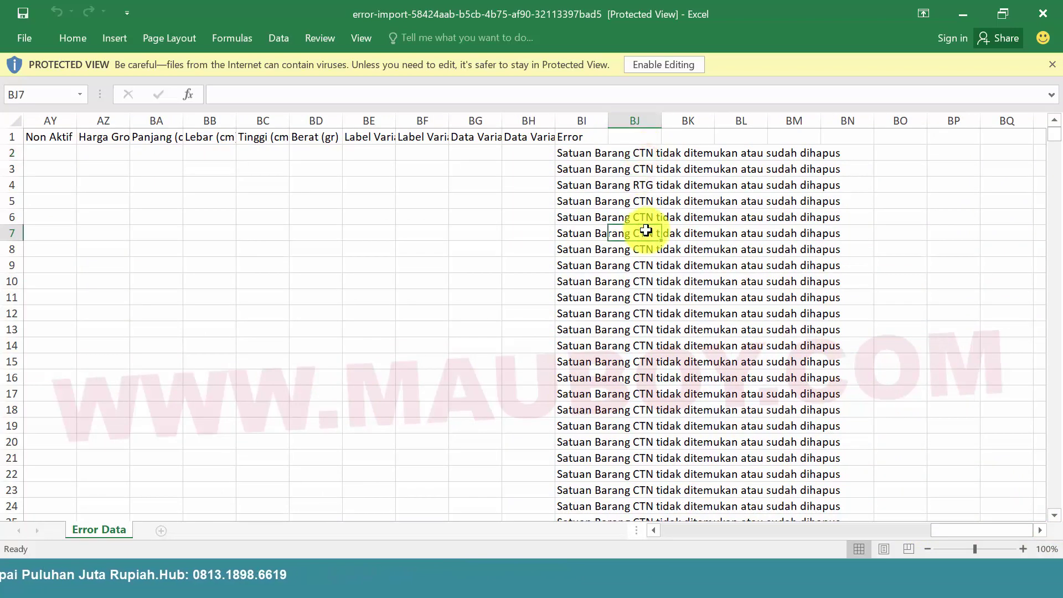
scroll(646, 231, down, 2)
scroll(647, 230, up, 2)
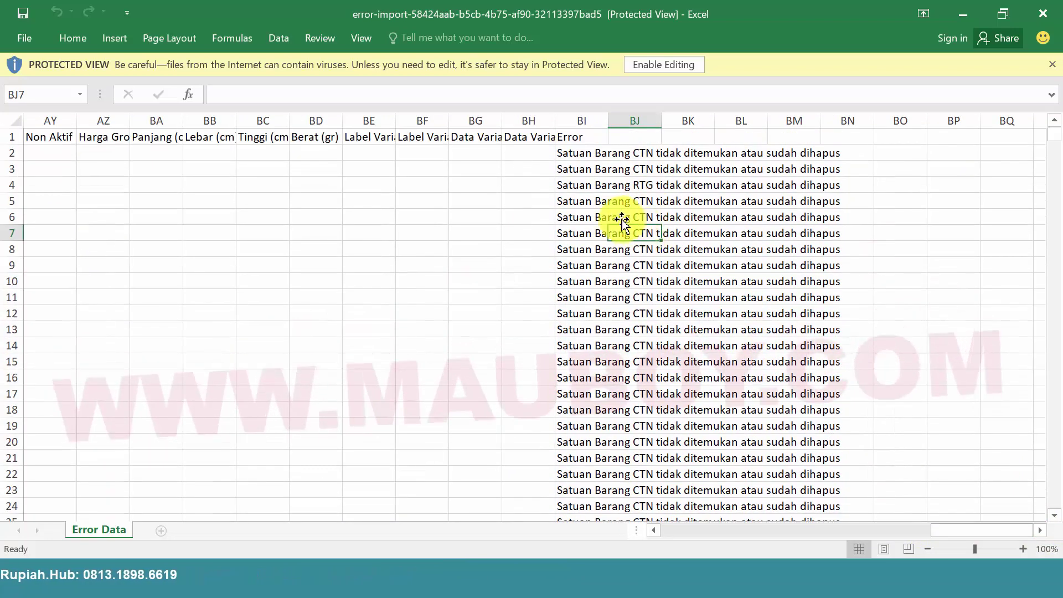
Autofit column BI, read the 'Satuan Barang CTN tidak ditemukan' errors, and enable editing
double_click(606, 120)
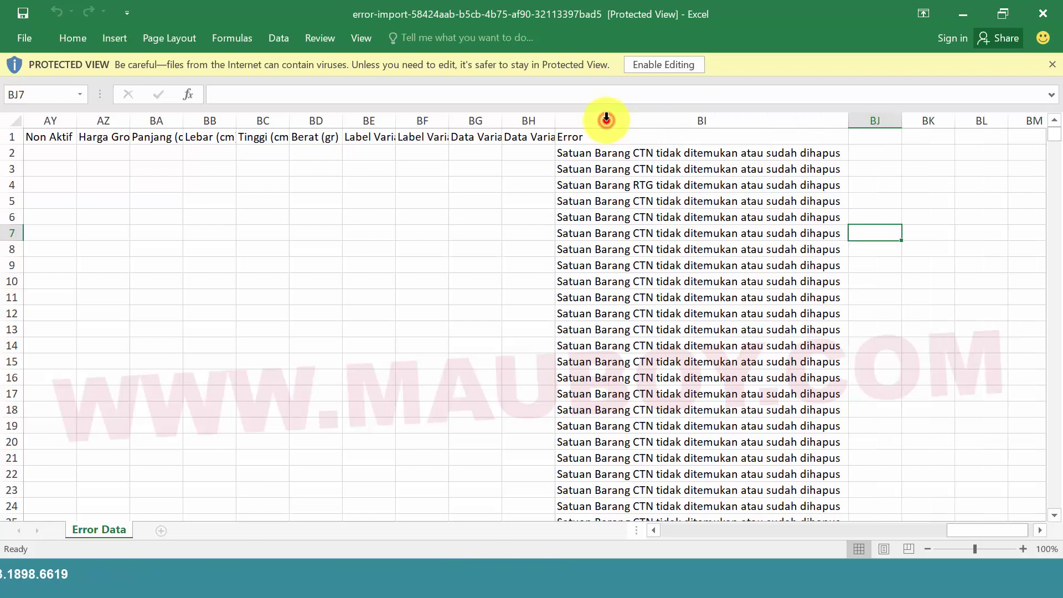
click(639, 199)
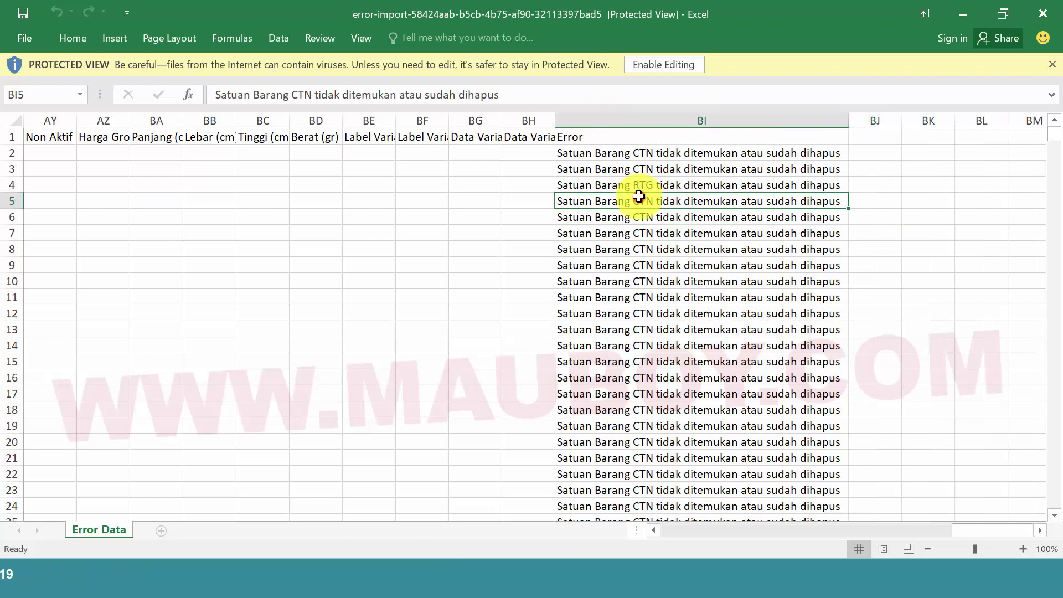
click(621, 153)
click(645, 314)
click(634, 270)
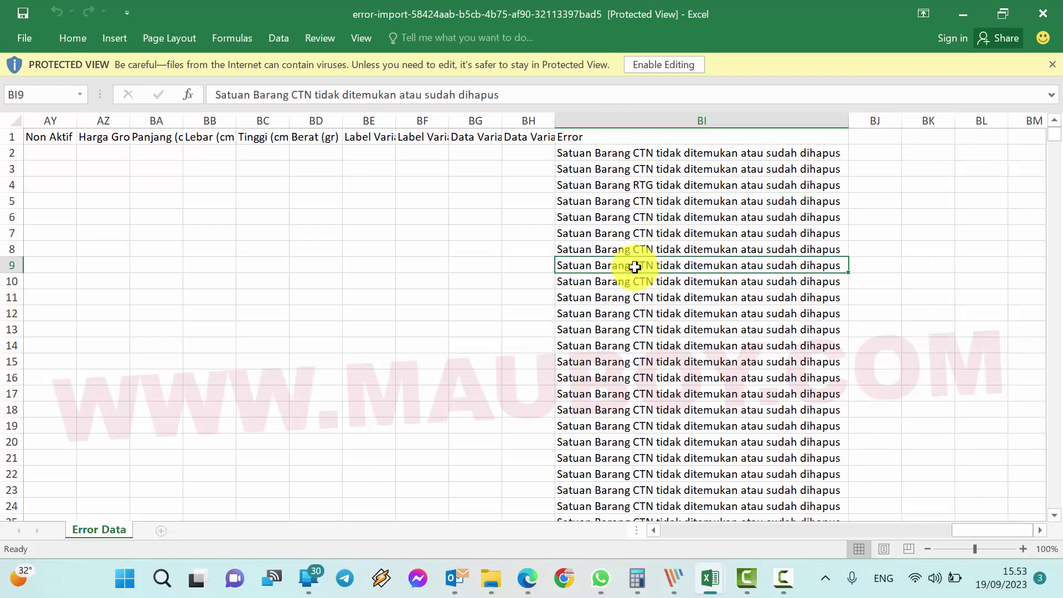
scroll(635, 268, down, 5)
scroll(635, 267, down, 4)
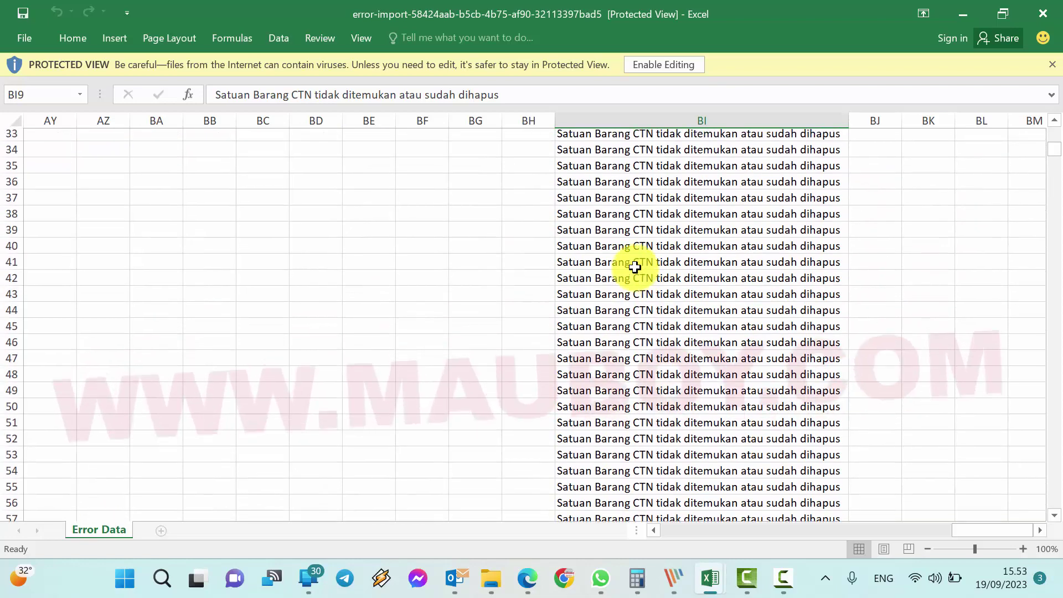
scroll(635, 267, up, 8)
click(667, 65)
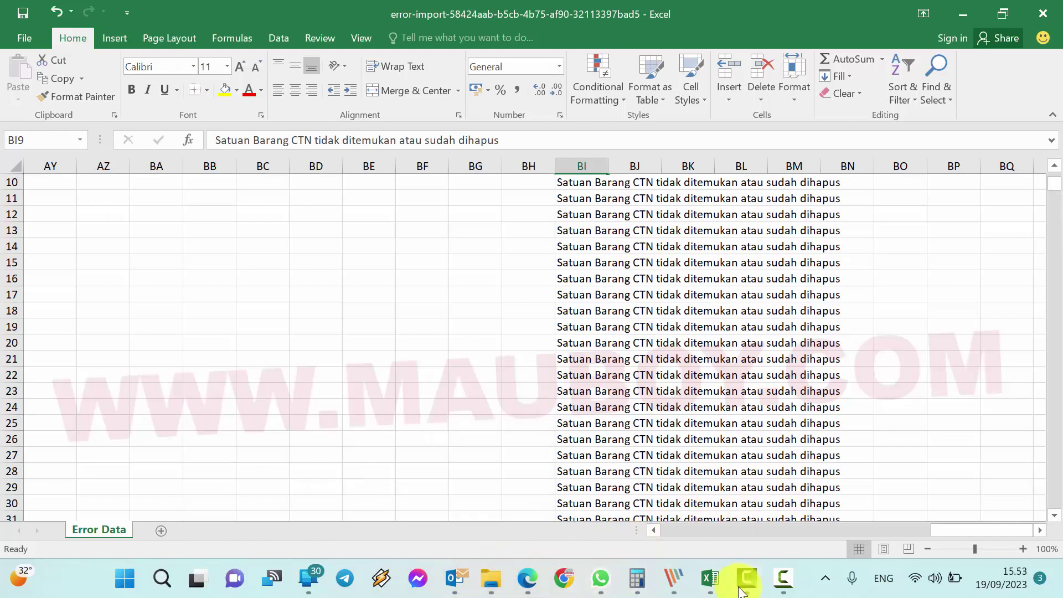
click(704, 590)
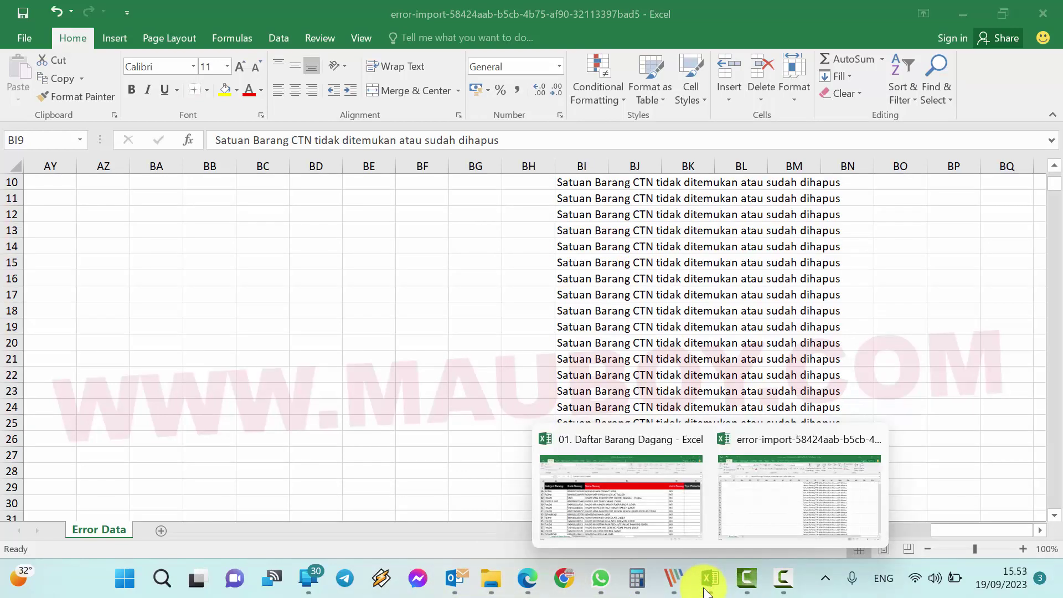
In Daftar Barang Dagang, check the unit cells and select the whole Satuan Beli column
click(643, 504)
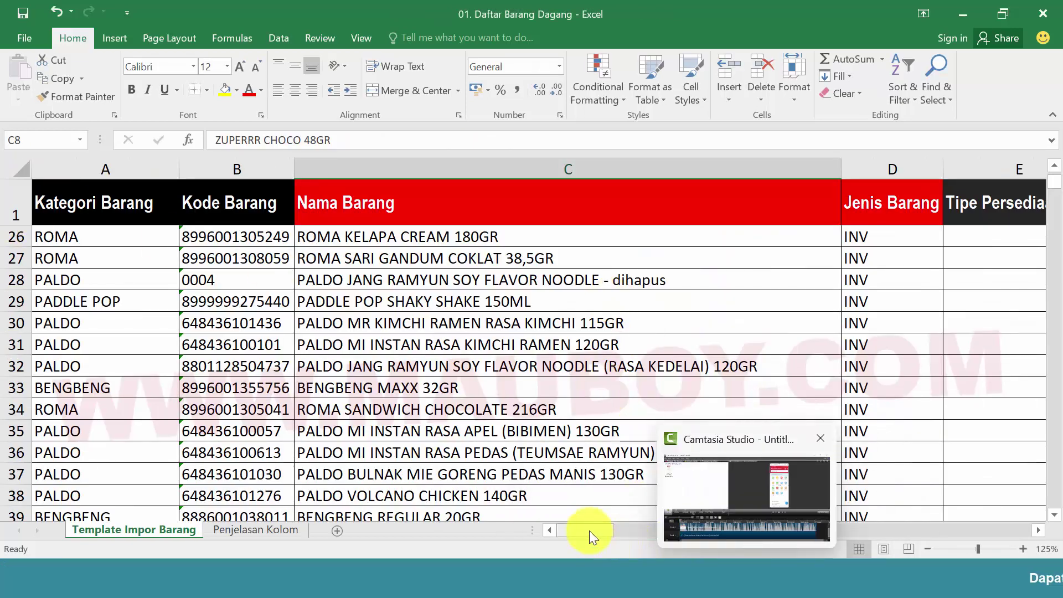
drag(589, 530, 684, 526)
click(337, 237)
scroll(325, 376, down, 4)
scroll(324, 376, up, 6)
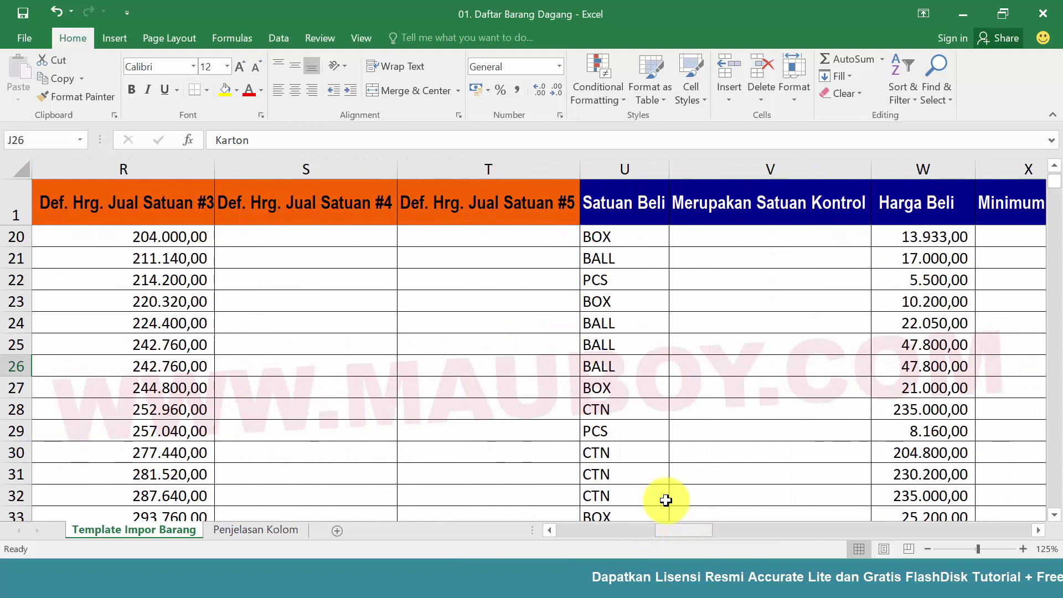
click(616, 426)
click(613, 405)
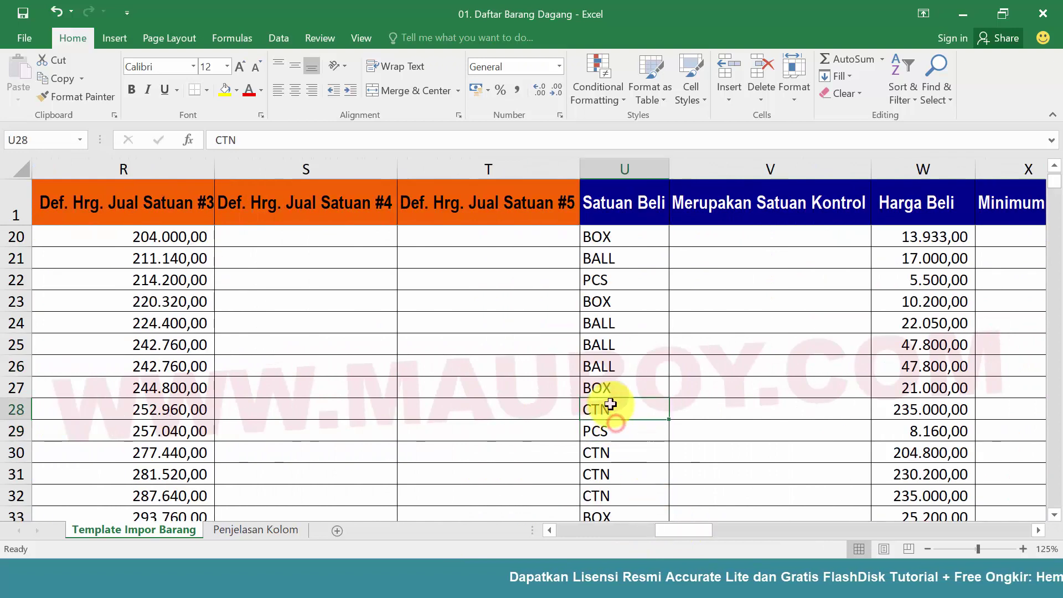
click(637, 163)
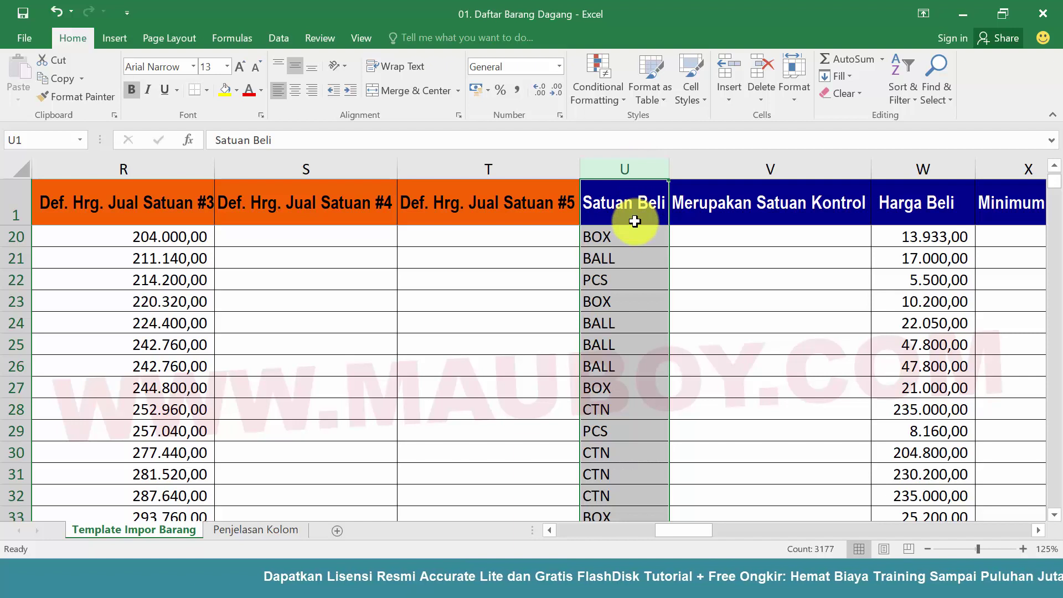
Replace every CTN with Karton, acknowledging the 650 replacements
key(ctrl+f)
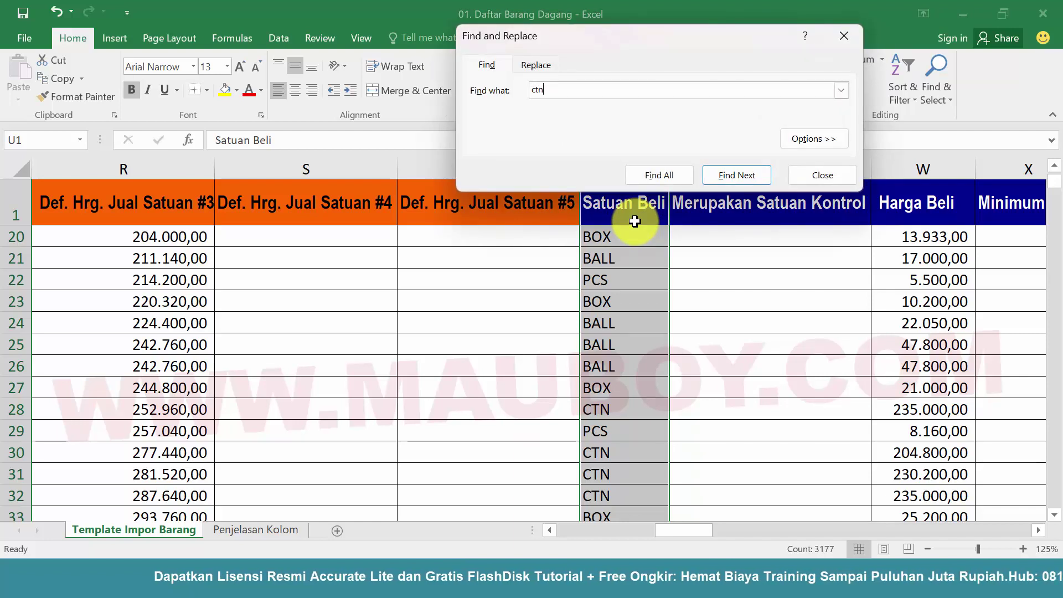
key(Caps_Lock)
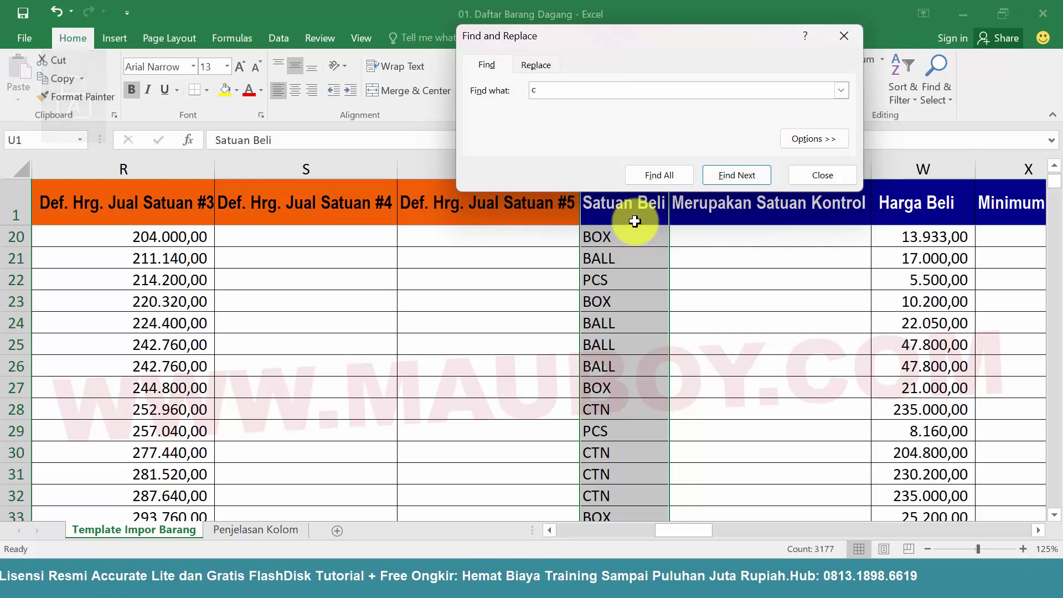
key(Caps_Lock)
text(CTN)
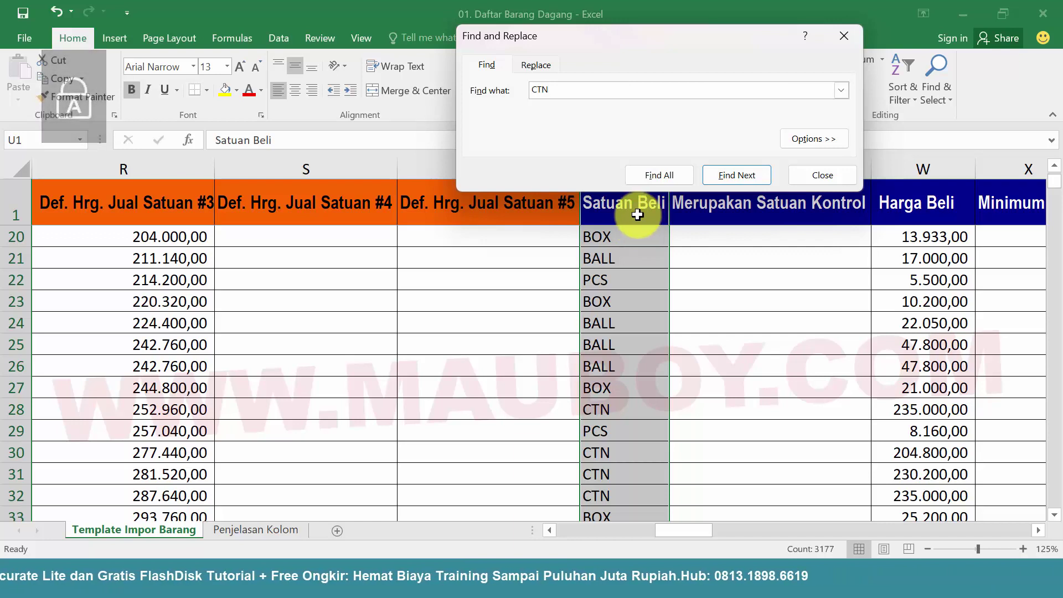
click(533, 64)
text(K)
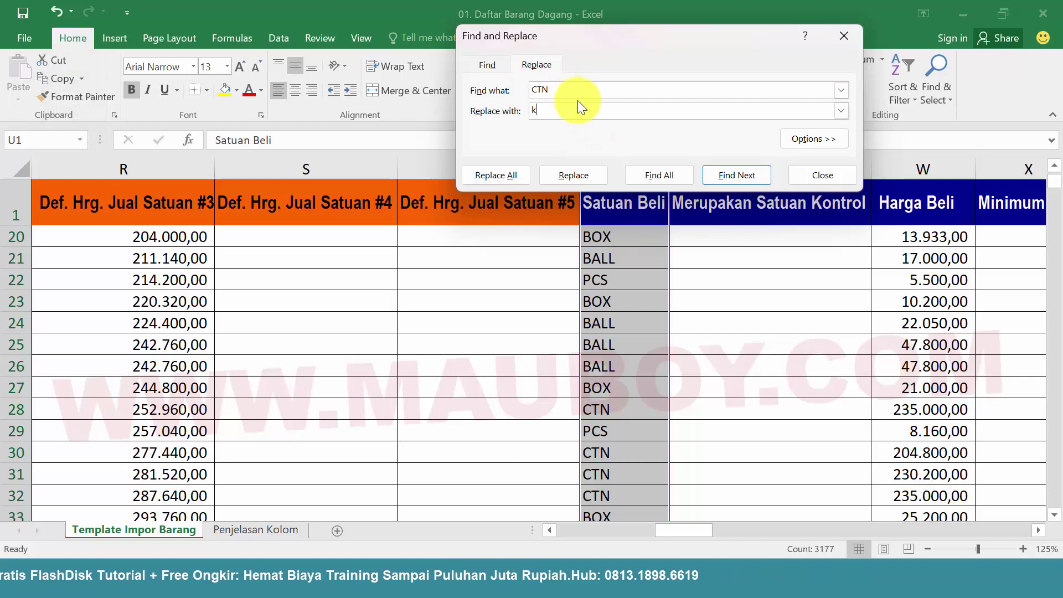
key(Caps_Lock)
text(arton)
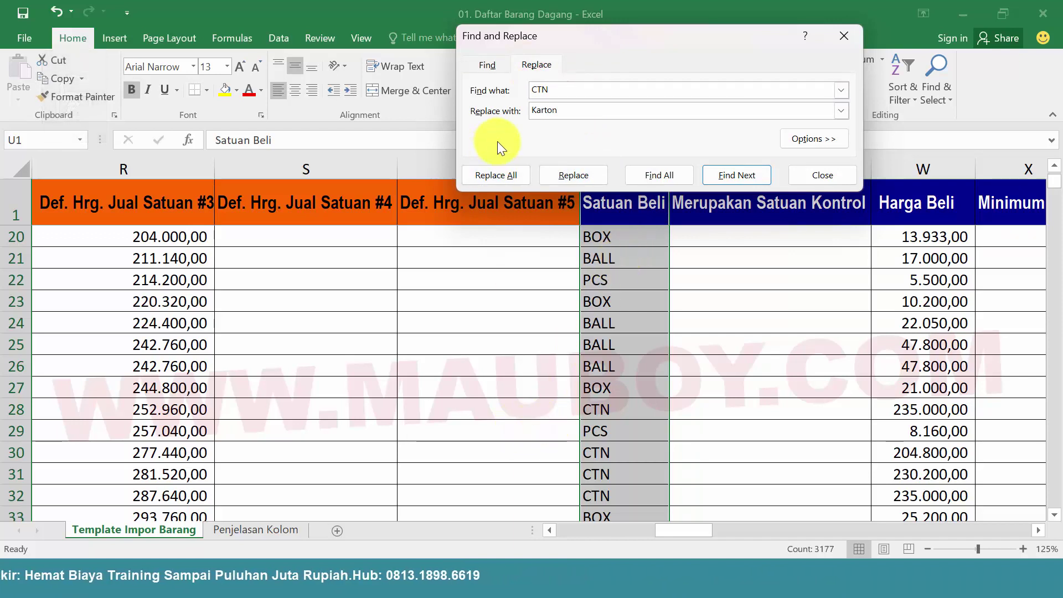
drag(558, 110, 517, 108)
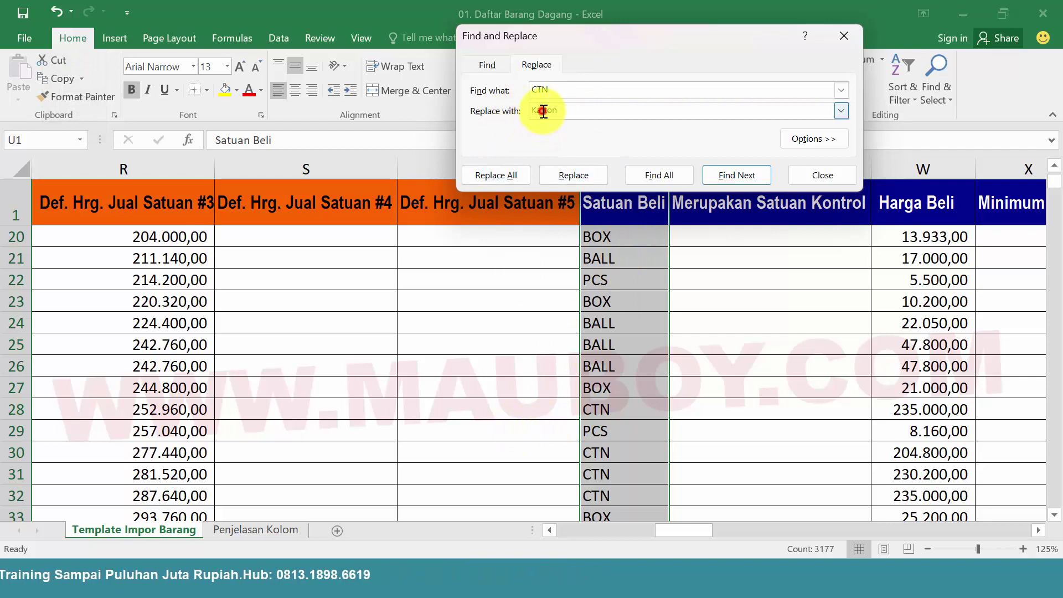
click(509, 174)
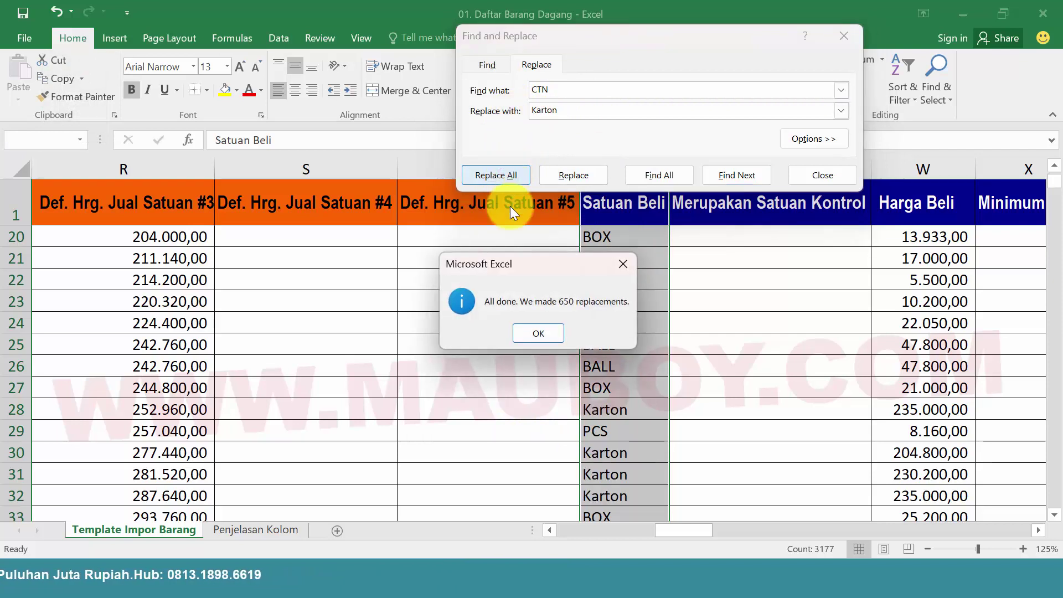
click(540, 332)
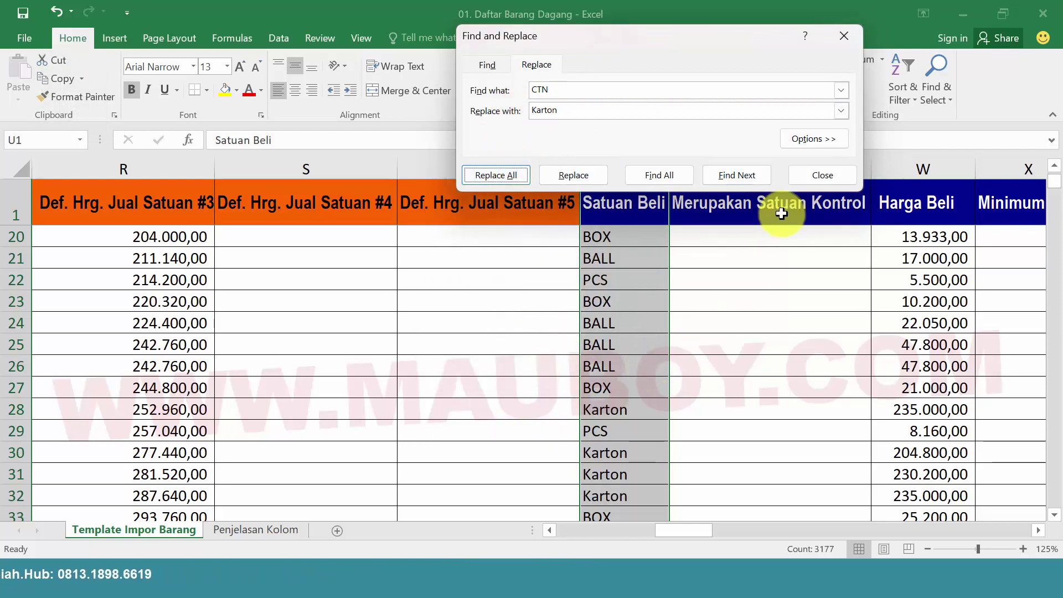
click(833, 175)
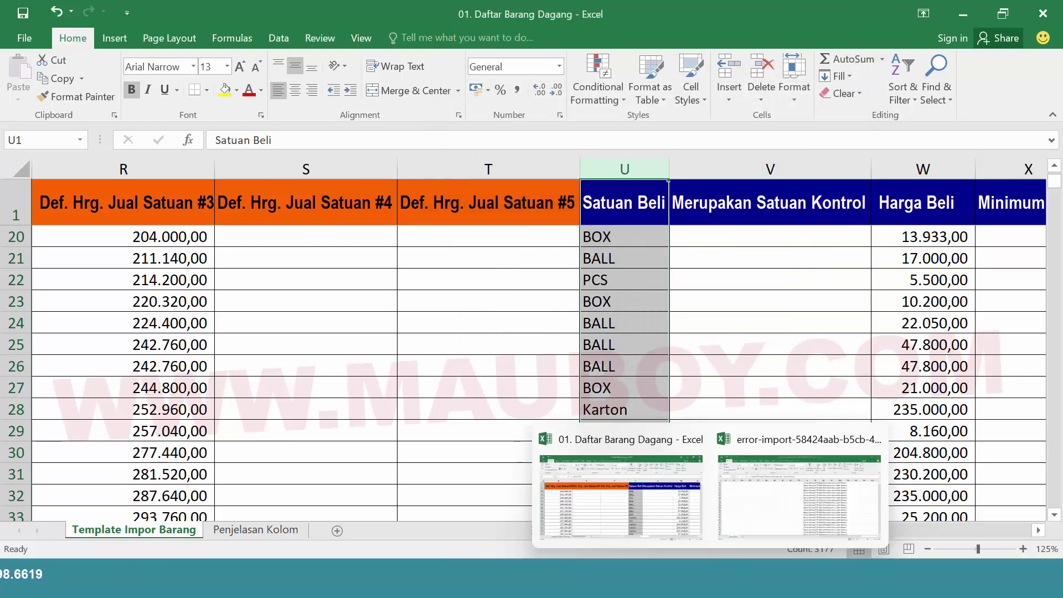
Review more failure messages in the error-import workbook's Error column
mouse_move(710, 578)
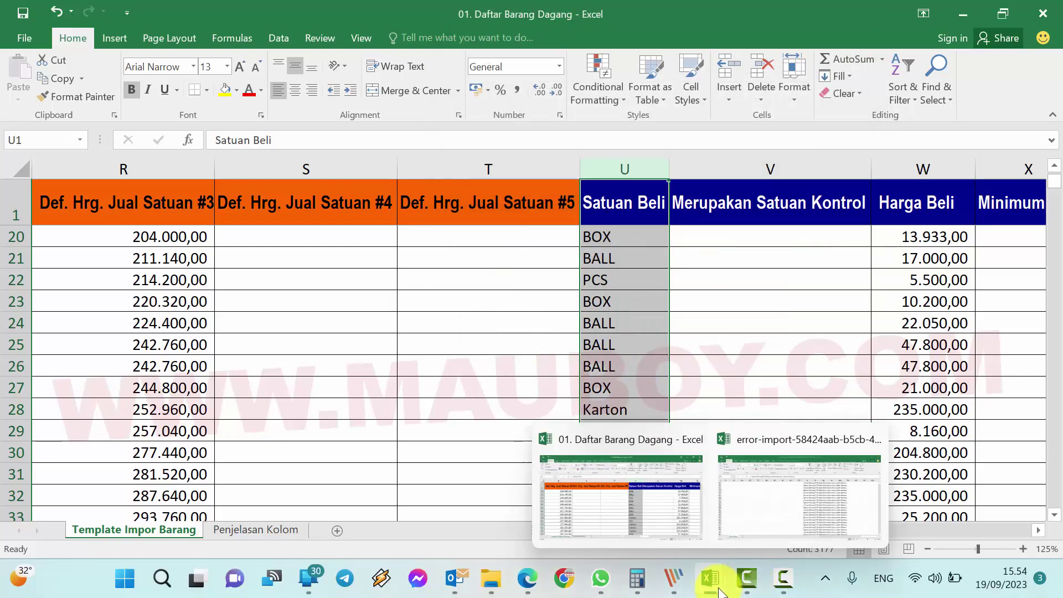
click(783, 520)
scroll(886, 283, up, 3)
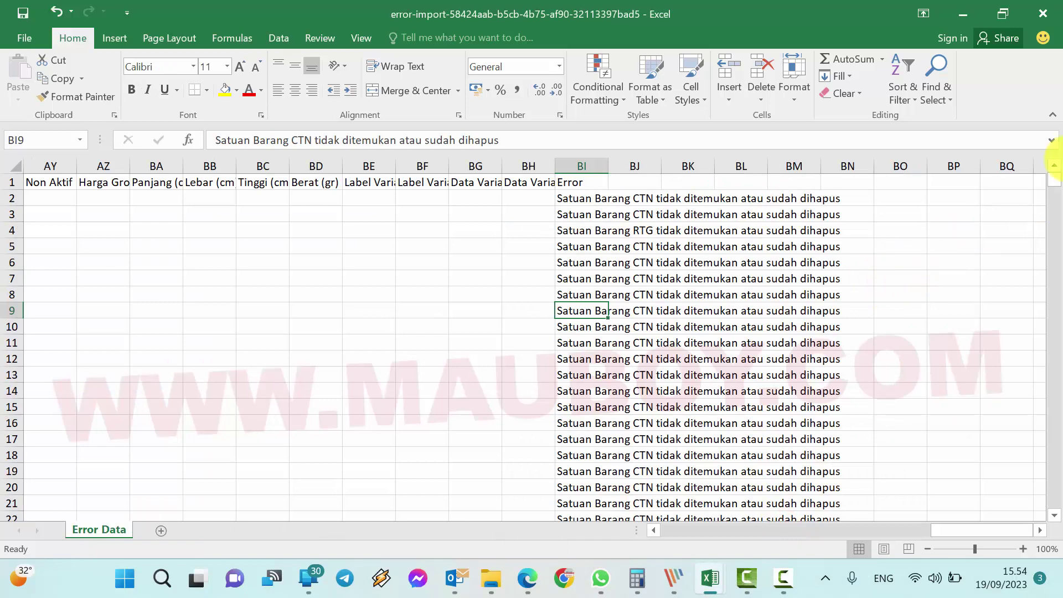
drag(1056, 183, 1055, 220)
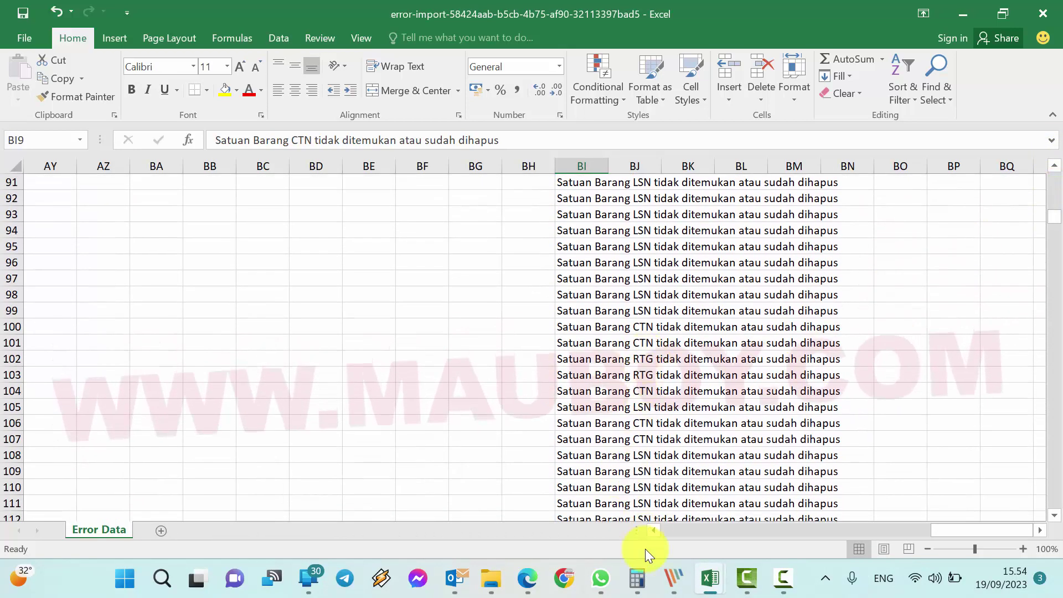
mouse_move(627, 590)
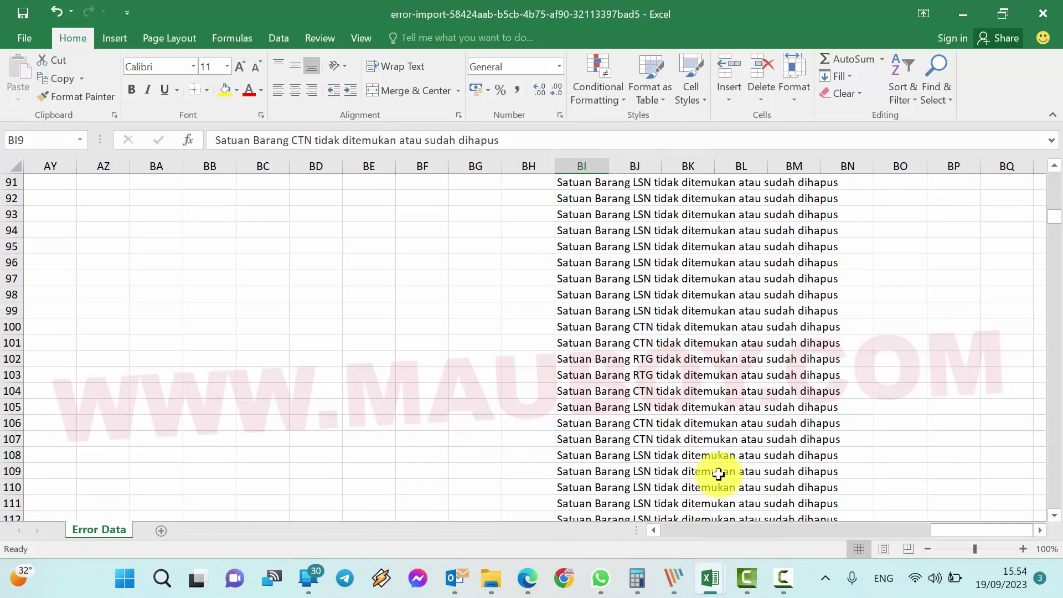
Back in Daftar Barang Dagang, replace every RTG with Renceng, making 69 replacements
key(alt+Tab)
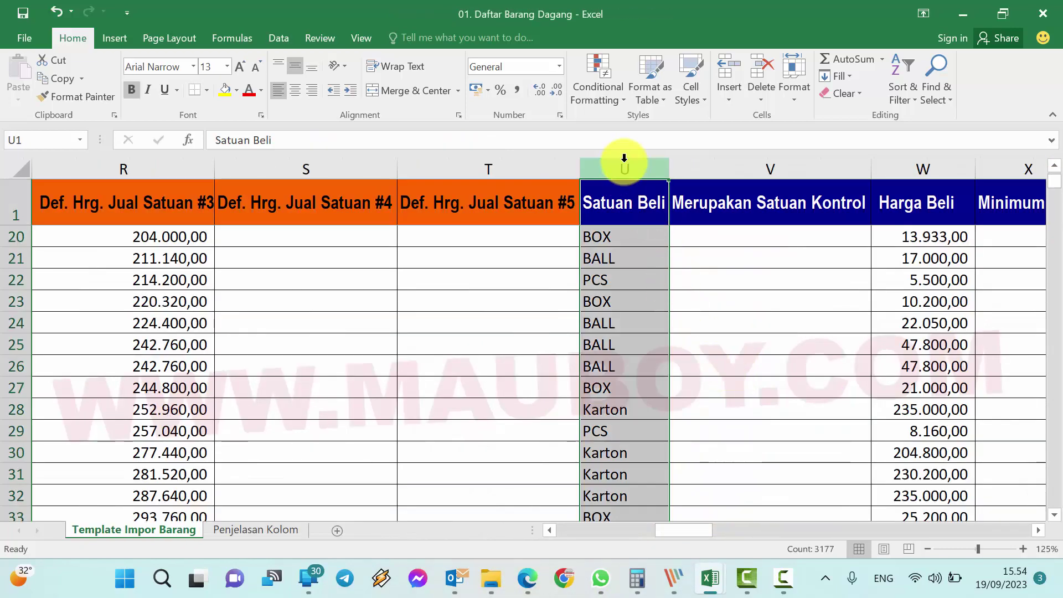
key(ctrl+f)
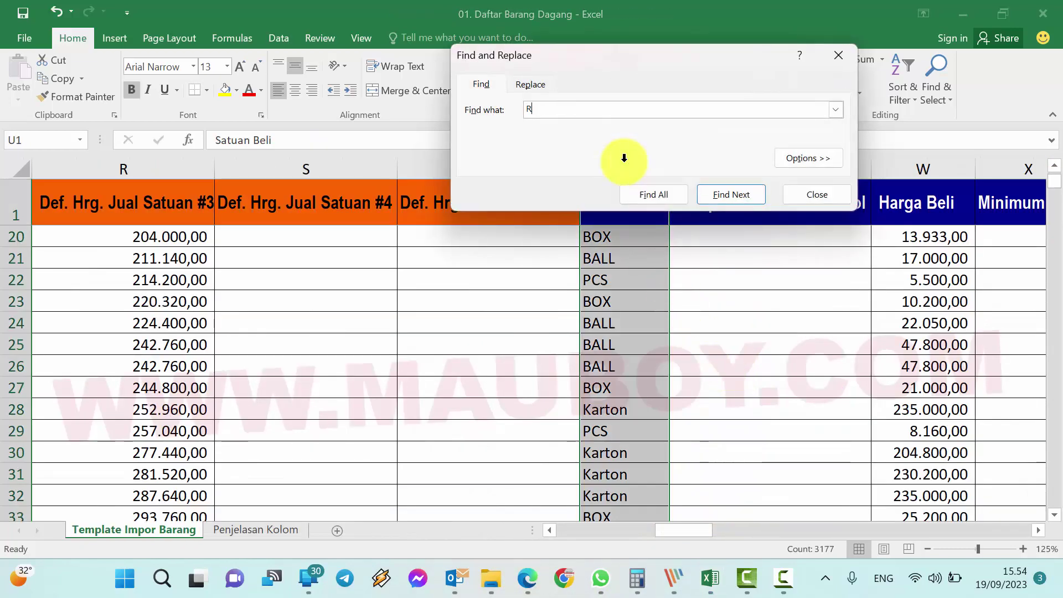
click(531, 84)
text(Renceng)
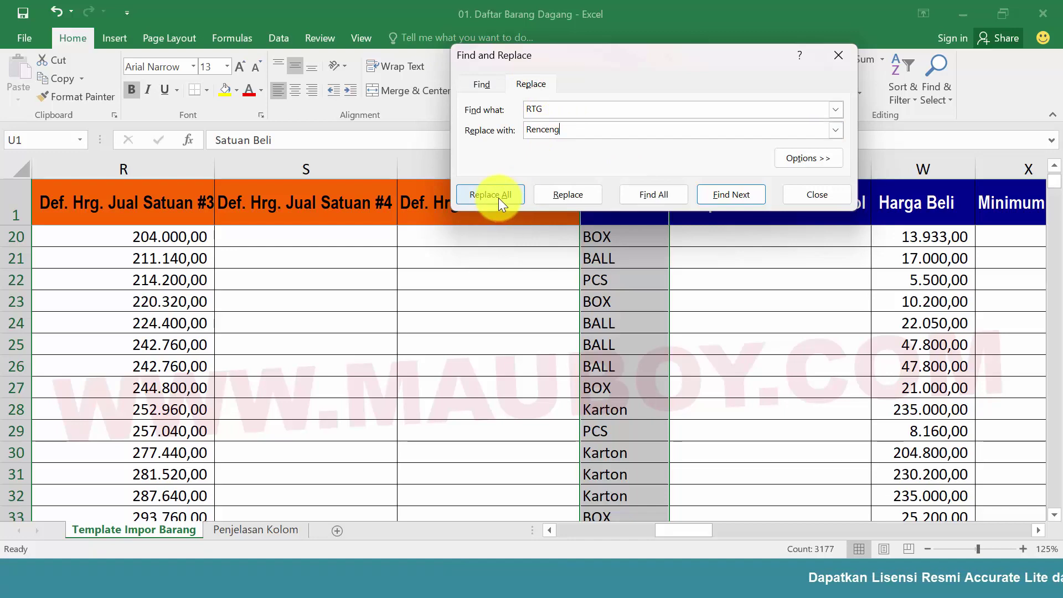
click(499, 198)
click(546, 335)
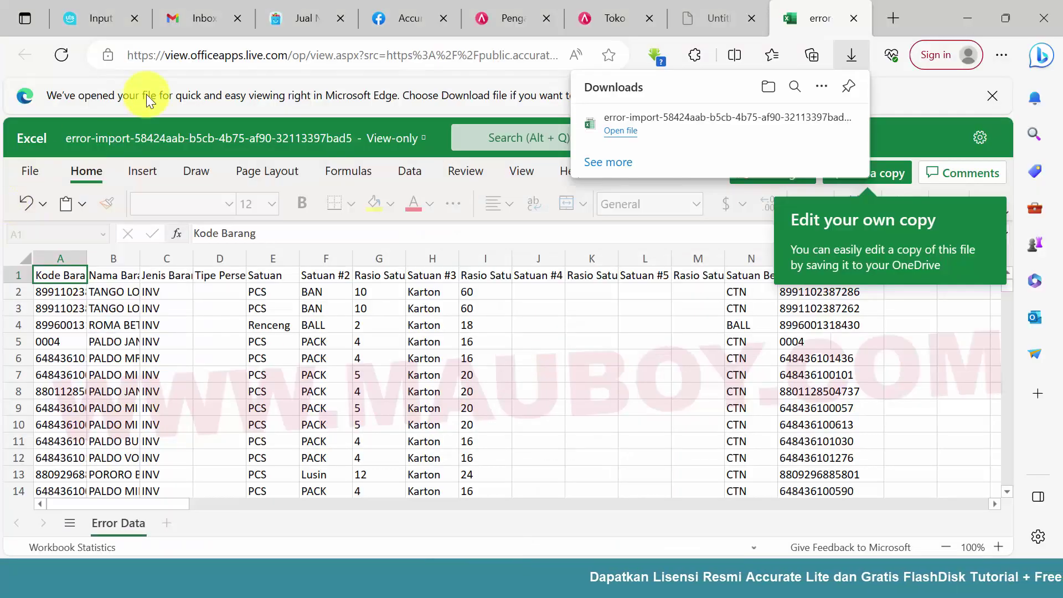
Open the Satuan Barang unit list in Accurate's Persediaan module
click(595, 20)
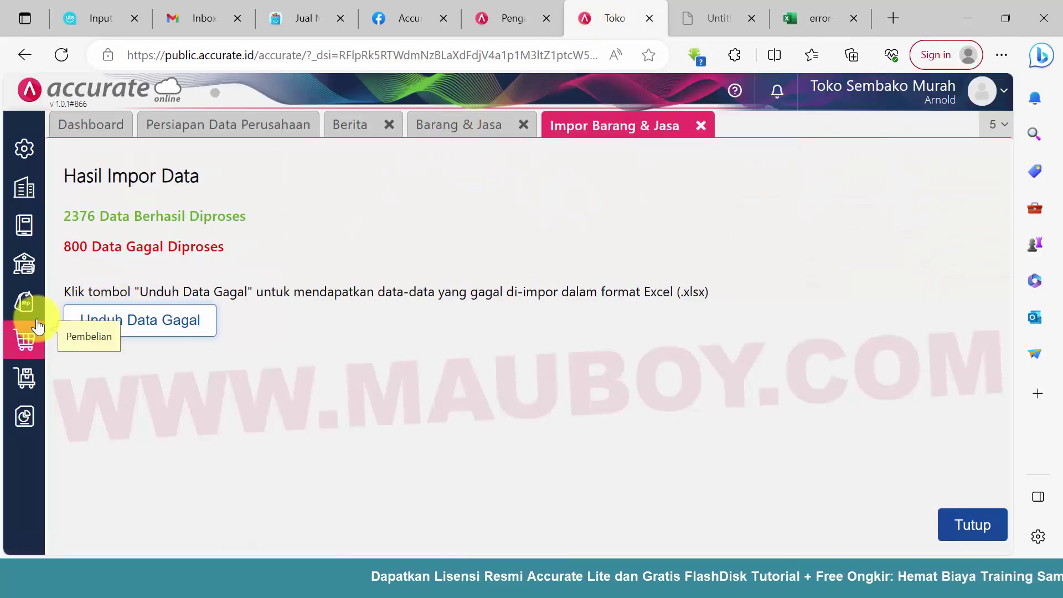
click(25, 376)
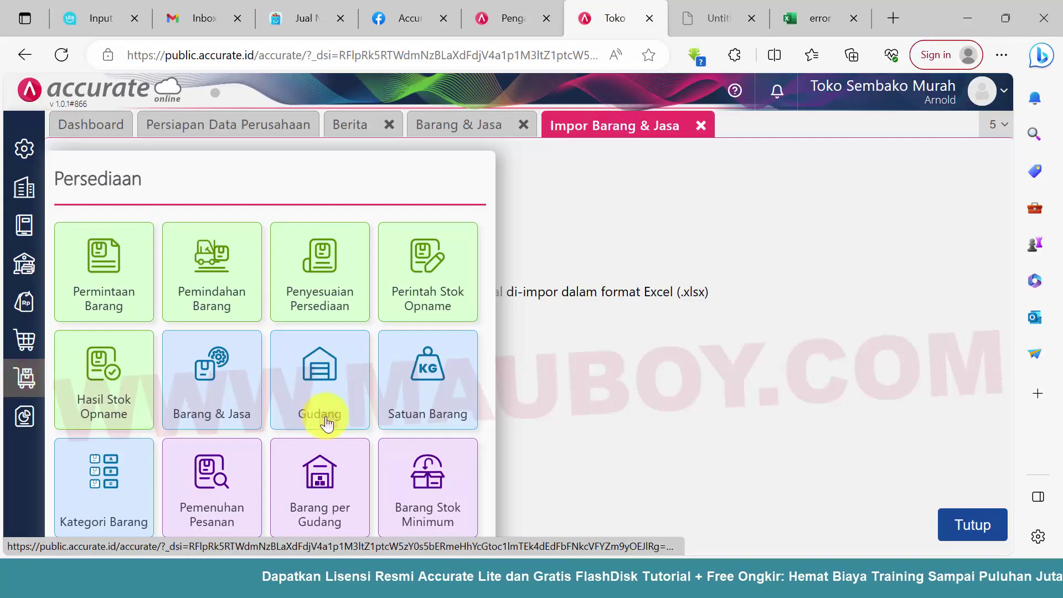
click(427, 394)
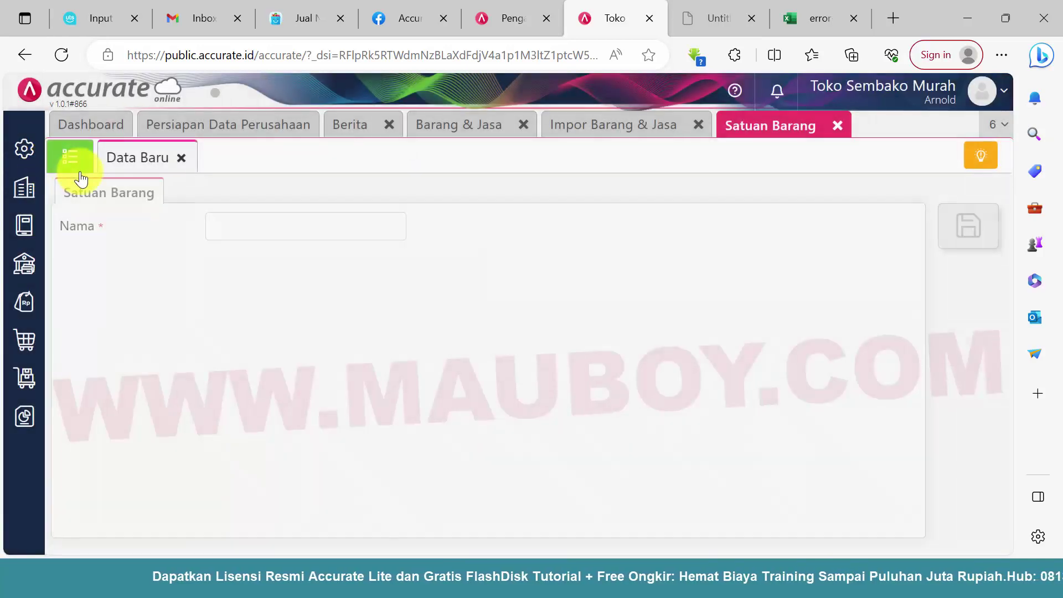
click(81, 168)
Scroll the units to confirm Karton and Renceng exist, then return to the error workbook
scroll(211, 343, down, 3)
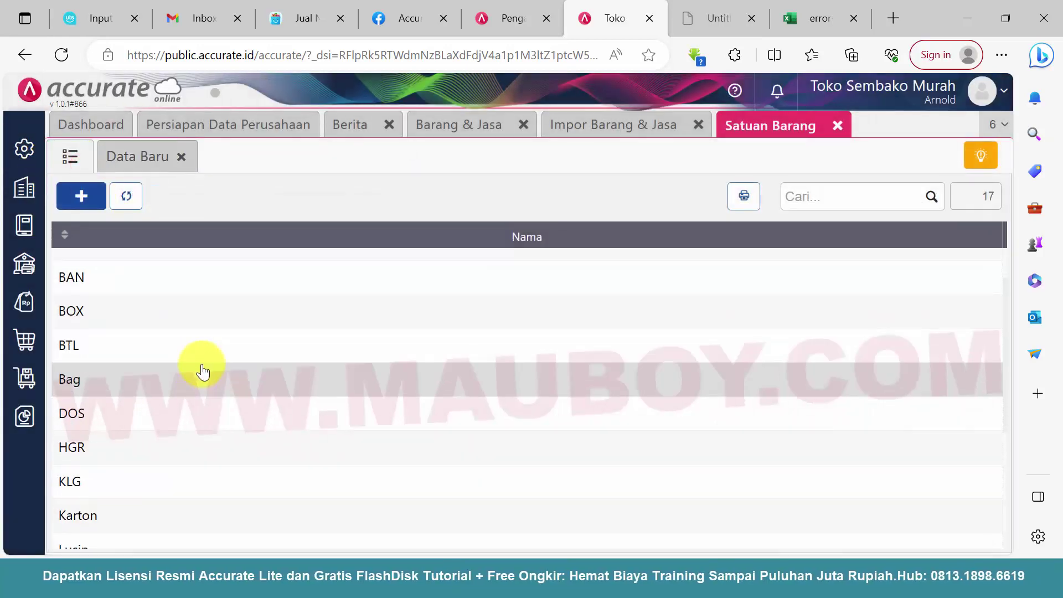
scroll(203, 372, down, 1)
scroll(202, 372, down, 3)
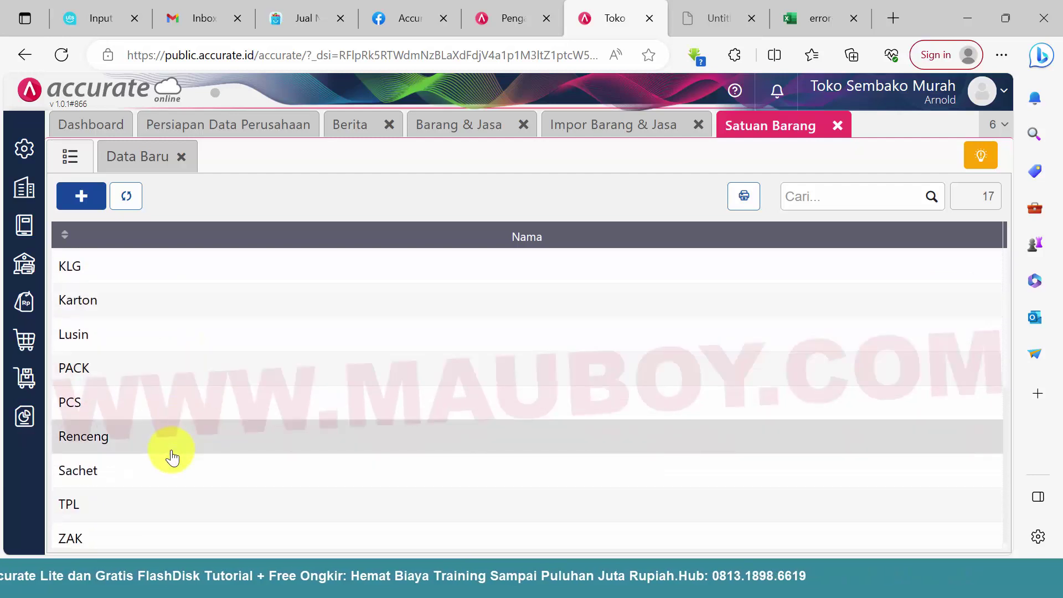
scroll(171, 458, up, 5)
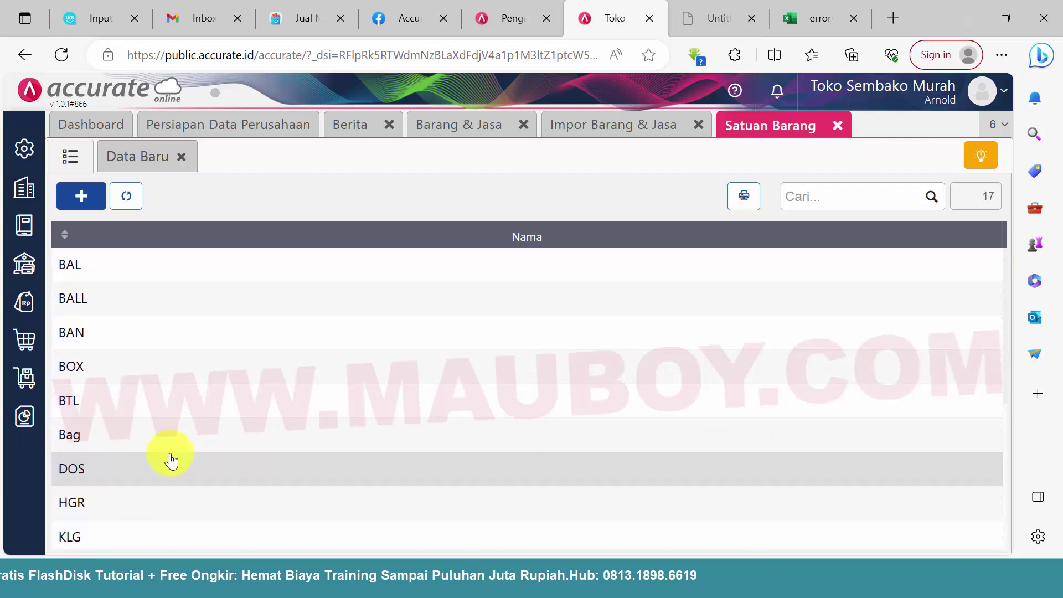
scroll(171, 460, down, 8)
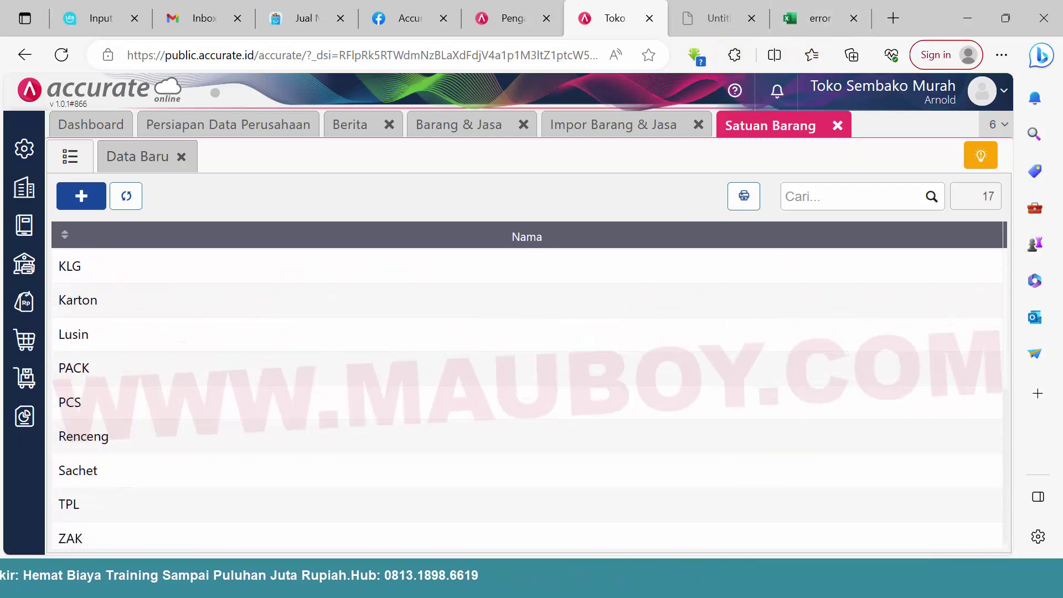
click(816, 500)
scroll(671, 280, up, 2)
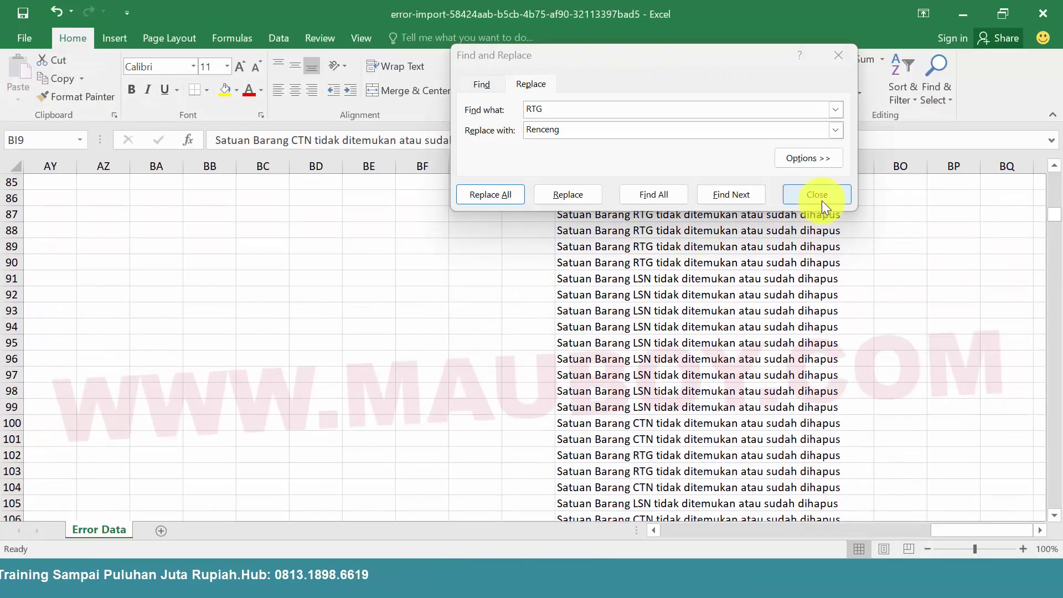
Close Find and Replace and locate the failed row reporting the LSN unit error
click(817, 195)
scroll(685, 310, up, 7)
scroll(683, 310, up, 8)
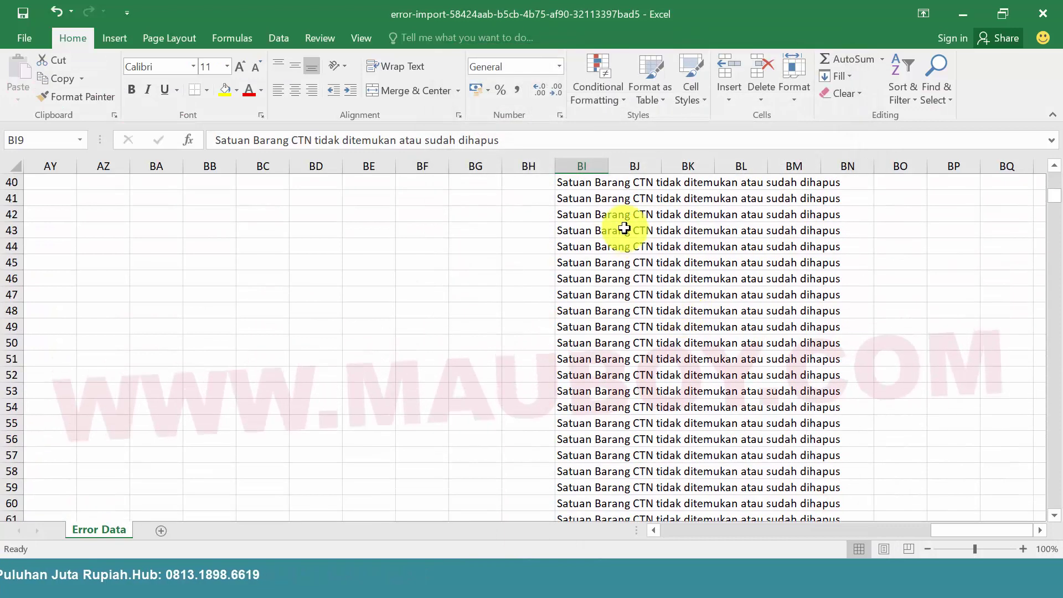
scroll(622, 226, down, 10)
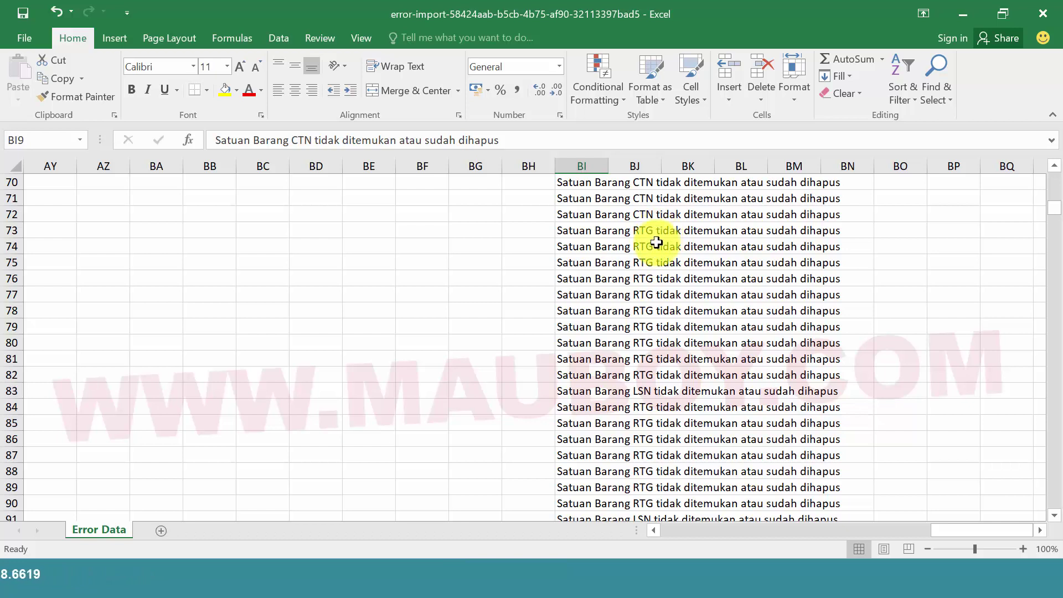
click(637, 391)
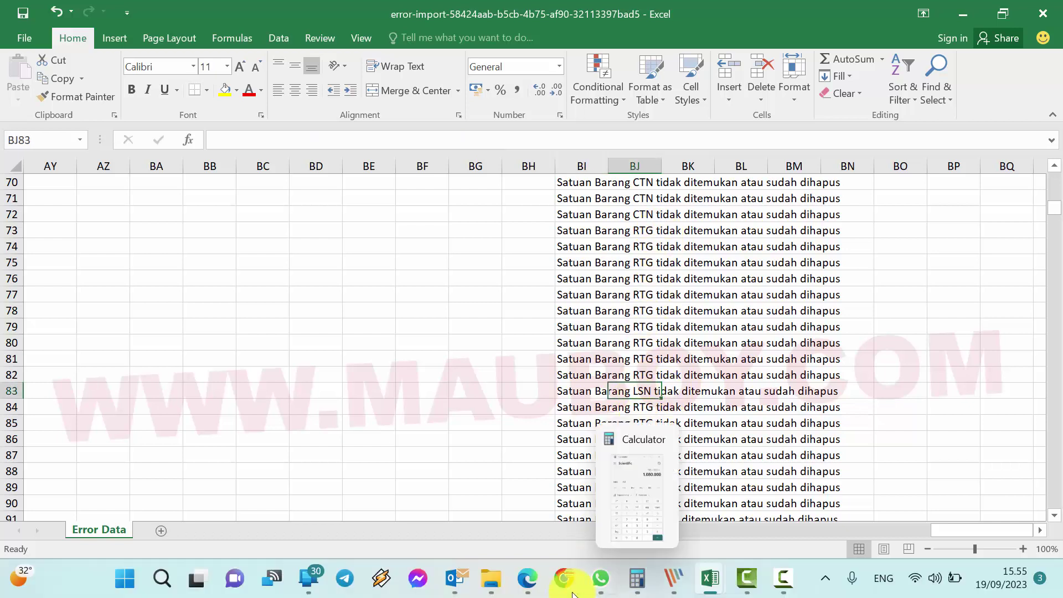
Glance at Accurate's Satuan Barang list, then bring back the 01. Daftar Barang Dagang workbook
click(527, 579)
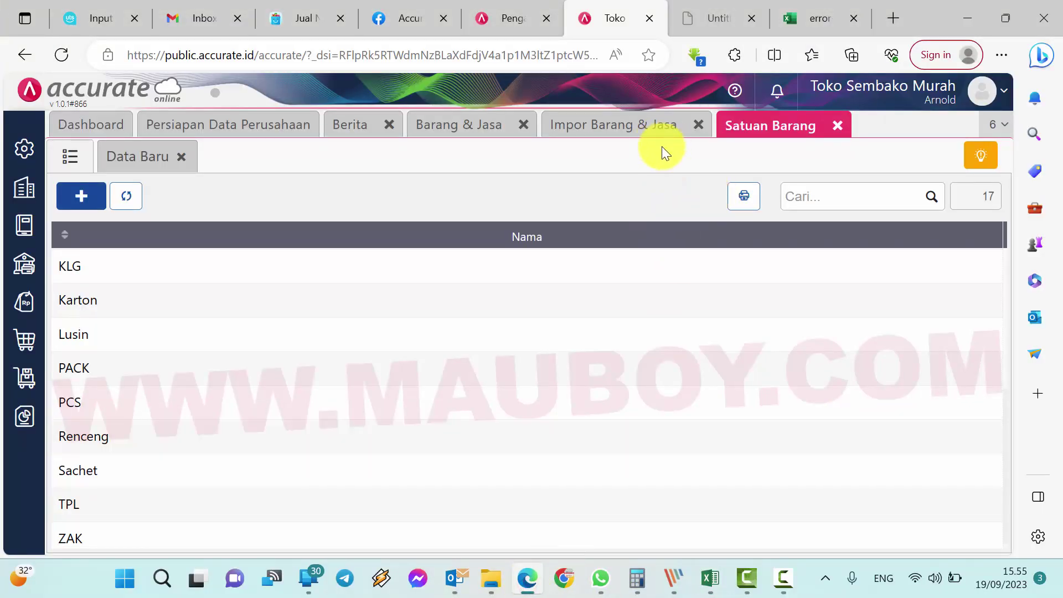
click(708, 590)
click(667, 521)
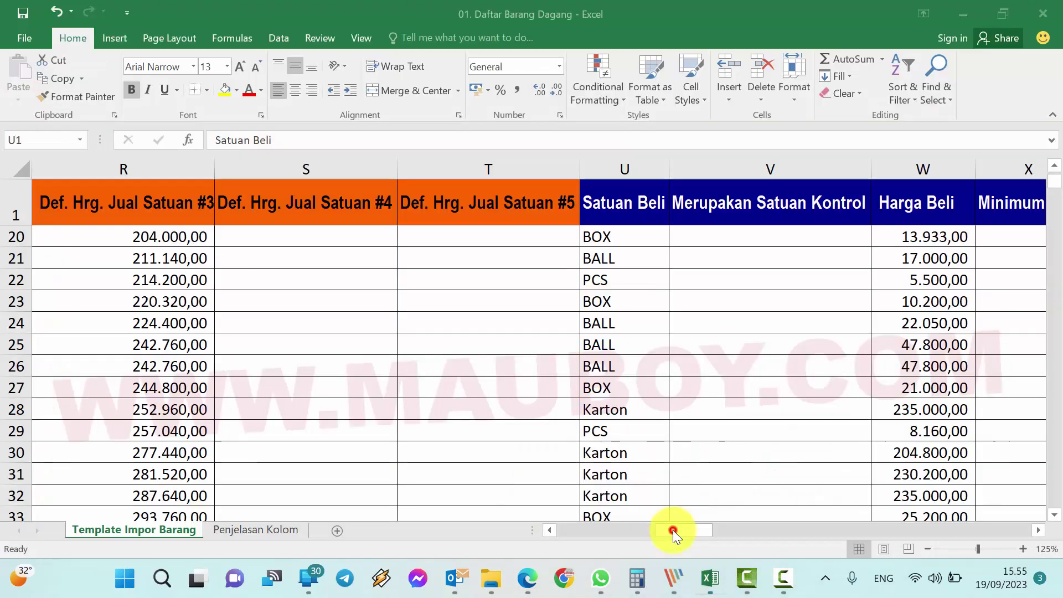
Replace all 10 LSN entries in the Satuan Beli column (U) with Lusin
click(643, 165)
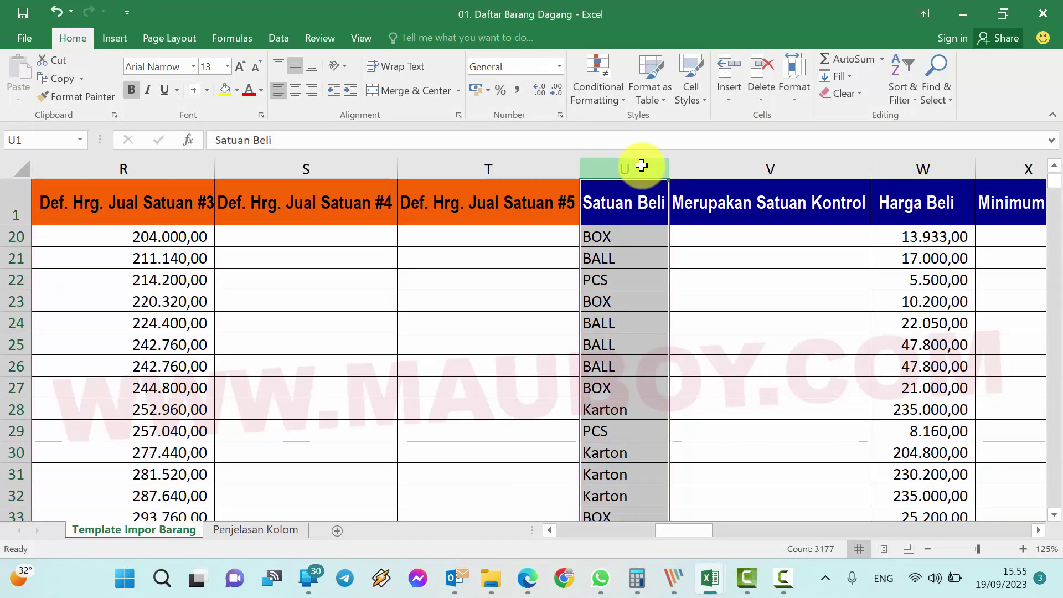
key(ctrl+f)
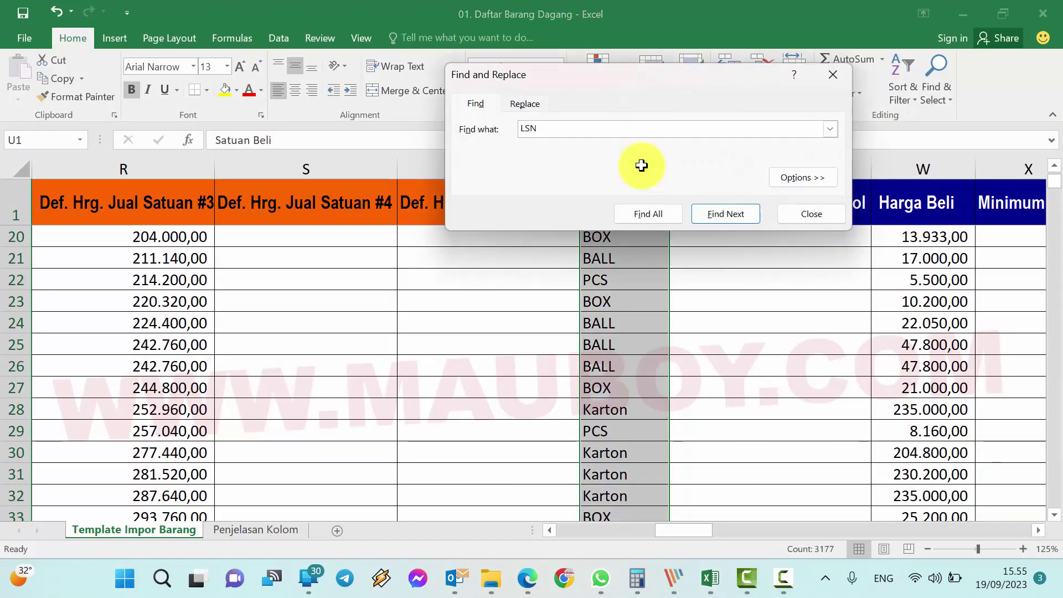
click(526, 103)
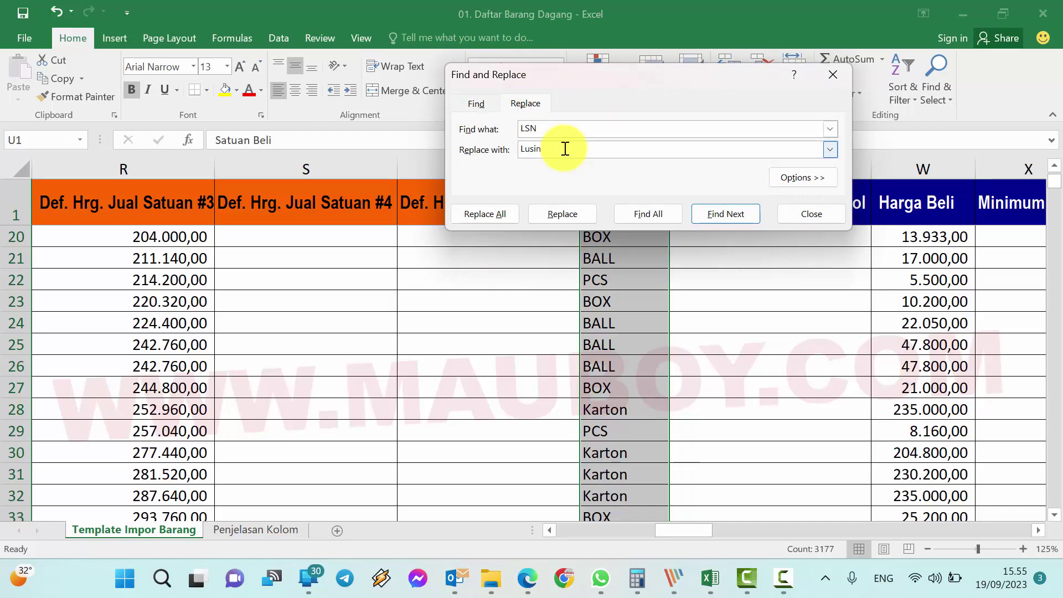
click(487, 217)
click(540, 332)
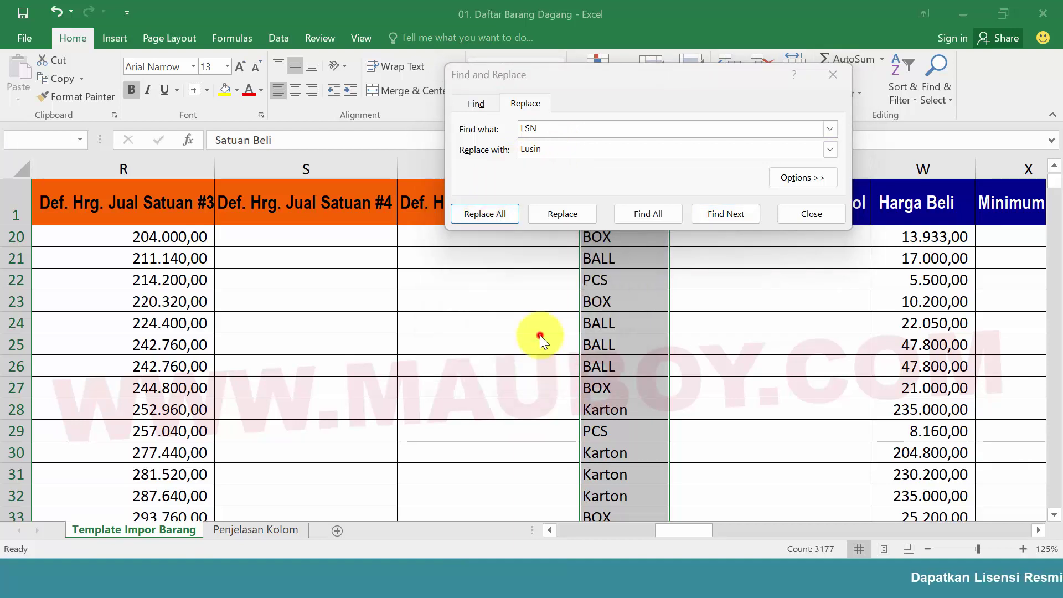
click(810, 215)
mouse_move(711, 582)
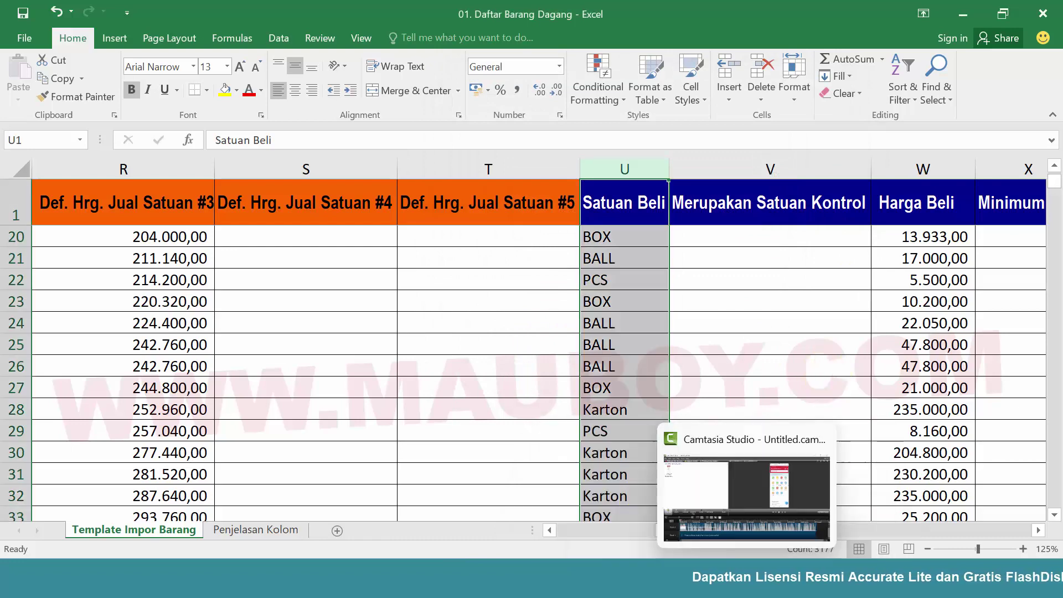
Scroll the error-import workbook's Error column through the CTN, RTG and LSN unknown-unit messages
click(776, 523)
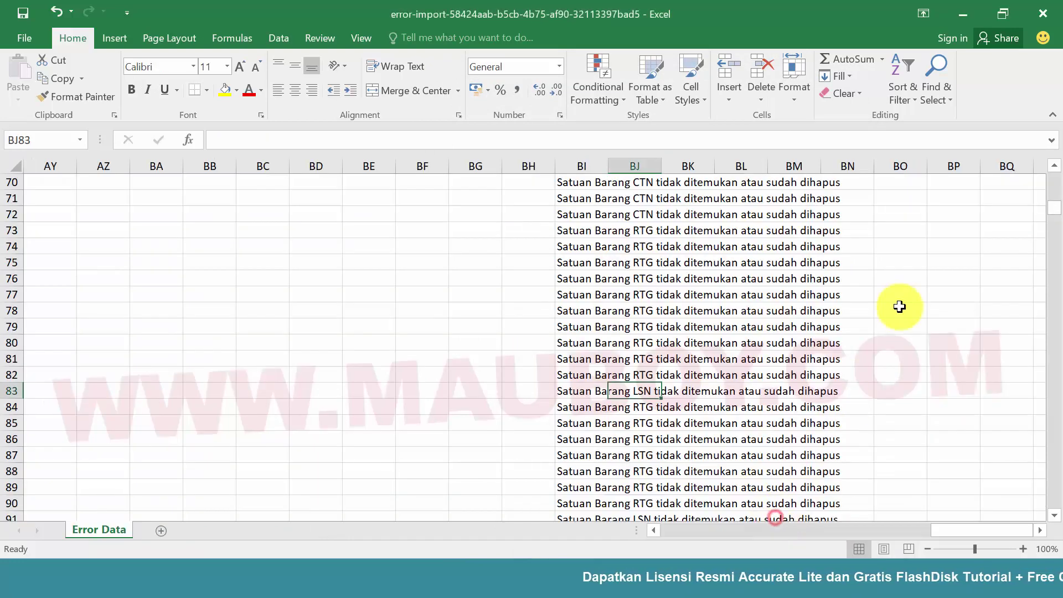
scroll(765, 357, down, 5)
scroll(764, 358, down, 3)
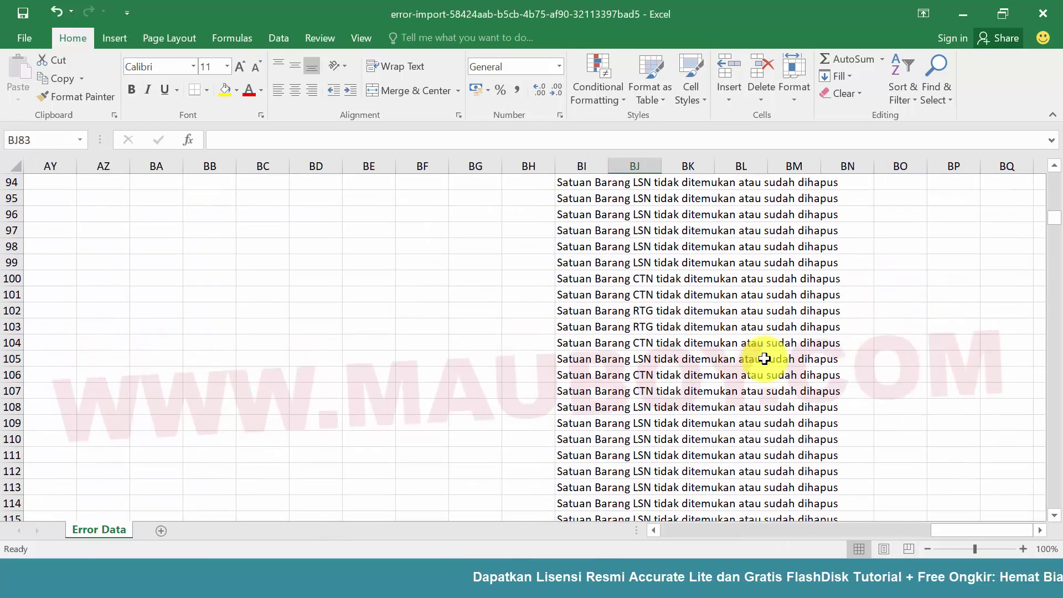
scroll(764, 359, down, 16)
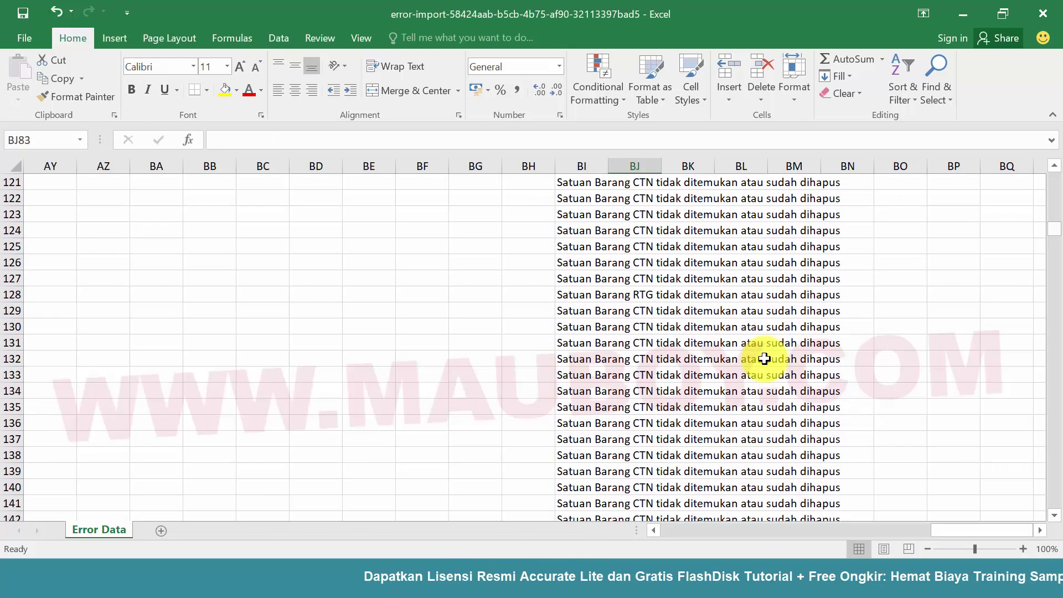
scroll(764, 359, down, 2)
drag(1055, 244, 1047, 163)
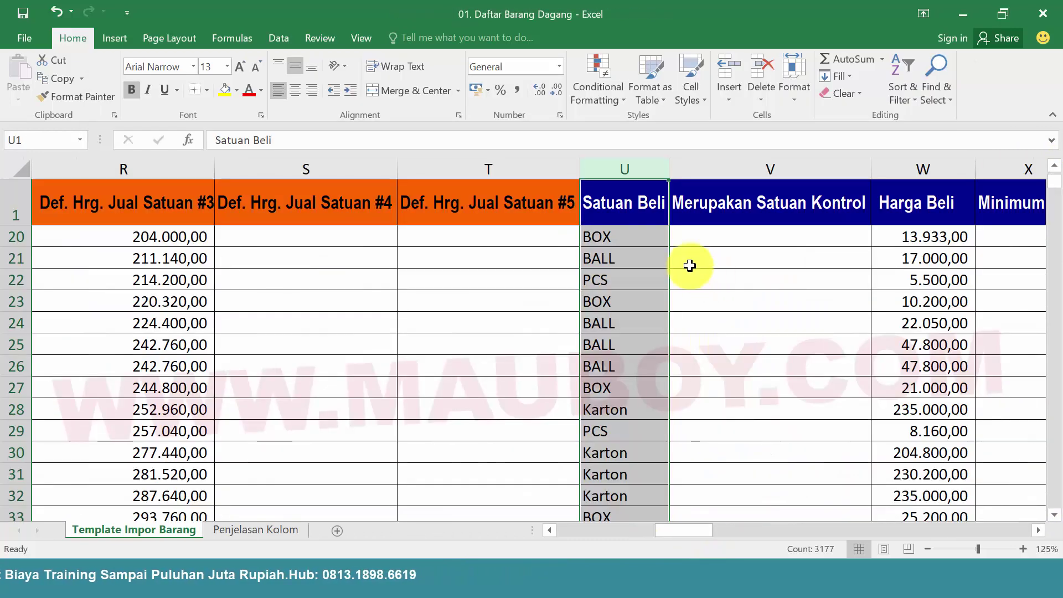
Back in the item list, inspect Satuan Saldo Awal values such as the RTG in row 21
click(643, 255)
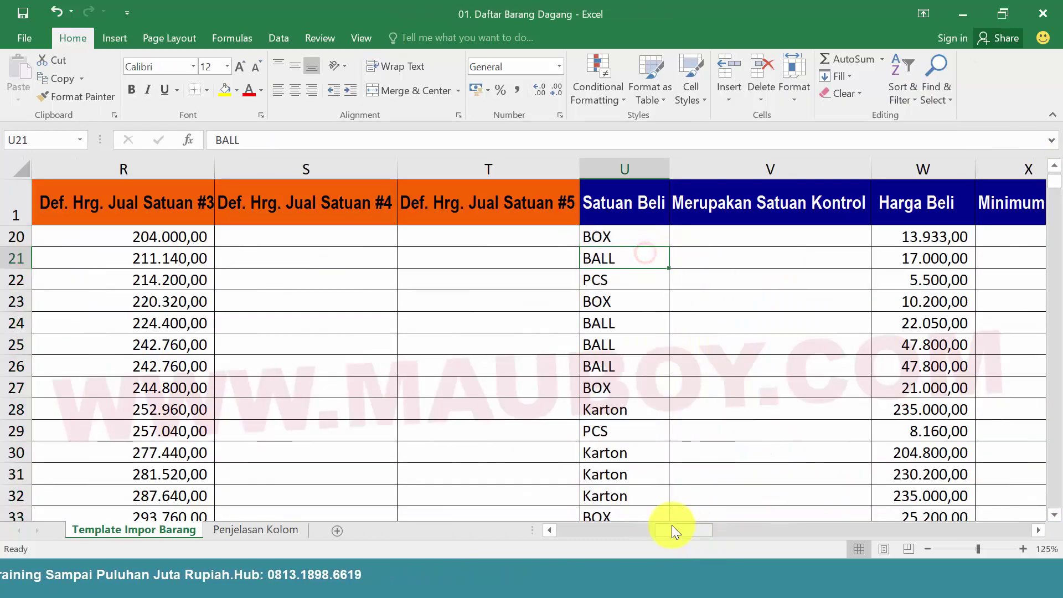
drag(672, 526, 740, 530)
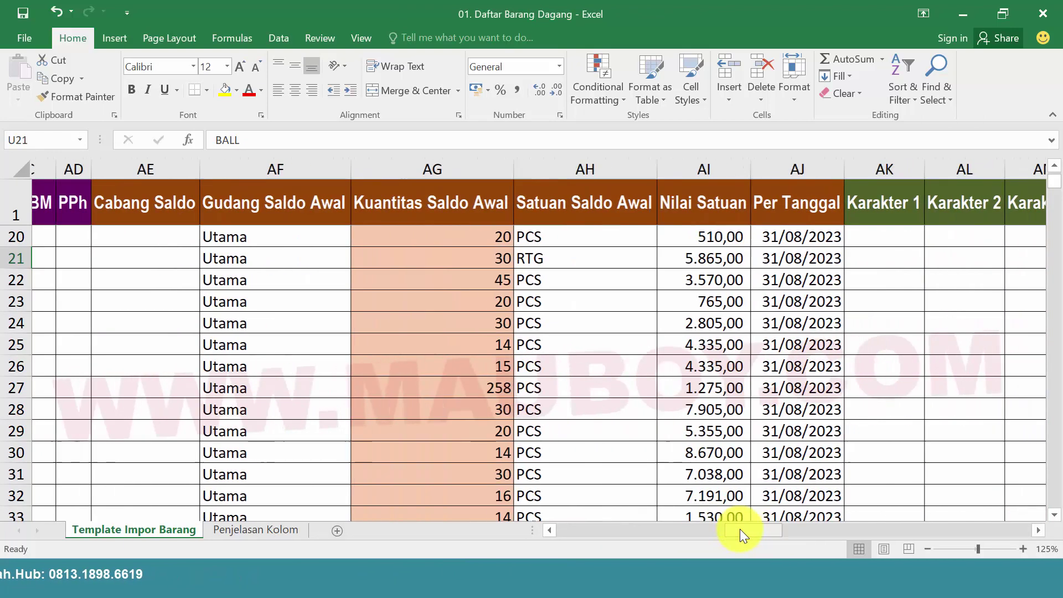
click(557, 273)
click(534, 323)
click(530, 259)
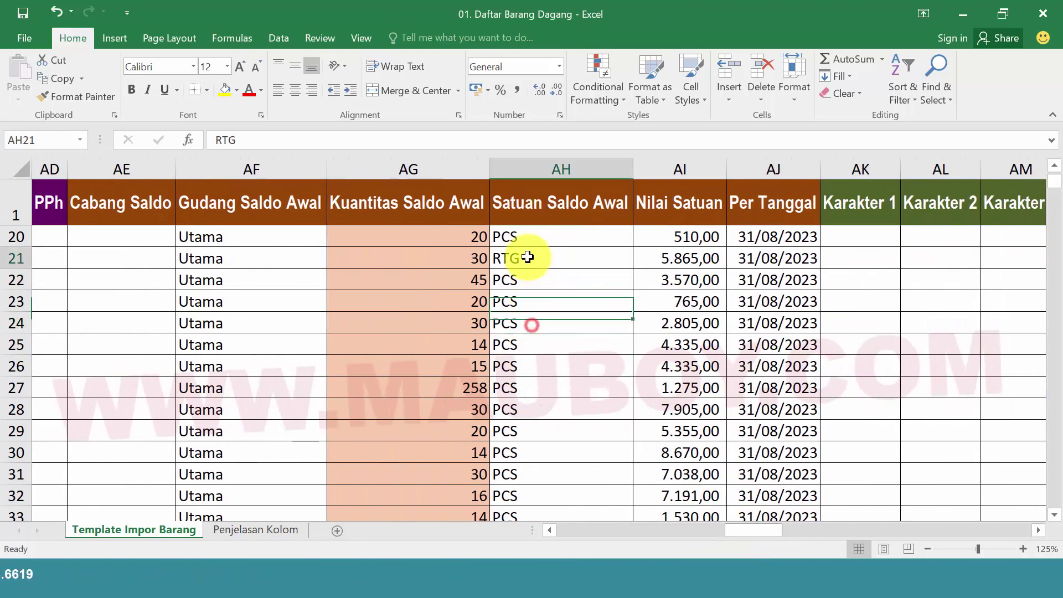
Replace all 76 RTG entries in column AH with Renceng
click(543, 163)
key(ctrl+f)
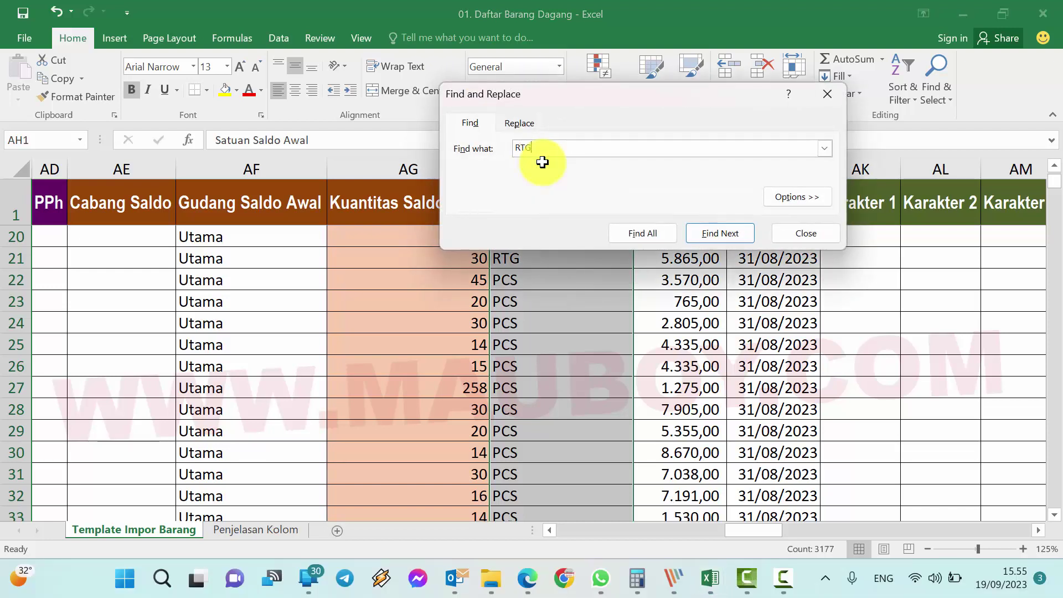
click(526, 123)
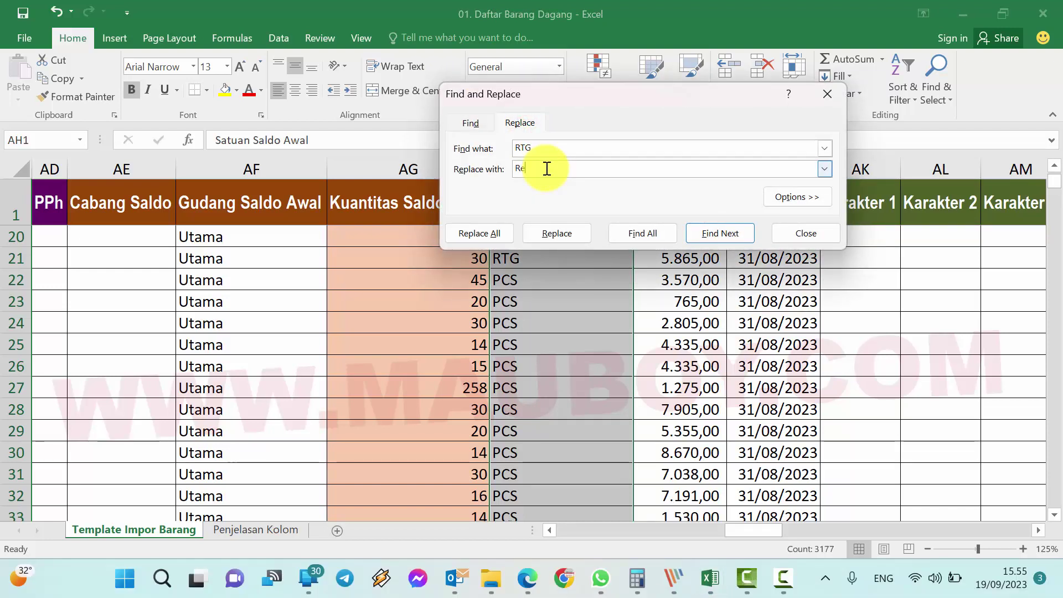
click(495, 238)
click(546, 327)
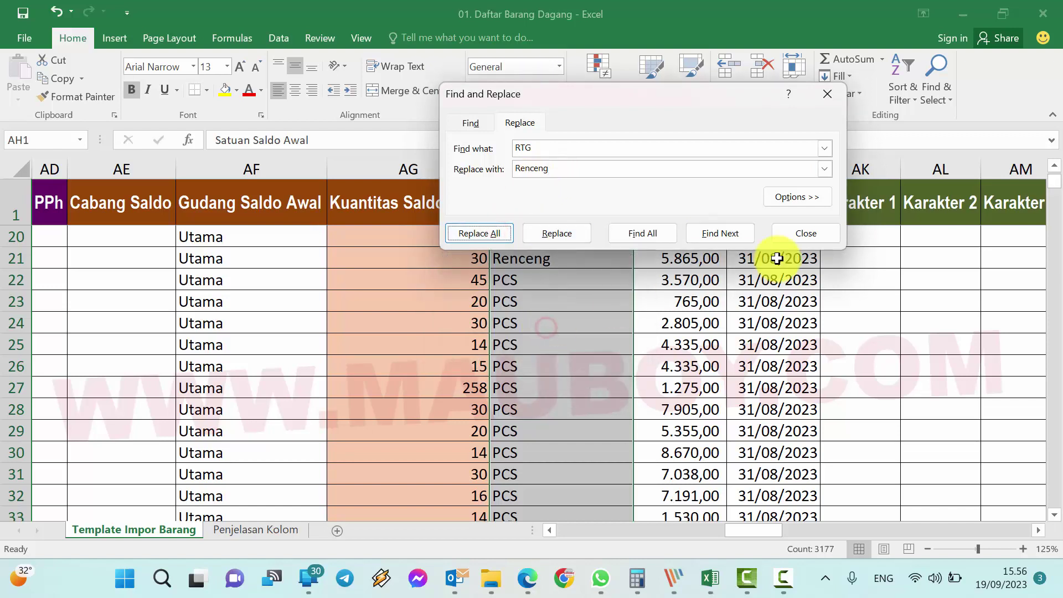
click(806, 233)
scroll(593, 332, down, 5)
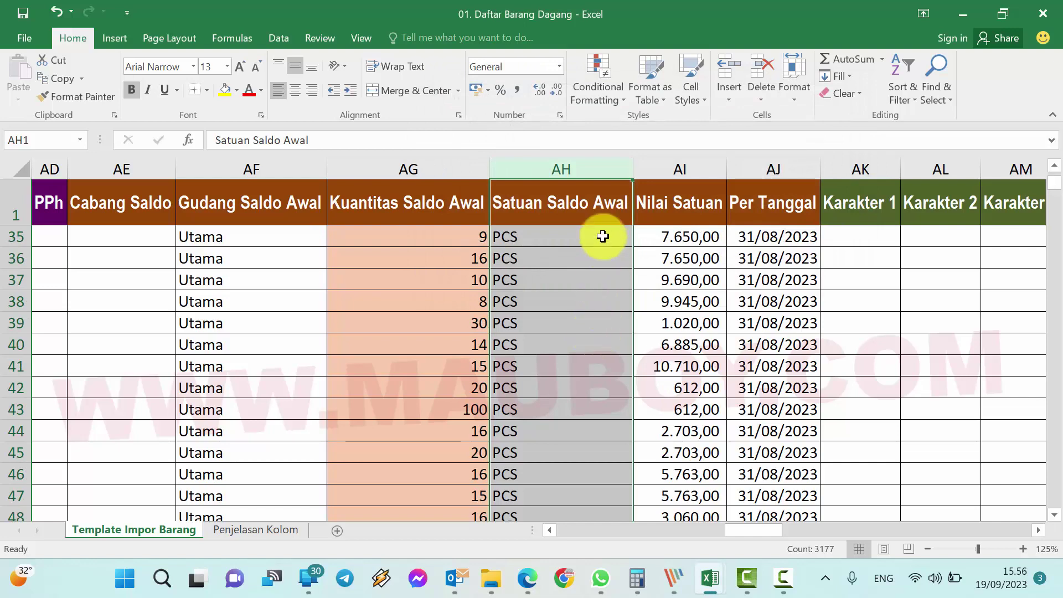
Try replacing LSN with Lusin in Satuan Saldo Awal; none are found
key(ctrl+f)
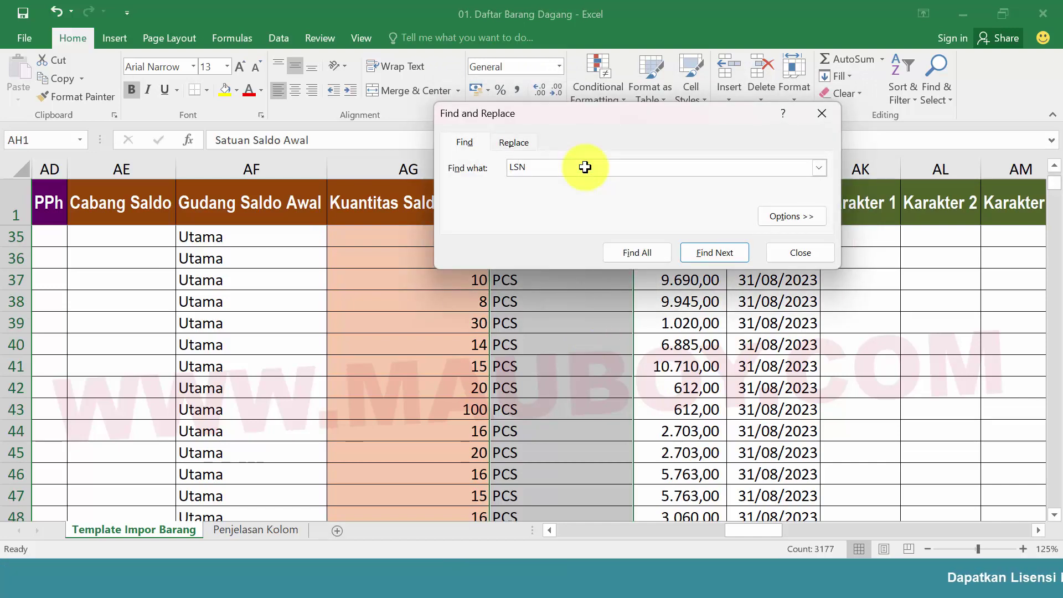
click(504, 143)
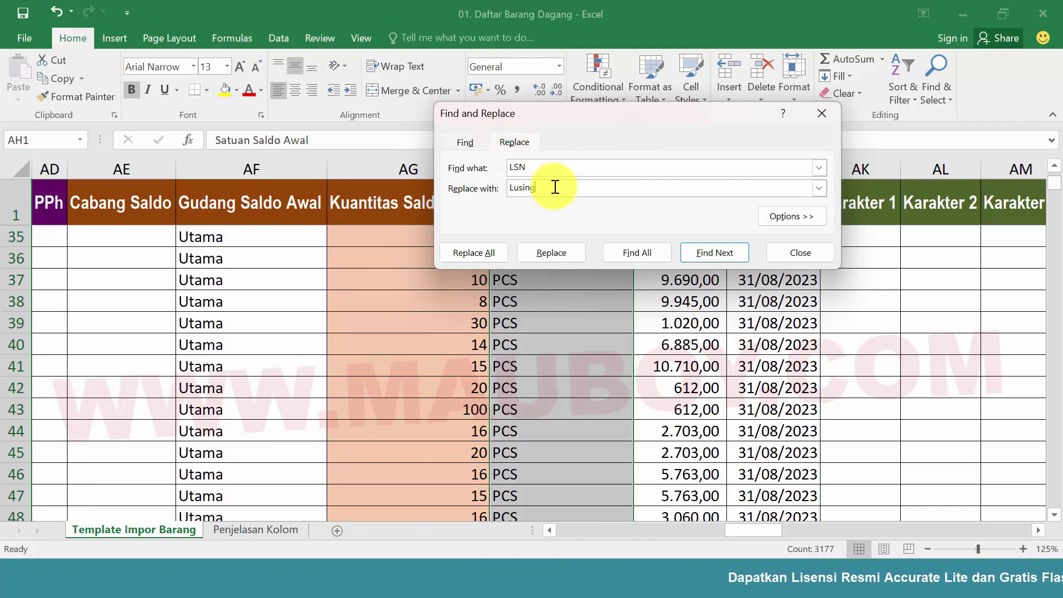
click(467, 253)
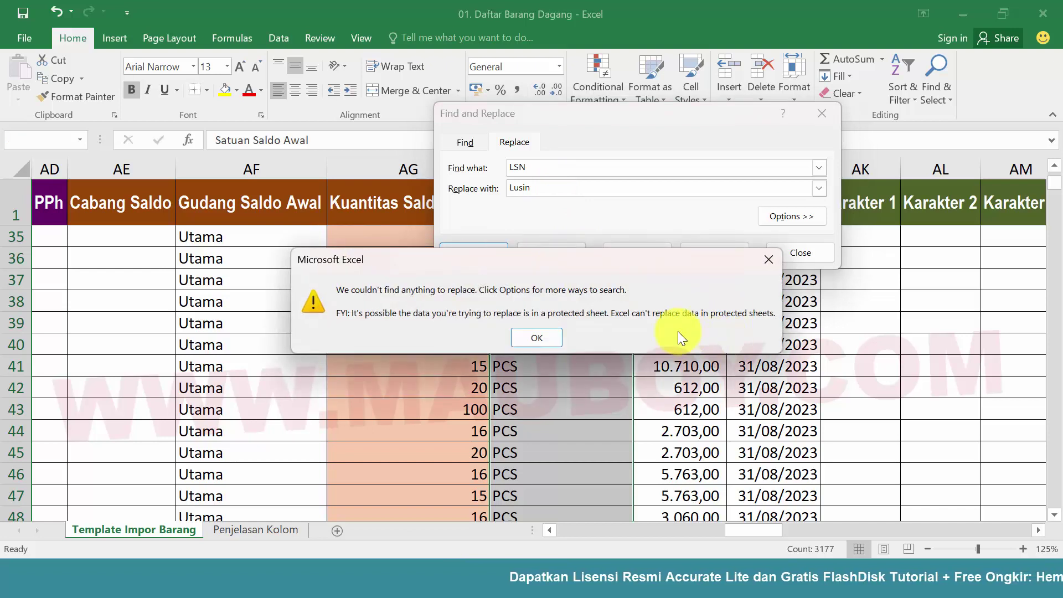
click(546, 333)
Try replacing CTN with Karton in the same column; none remain
drag(551, 169, 507, 167)
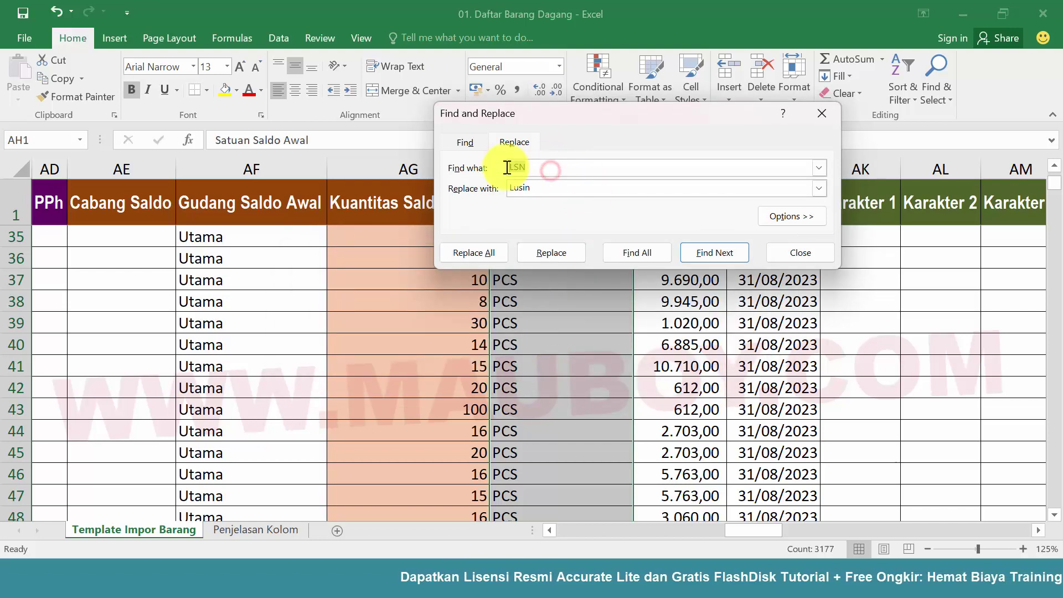
text(C)
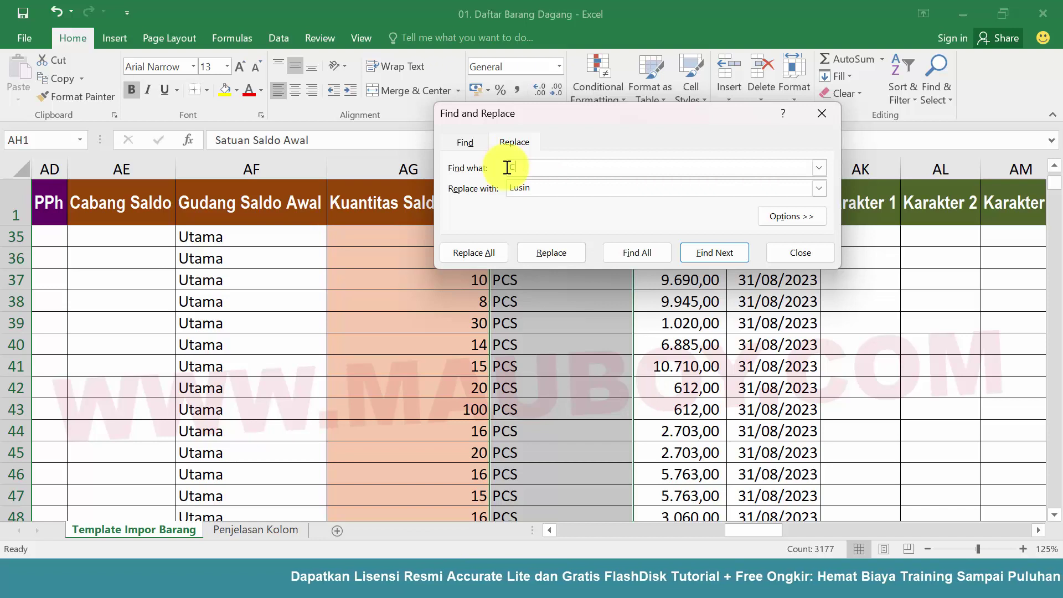
text(TN)
drag(548, 191, 471, 187)
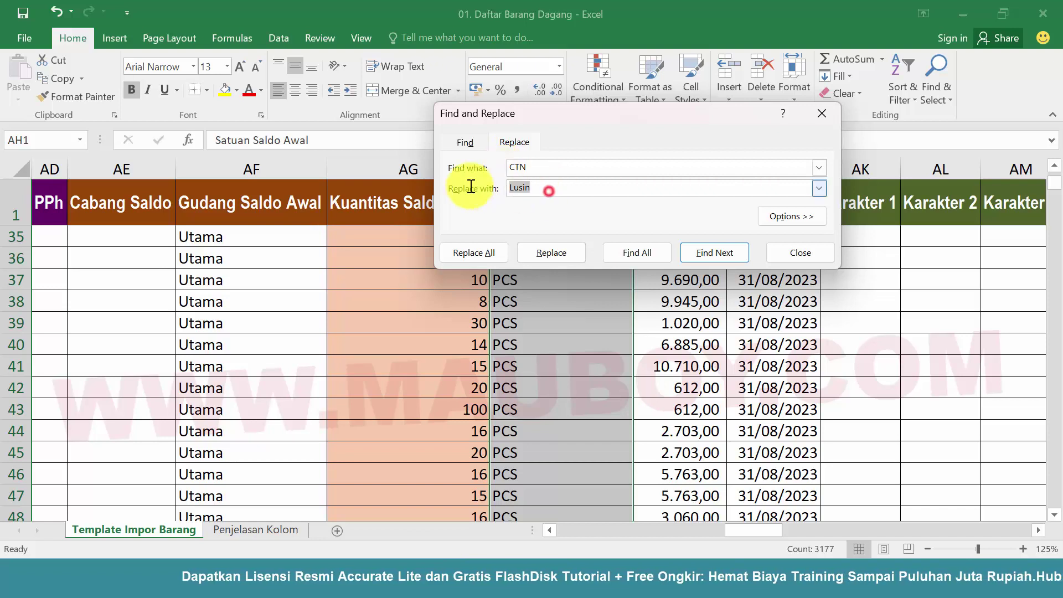
text(Karton)
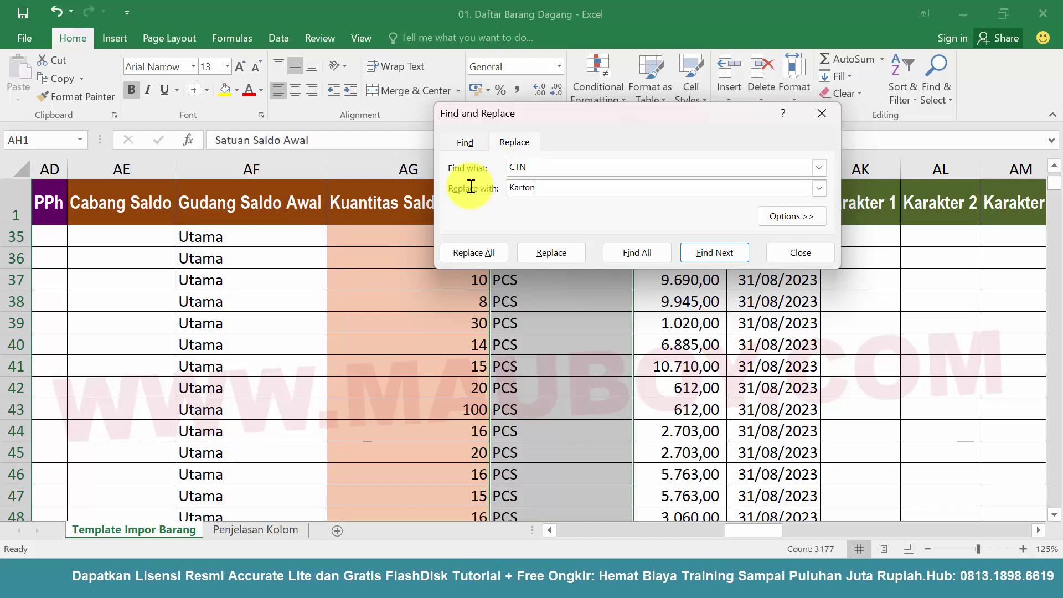
click(497, 249)
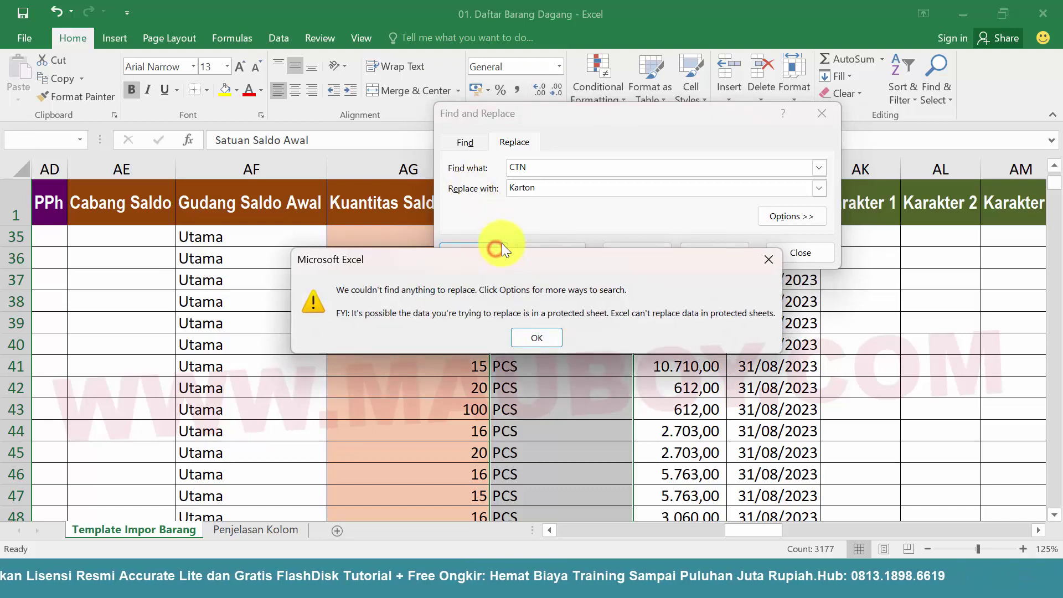
click(537, 338)
click(800, 252)
Deselect the column and save the item list workbook
click(616, 362)
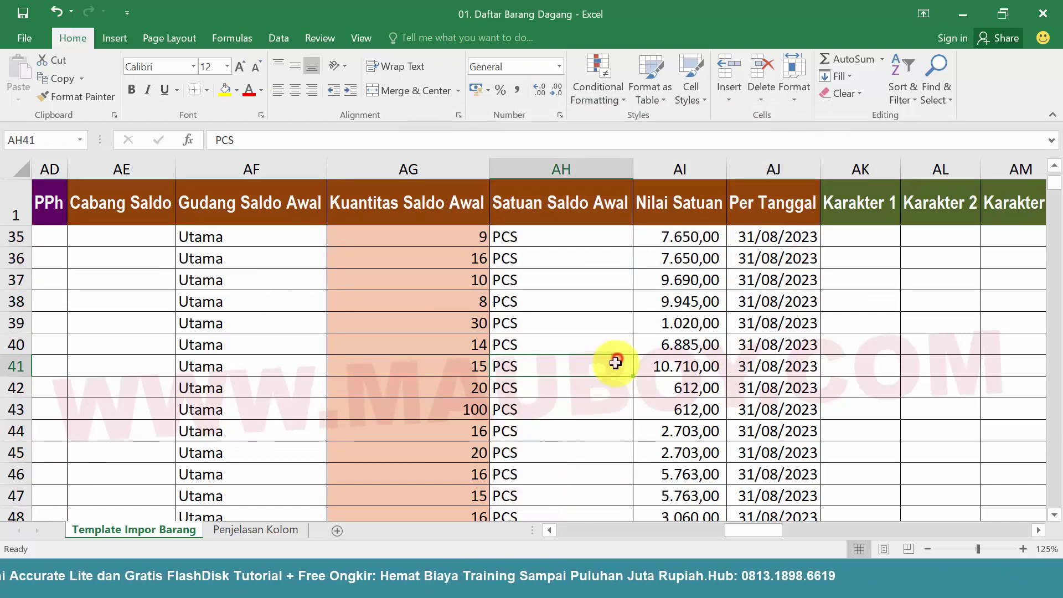
click(852, 320)
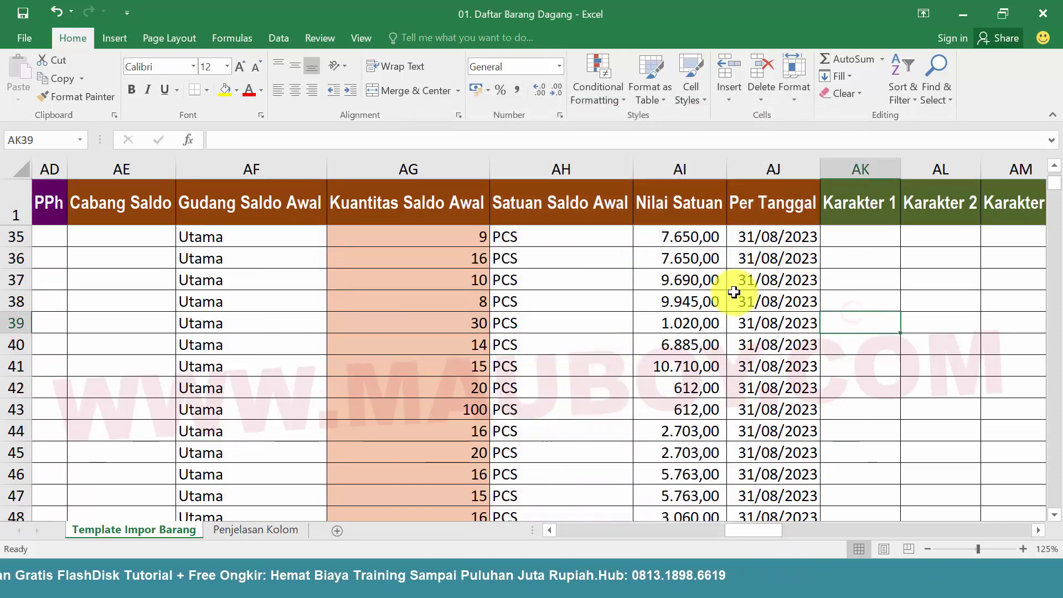
click(21, 13)
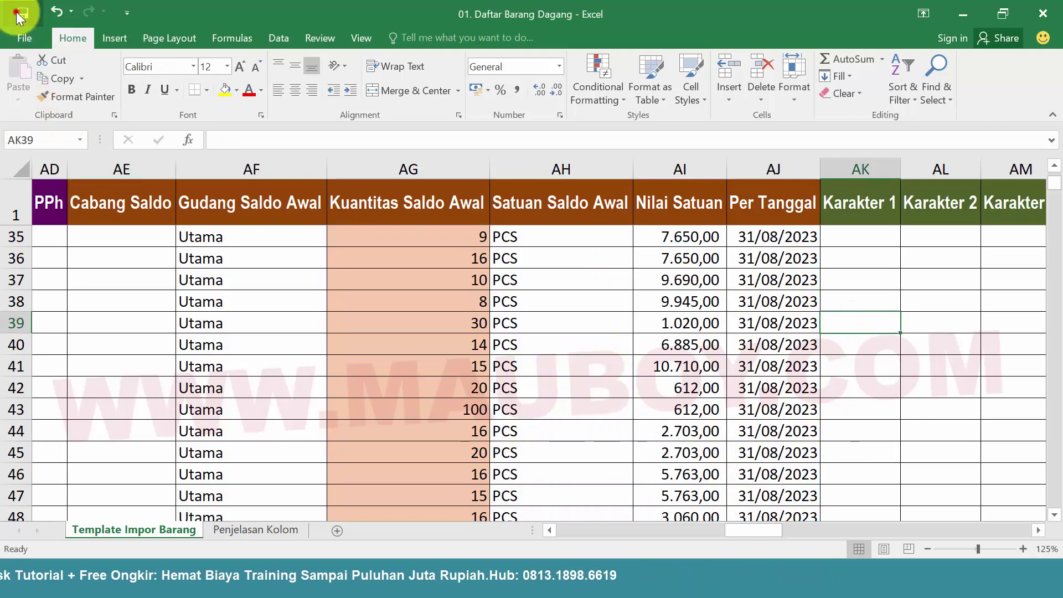
drag(736, 532, 593, 527)
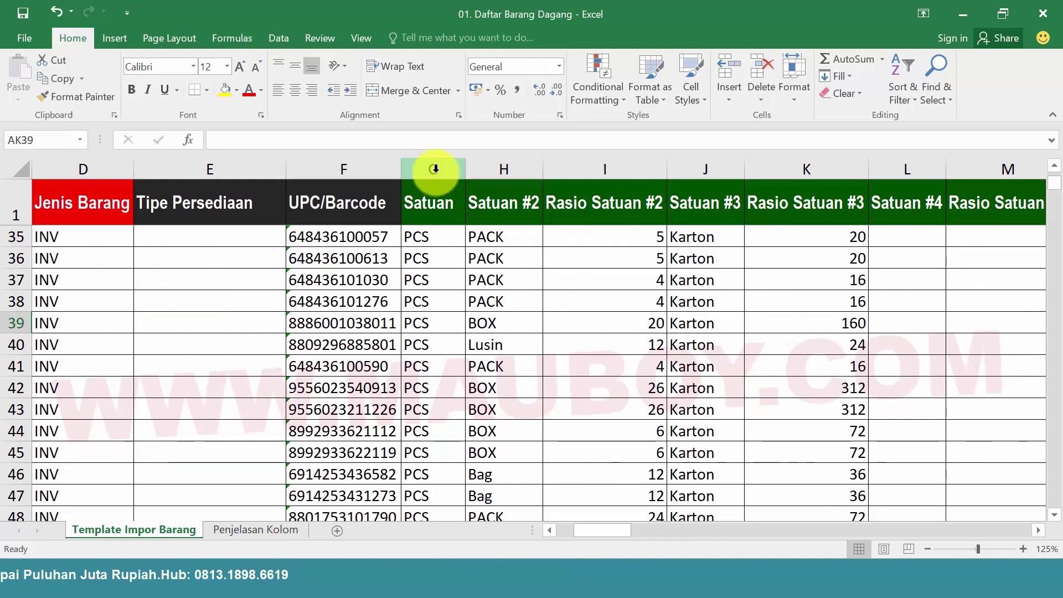
click(436, 172)
click(504, 167)
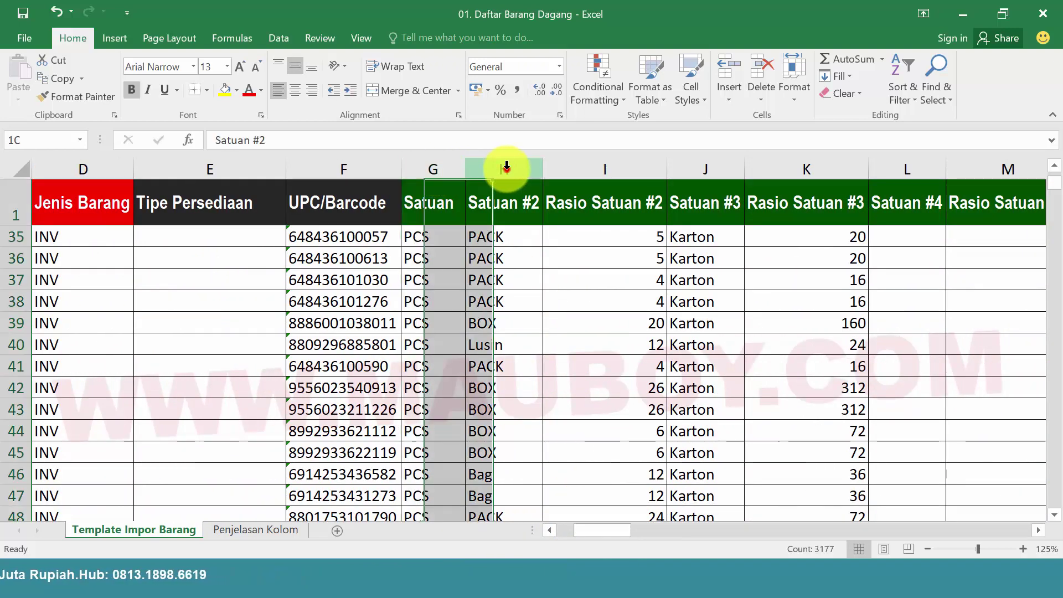
click(699, 168)
drag(617, 538, 636, 535)
drag(645, 539, 749, 528)
click(475, 162)
click(653, 168)
click(657, 362)
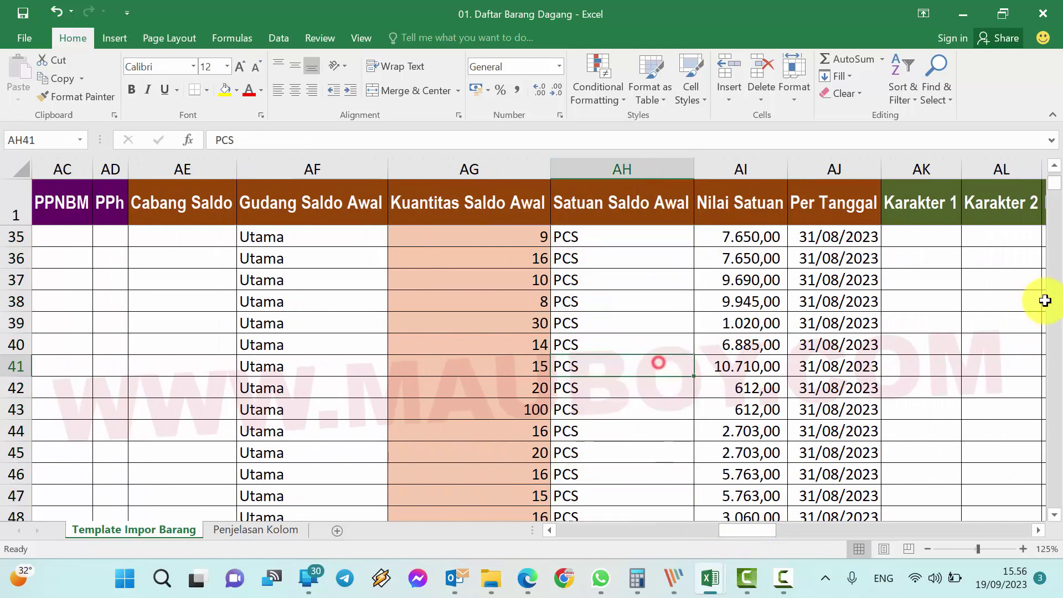
mouse_move(1054, 183)
mouse_down()
mouse_move(1046, 507)
mouse_move(1044, 191)
mouse_up()
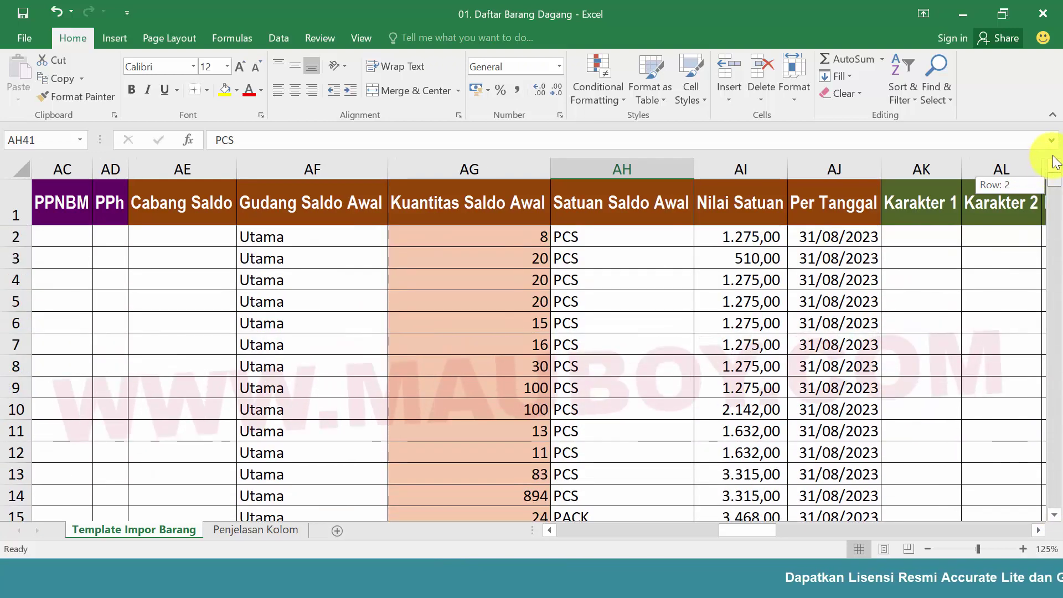
click(617, 324)
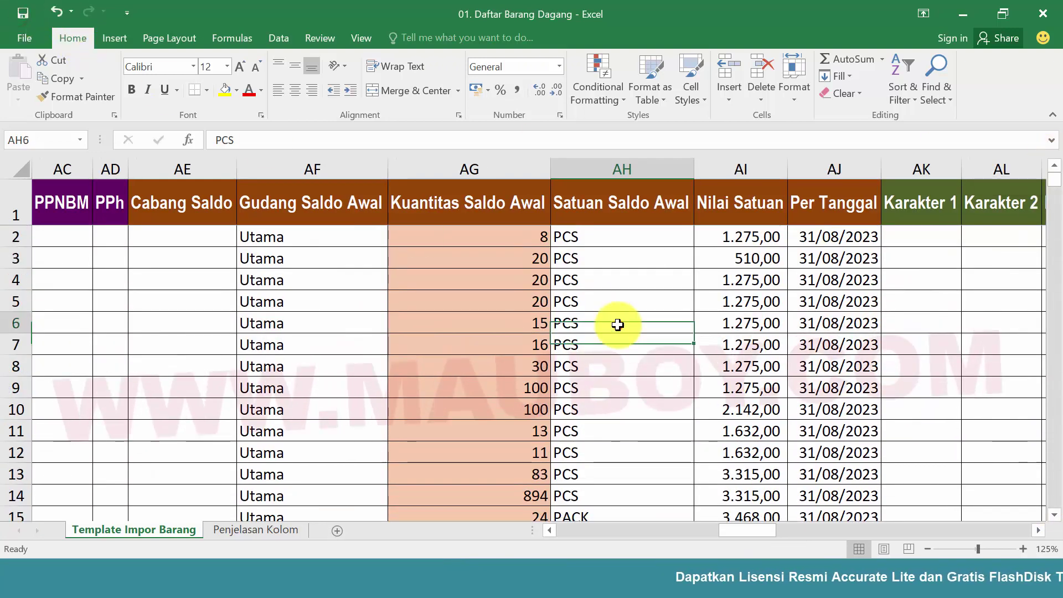
drag(753, 532, 564, 541)
Bring up Accurate Online's Barang & Jasa list
click(437, 341)
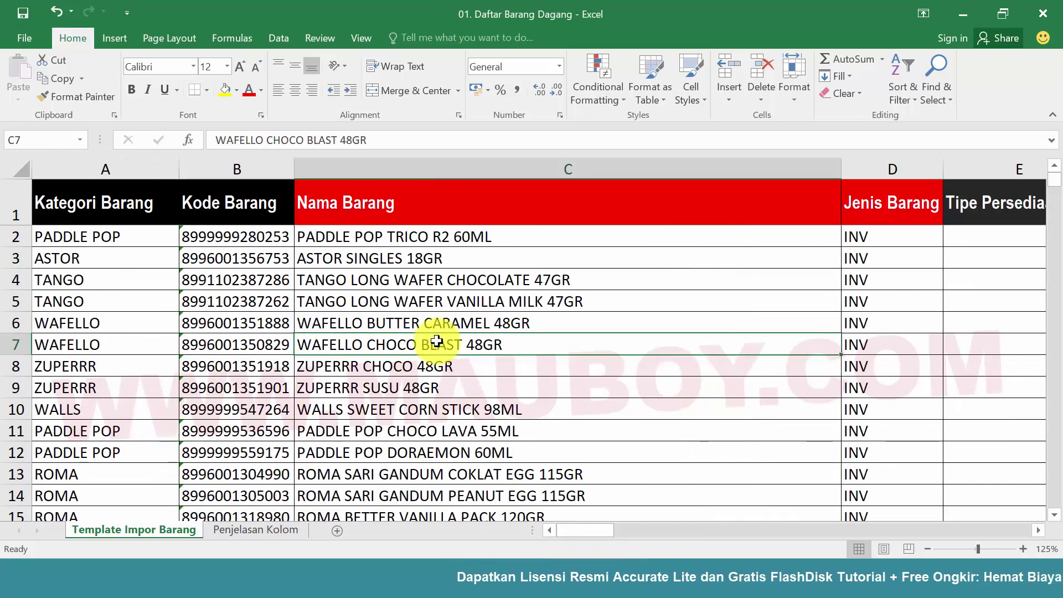
click(145, 578)
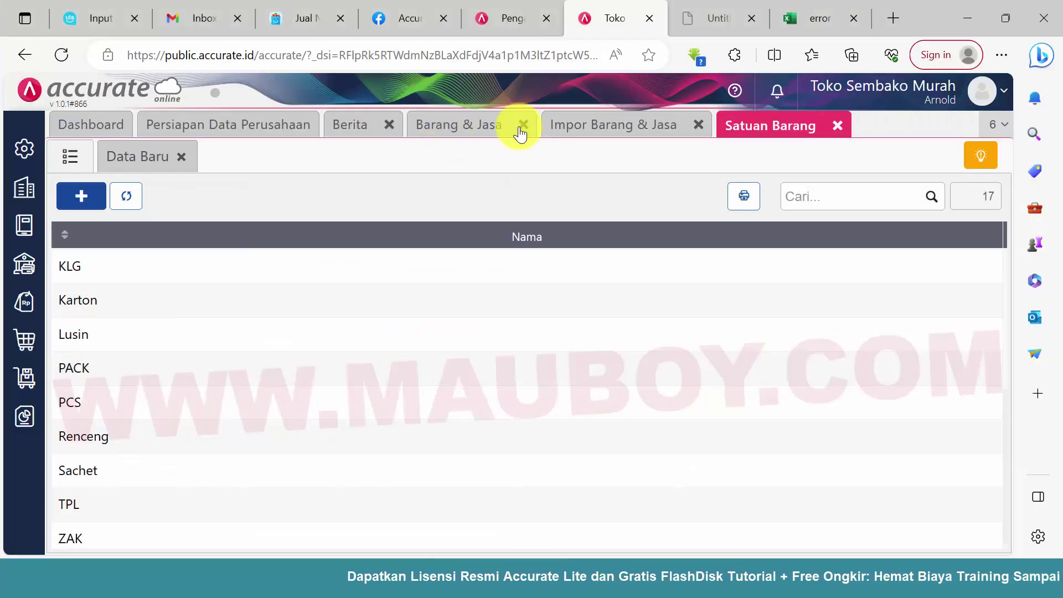
click(487, 124)
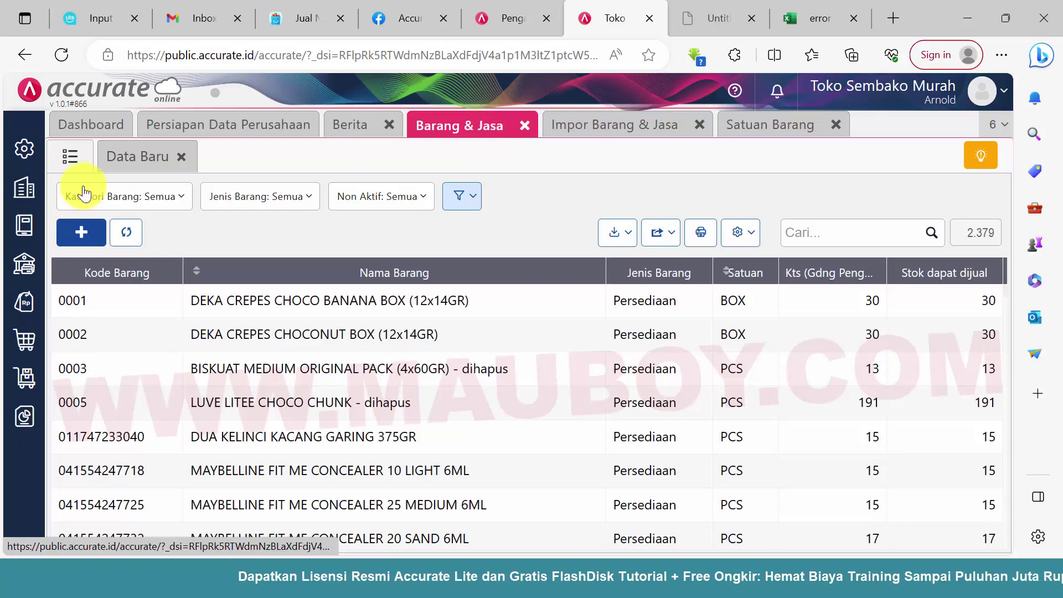
Reload the list, confirm the 2.379 item count, then return to the Daftar Barang Dagang workbook
click(117, 236)
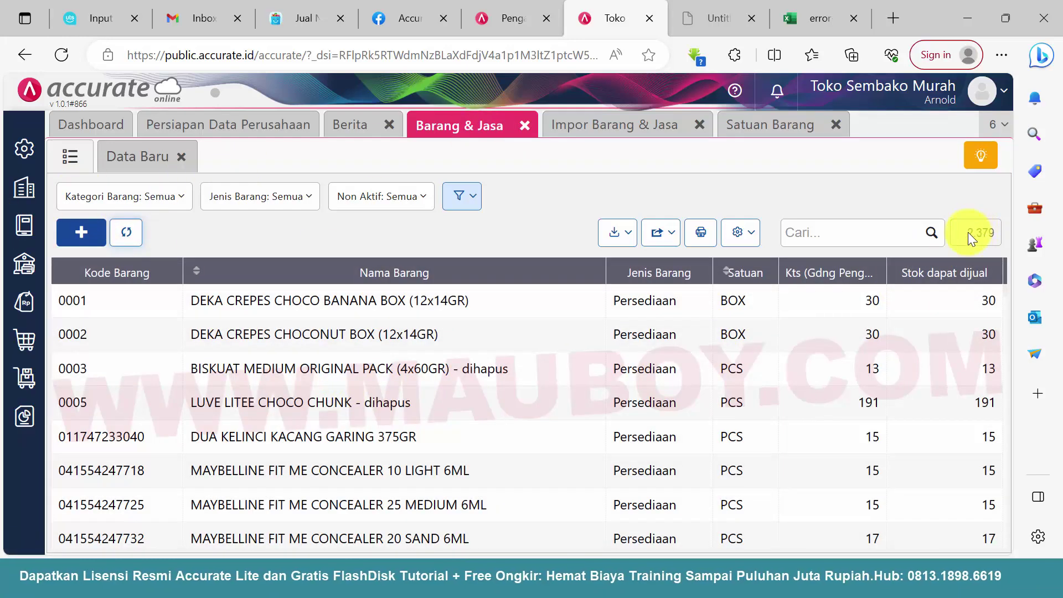
click(981, 233)
drag(982, 234, 992, 234)
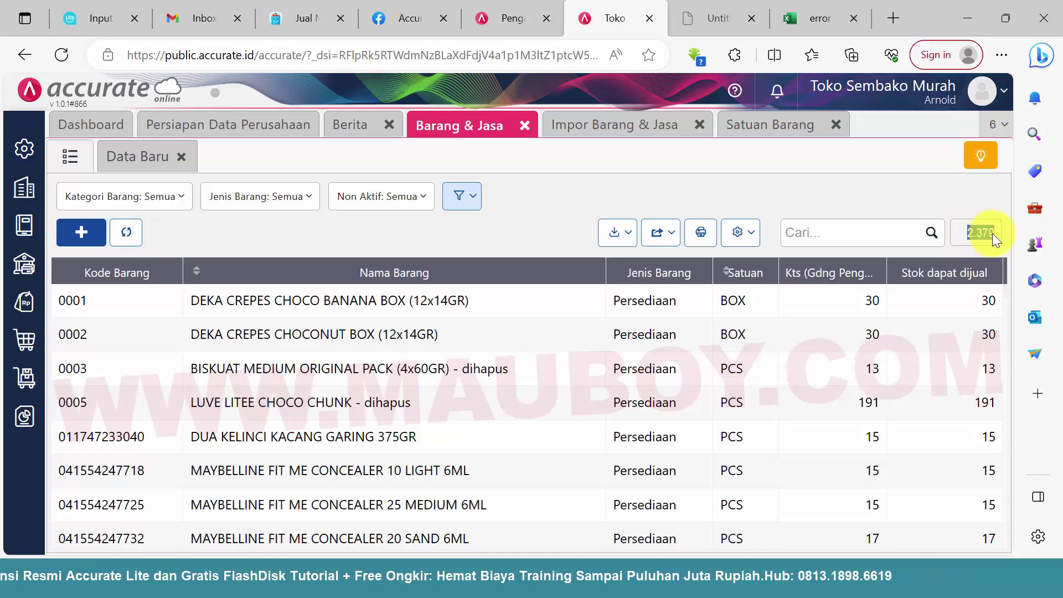
click(530, 234)
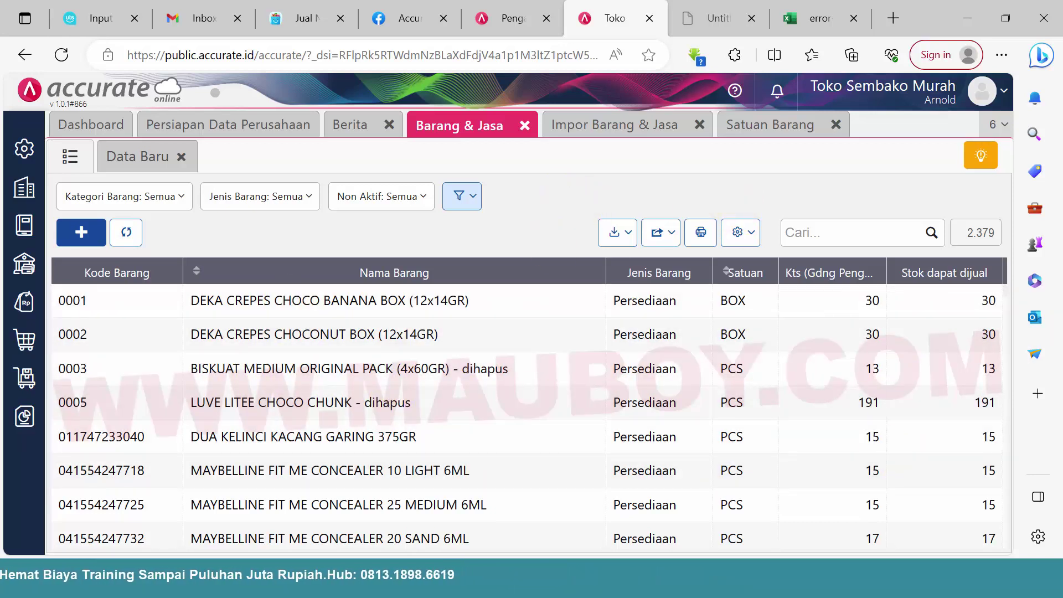
mouse_move(711, 581)
click(648, 498)
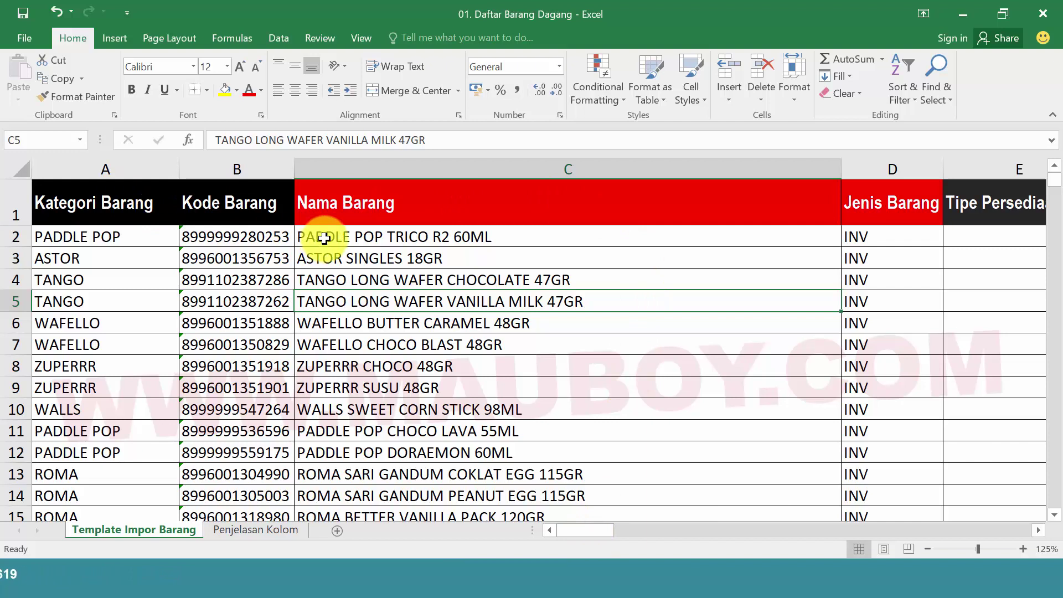
Search the item template for ctn and lsn; neither is found
key(ctrl+f)
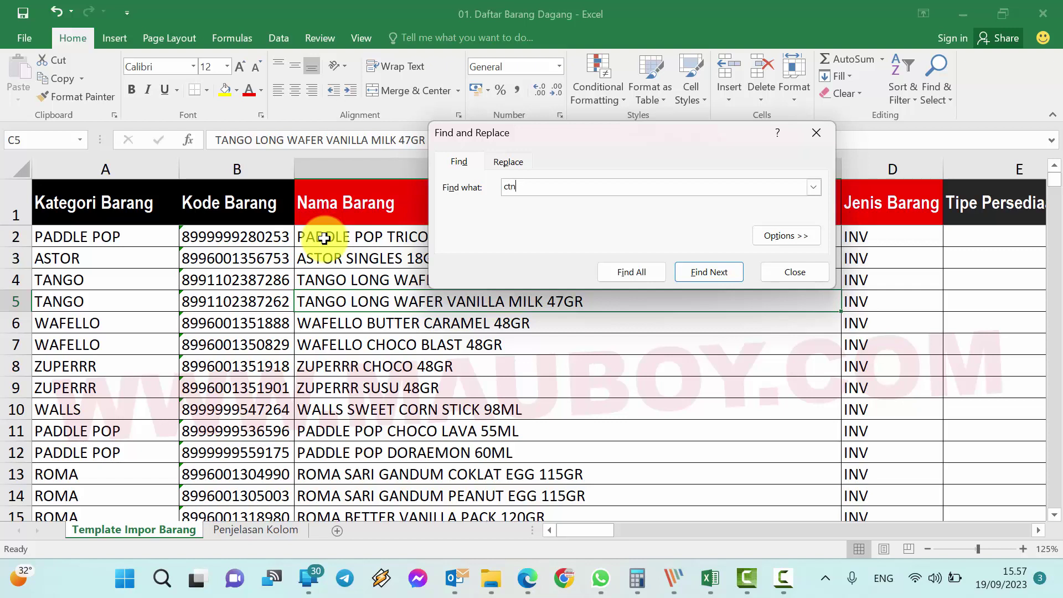
click(707, 272)
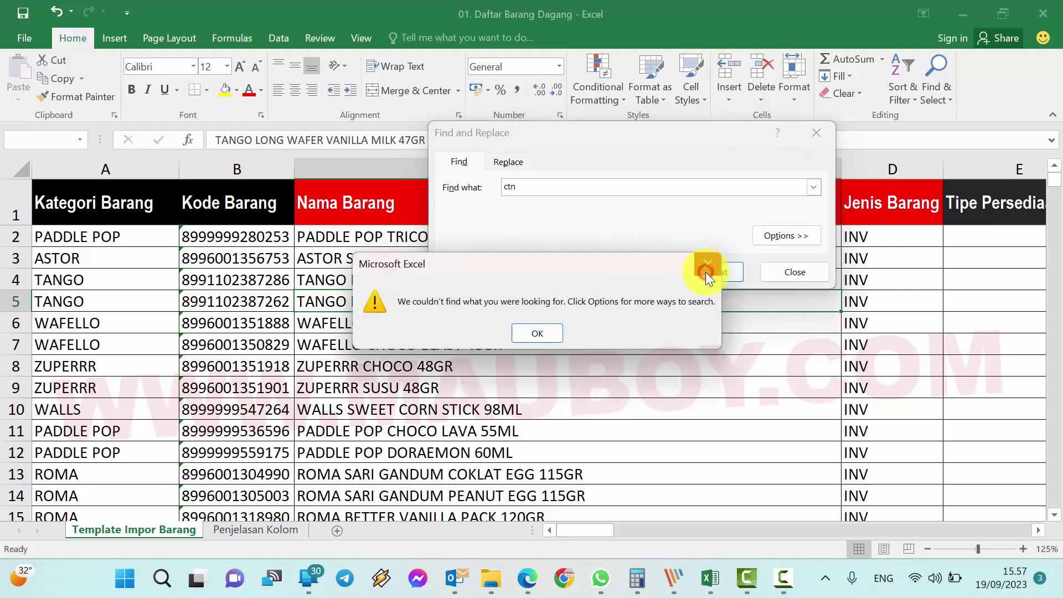
click(526, 334)
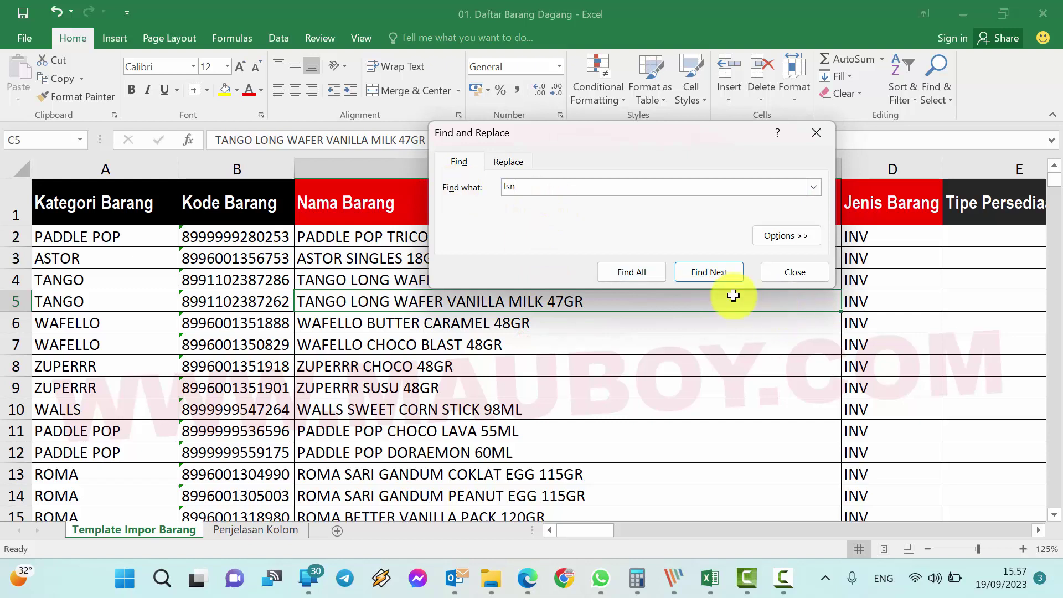
click(715, 276)
click(534, 332)
Search for rtg as well, confirm it's absent, and close the search
drag(528, 189, 454, 187)
text(rtg)
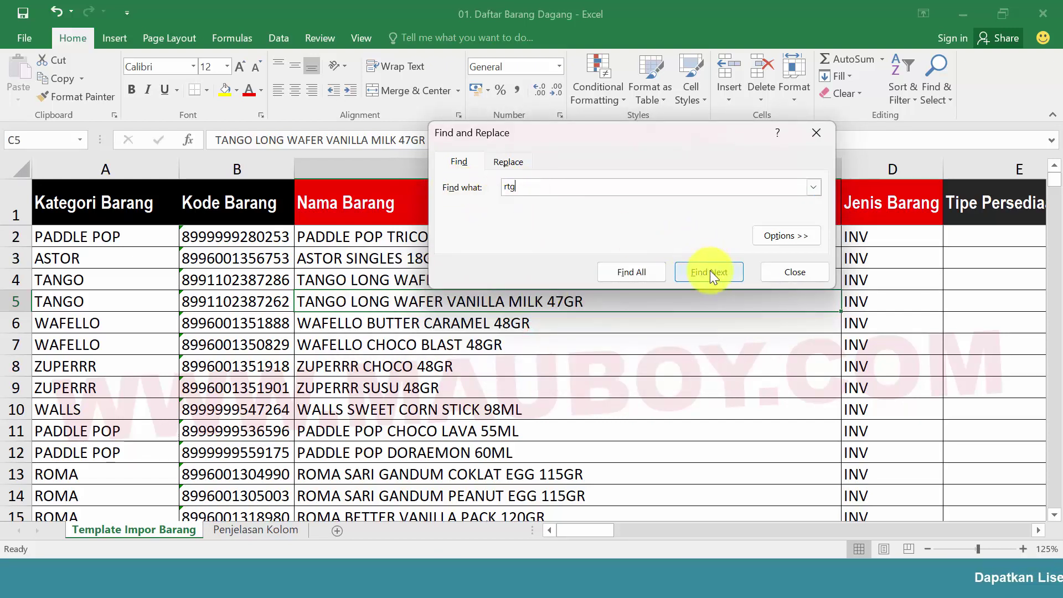
click(711, 272)
click(537, 333)
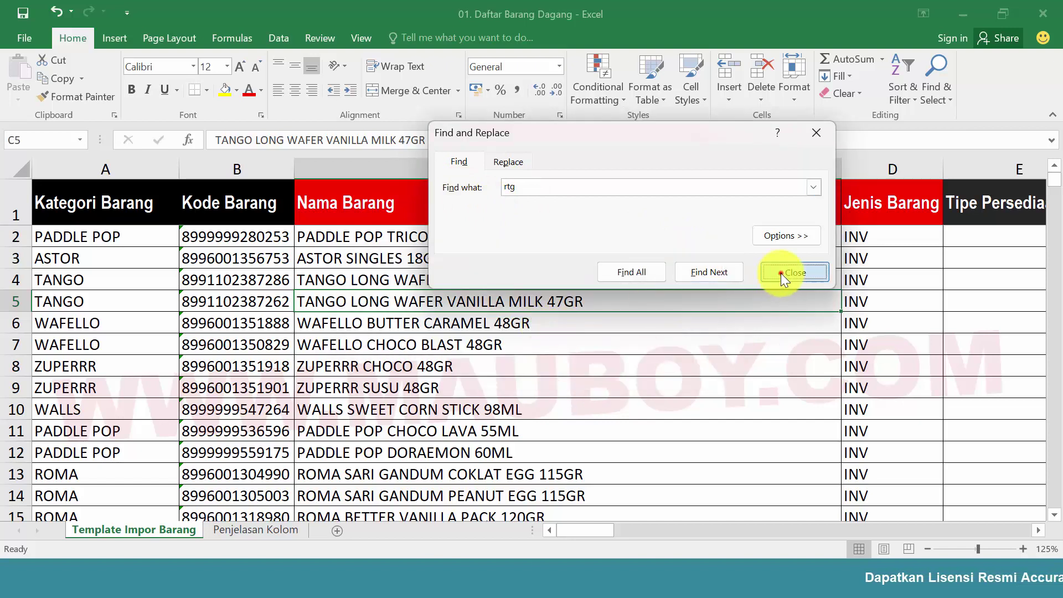
click(780, 273)
click(618, 305)
Save the item template workbook and switch to the error-import workbook
click(428, 213)
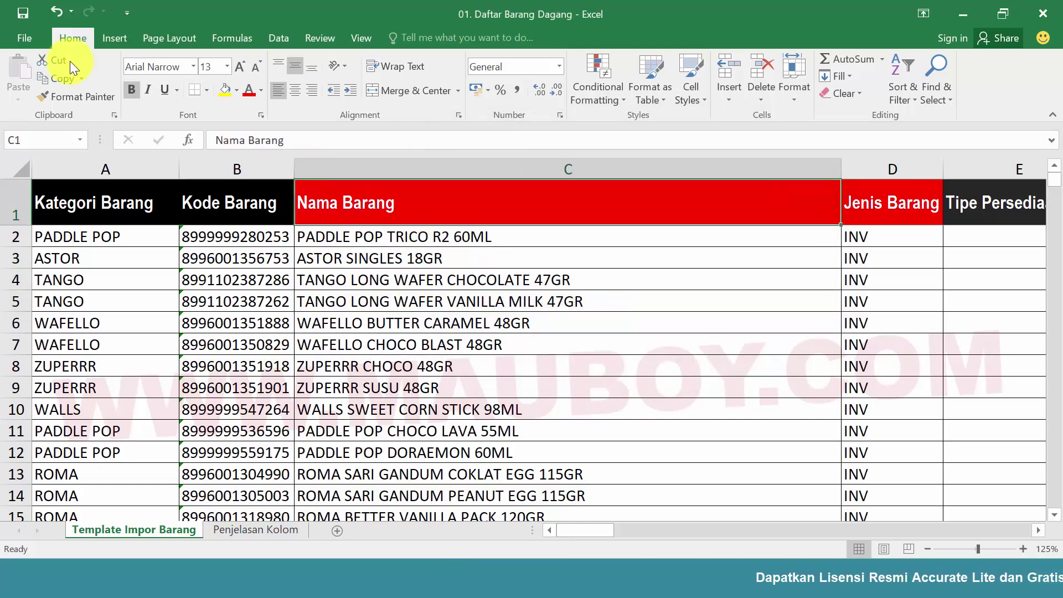
click(28, 16)
click(710, 578)
click(799, 517)
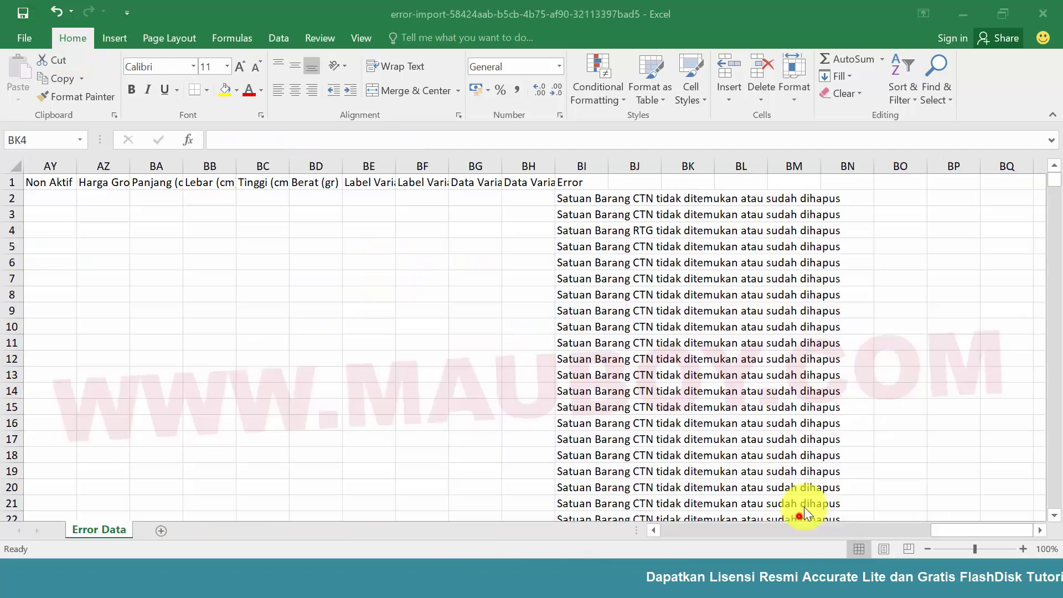
Scroll down the Error Data sheet reading the CTN, RTG and LSN unit errors
scroll(724, 315, down, 20)
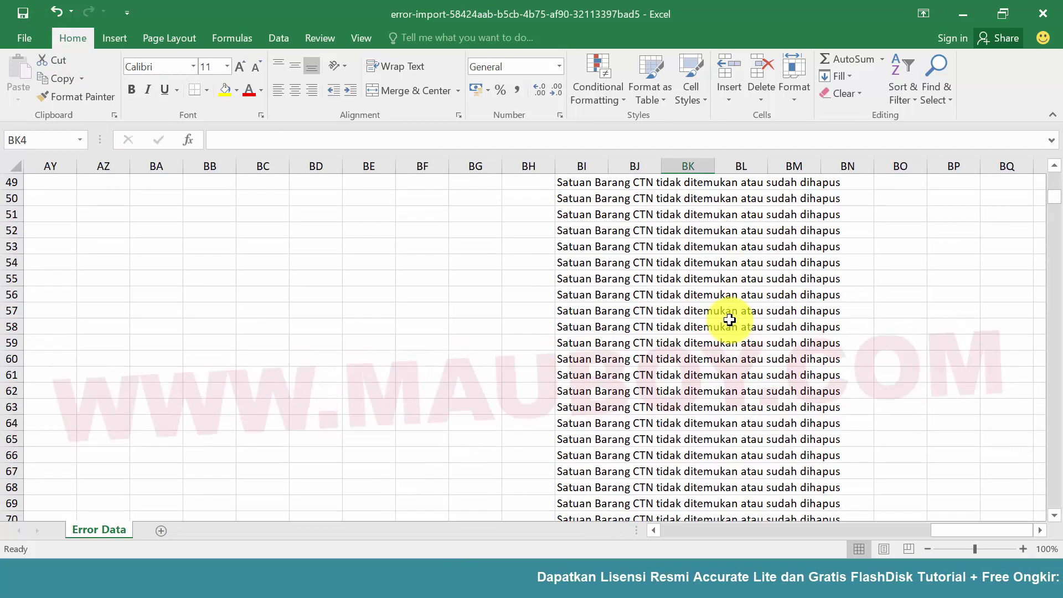
scroll(729, 318, down, 6)
scroll(726, 316, up, 6)
scroll(736, 333, down, 7)
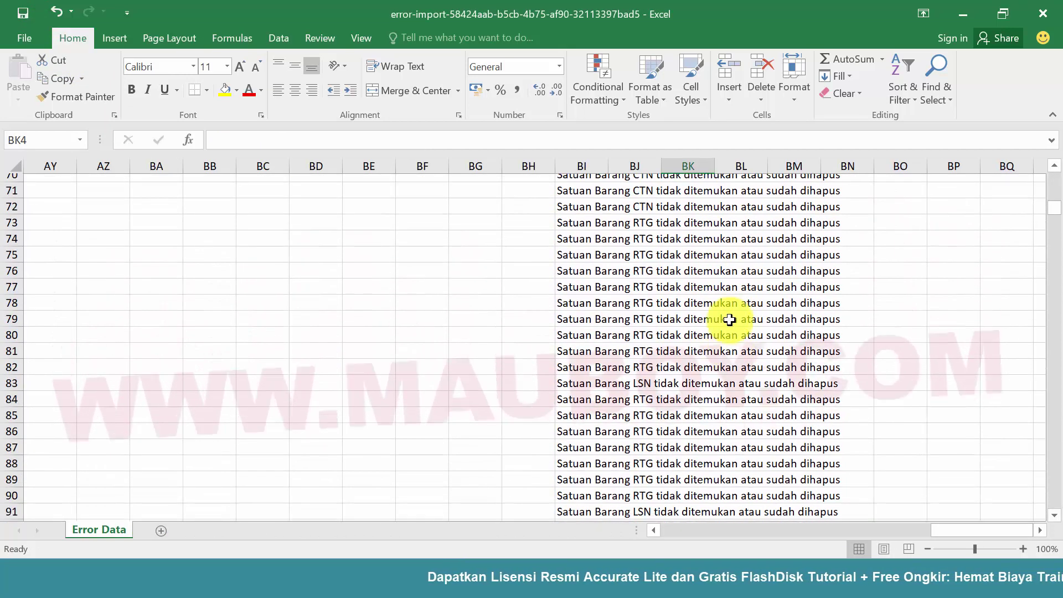
scroll(758, 369, down, 20)
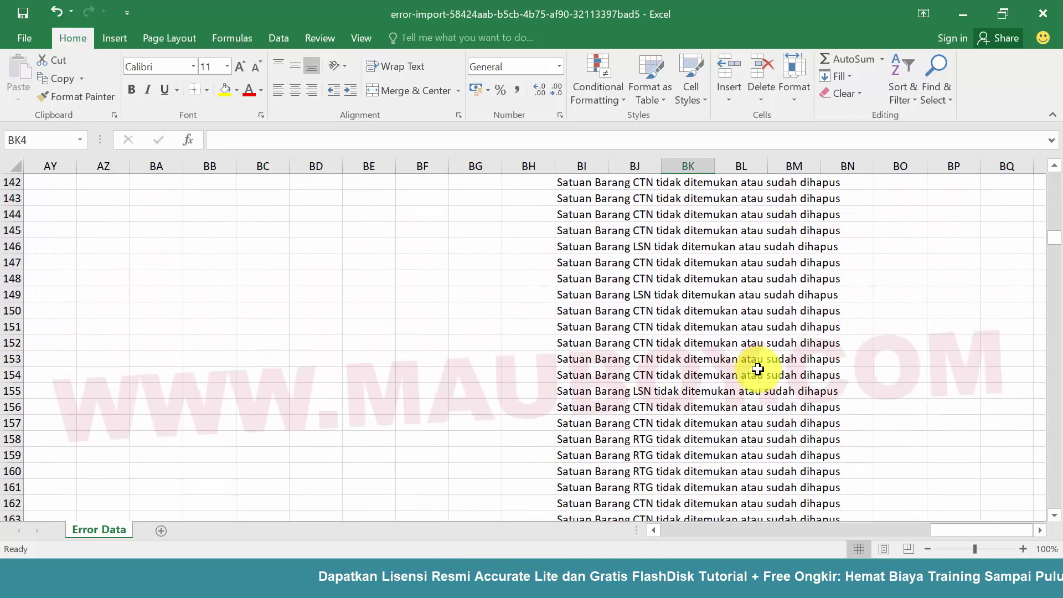
scroll(757, 370, down, 10)
scroll(757, 369, down, 11)
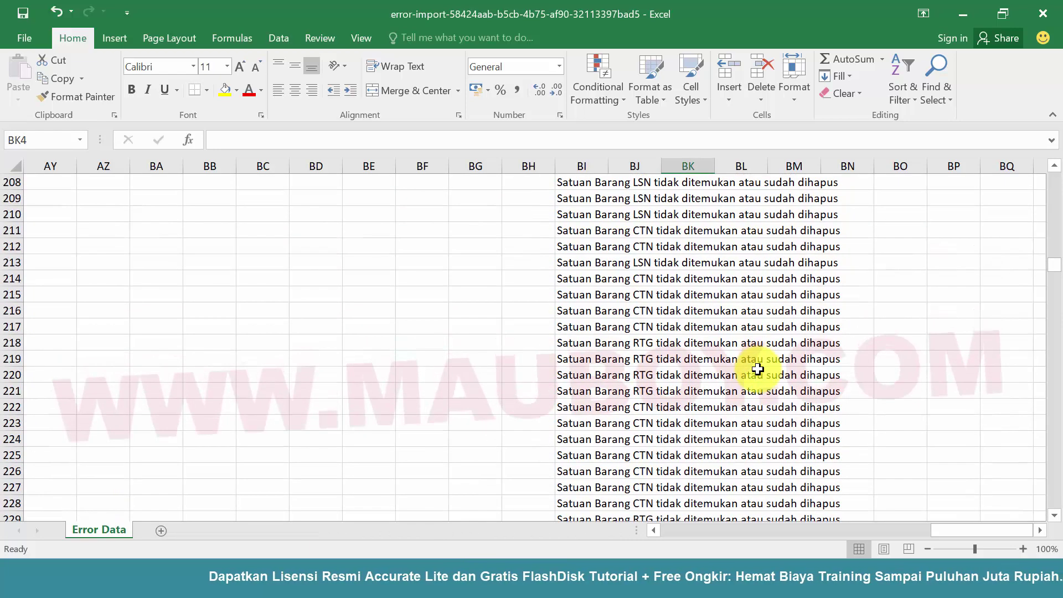
scroll(757, 369, down, 13)
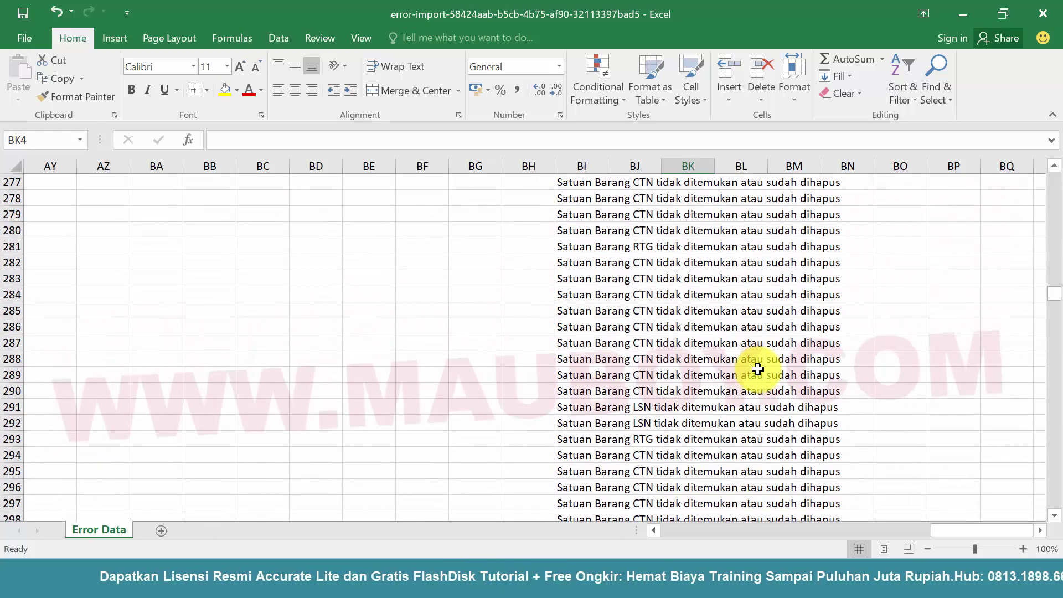
scroll(757, 370, down, 18)
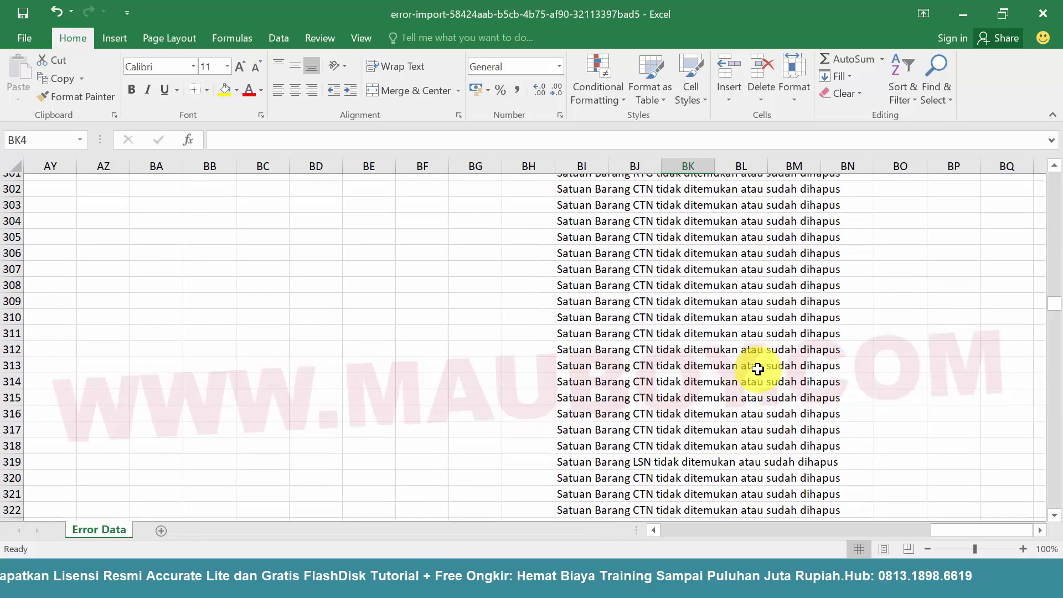
scroll(758, 369, down, 5)
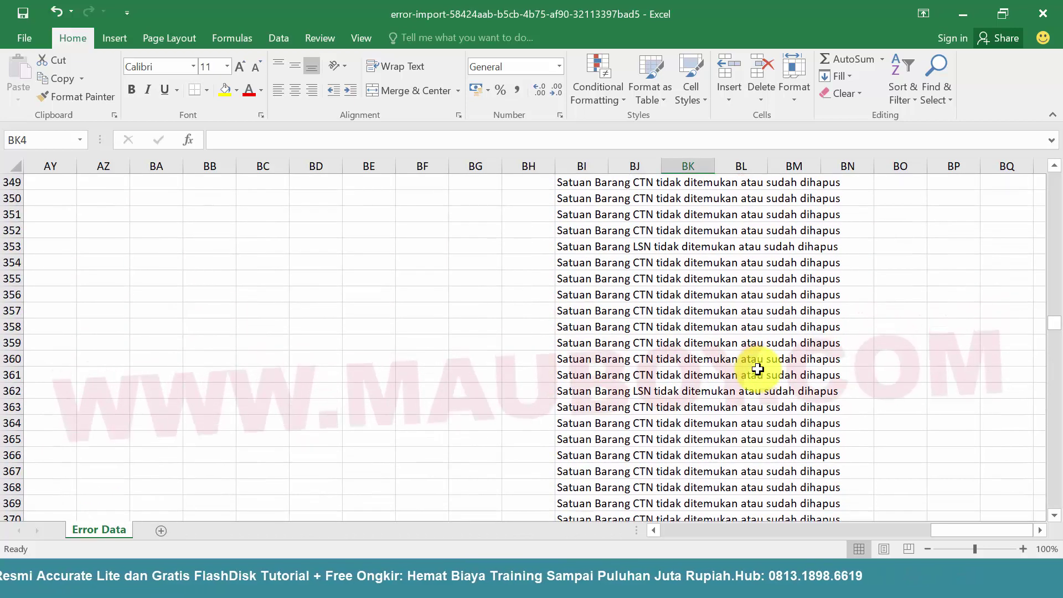
scroll(758, 370, down, 13)
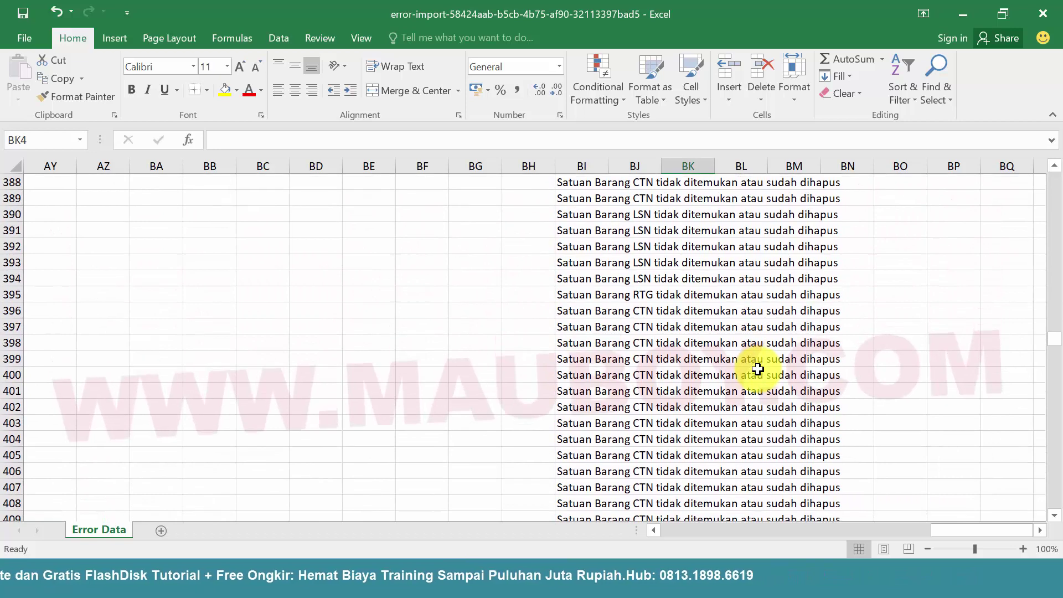
scroll(757, 369, down, 20)
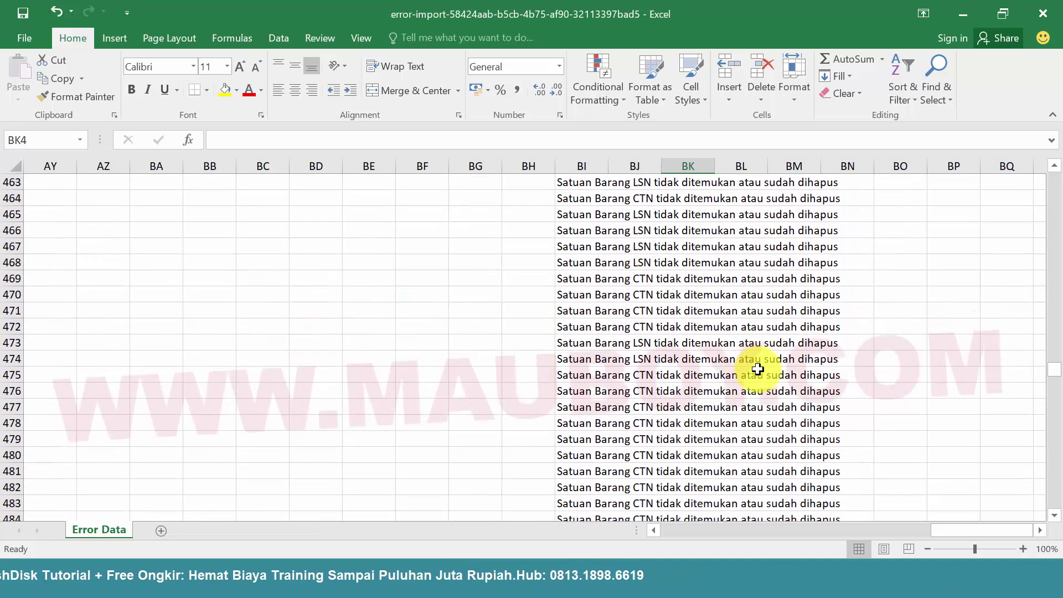
scroll(757, 369, down, 14)
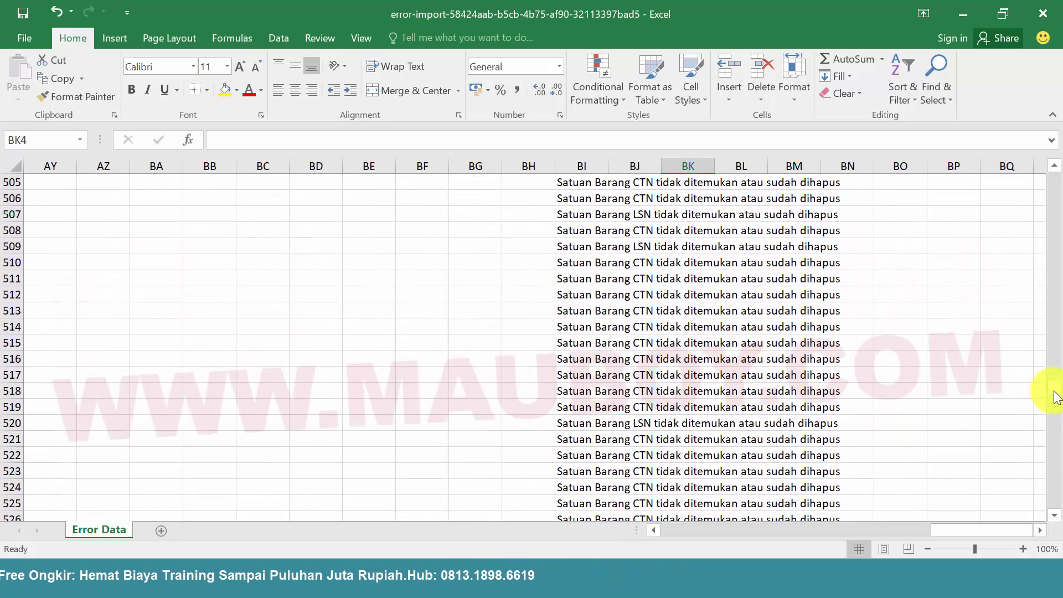
Reach row 801, close the error workbook, and select cell C5 in the item workbook
drag(1056, 396, 1049, 503)
click(793, 433)
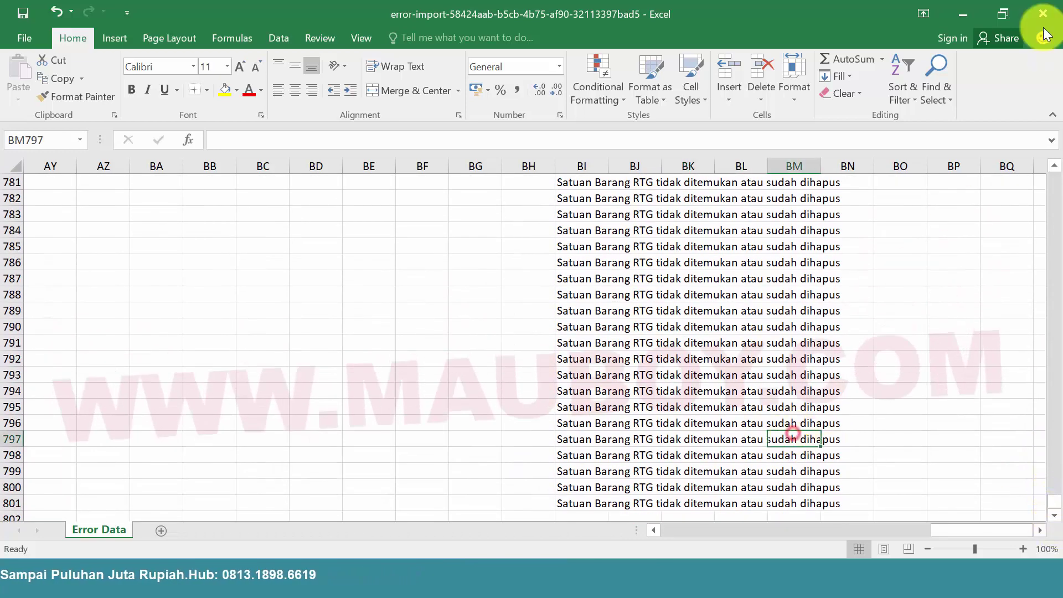
click(971, 19)
click(637, 307)
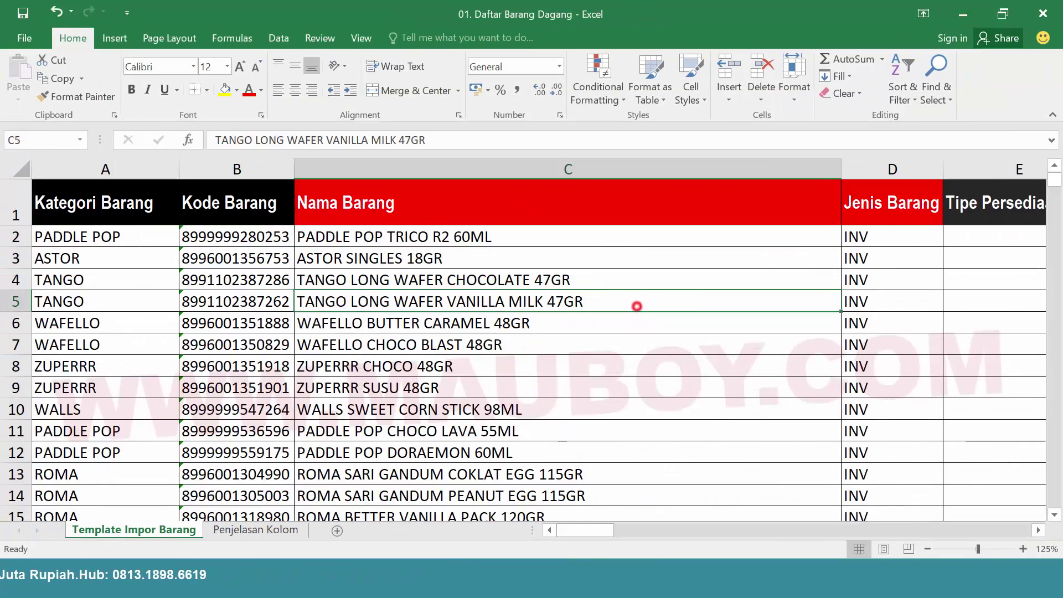
Switch to Accurate Online, refresh the item list, and open Impor Data > Impor dari Excel
click(25, 17)
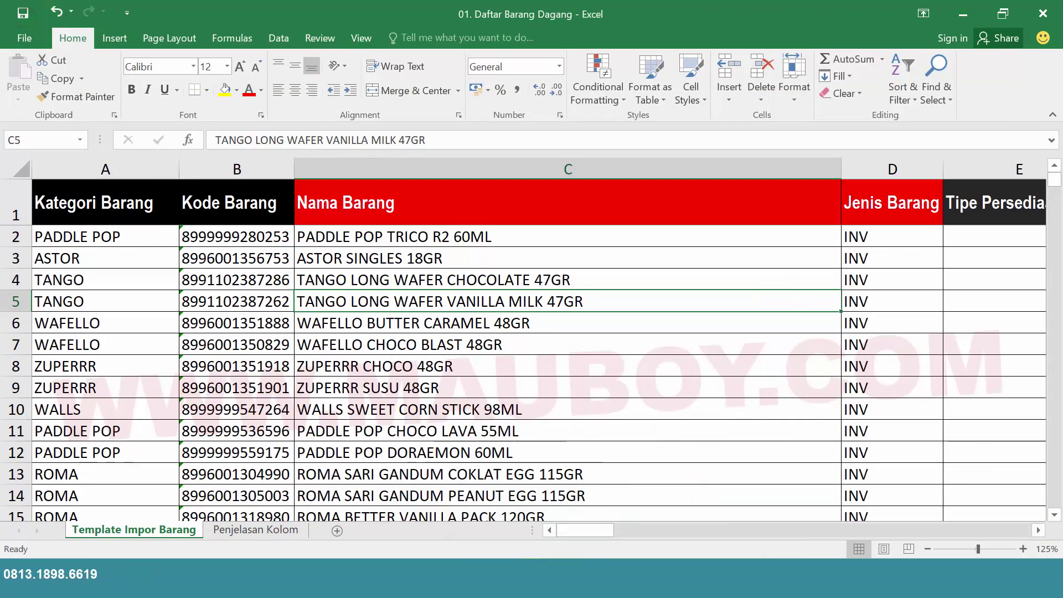
click(454, 578)
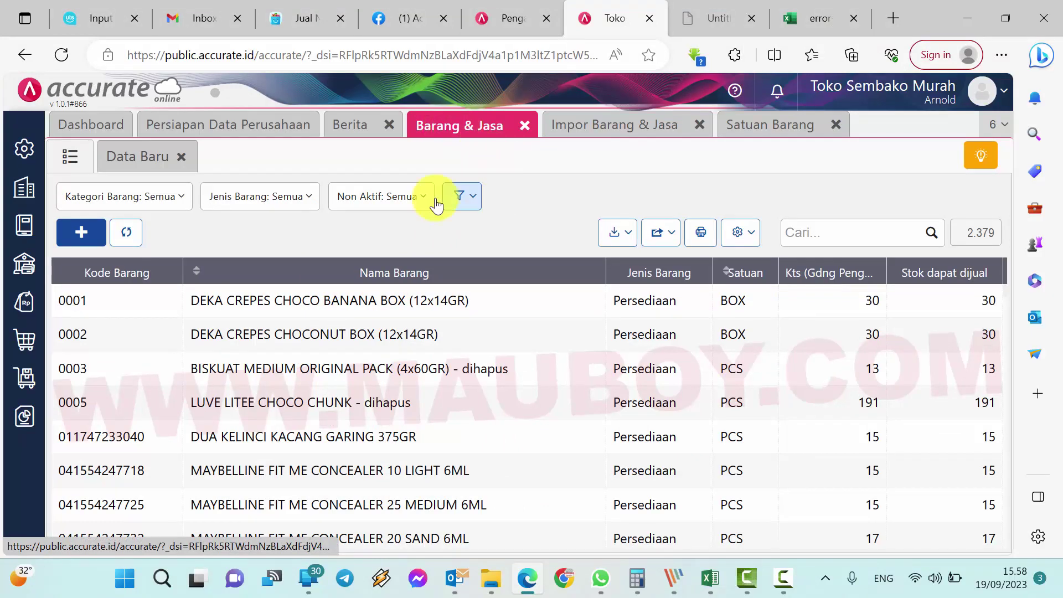
click(127, 231)
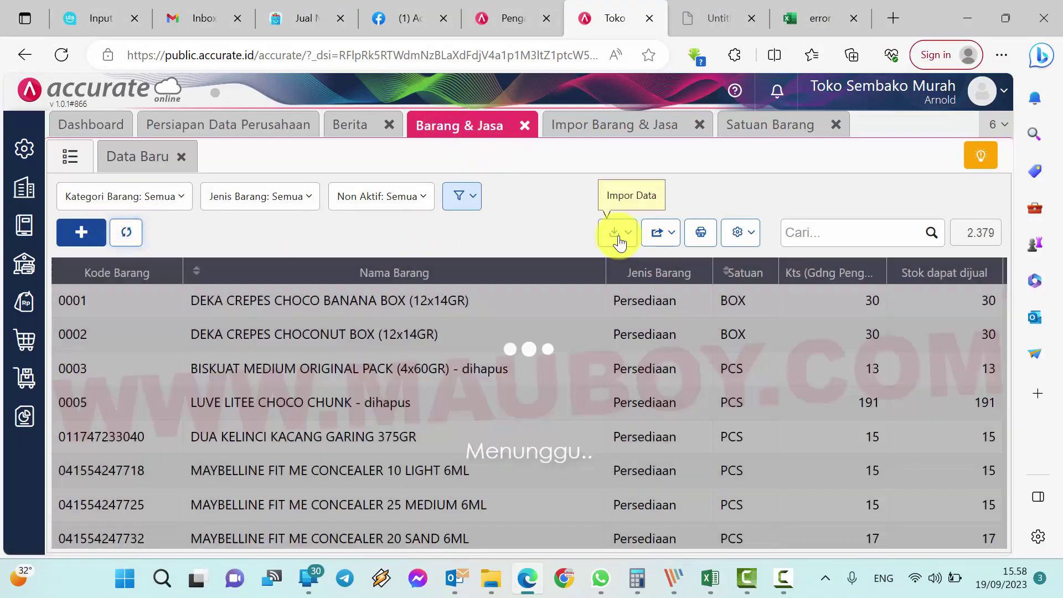
click(618, 235)
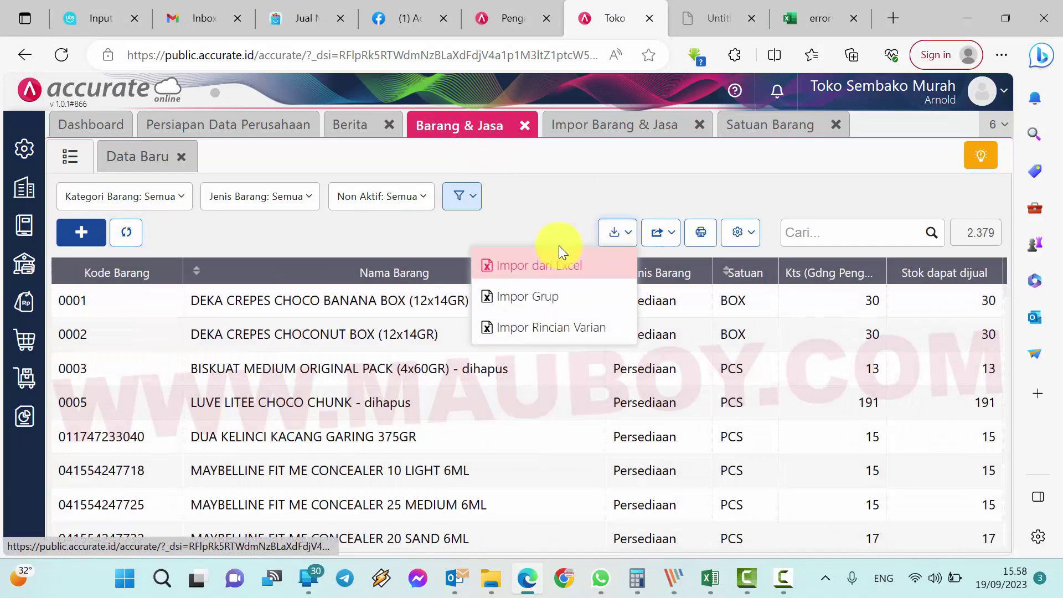
click(578, 268)
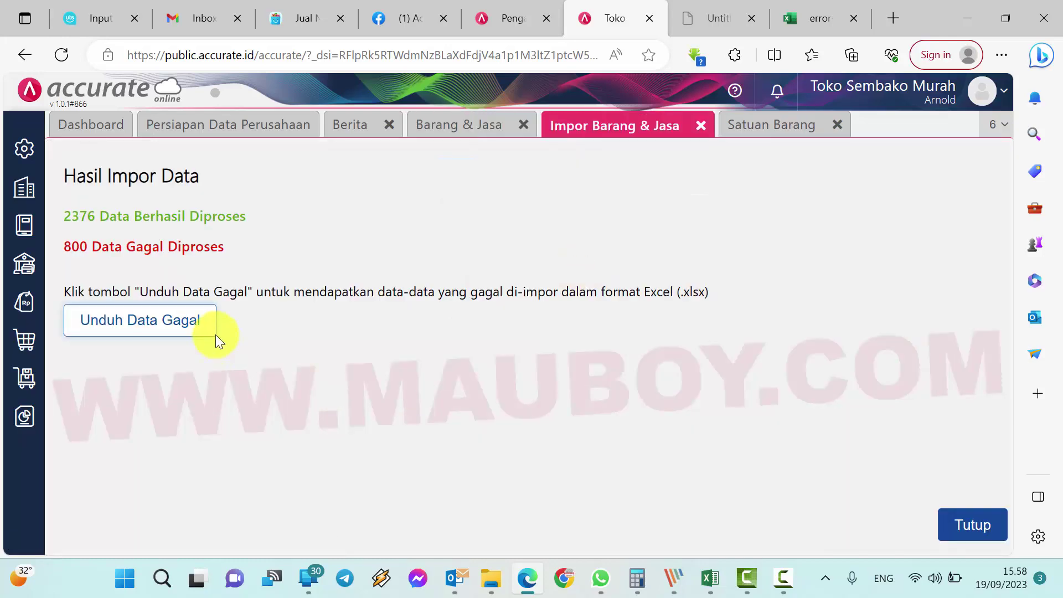
Close the old import results, refresh again, and start a fresh Impor dari Excel
click(966, 525)
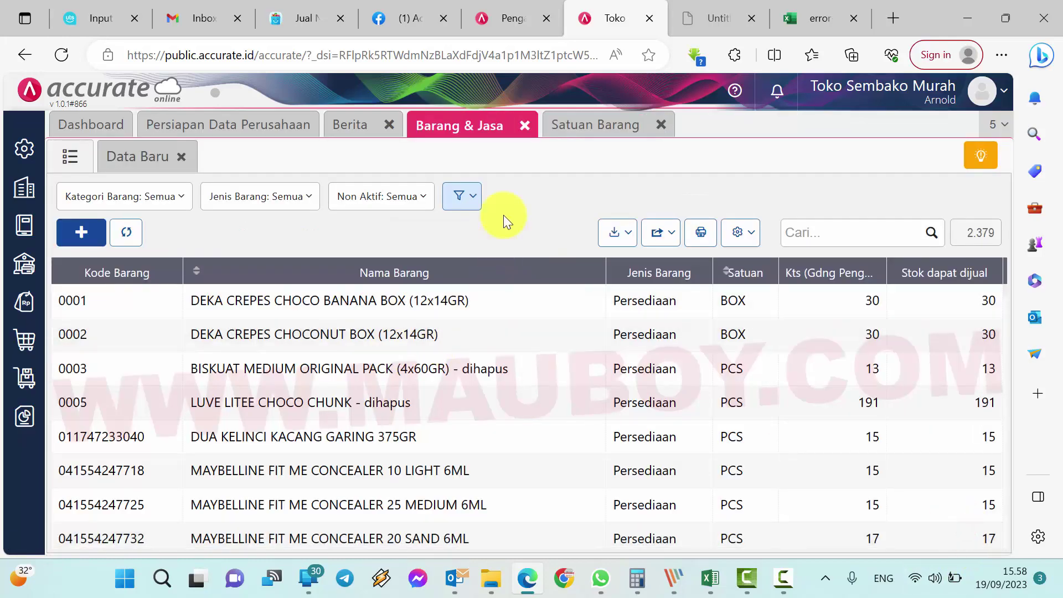
click(133, 237)
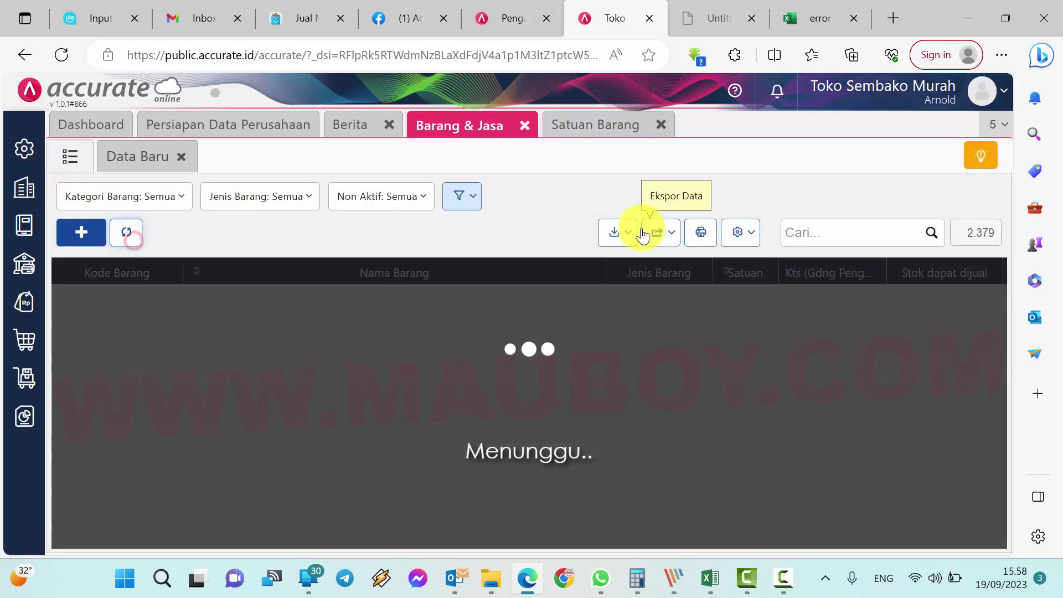
click(617, 238)
click(569, 269)
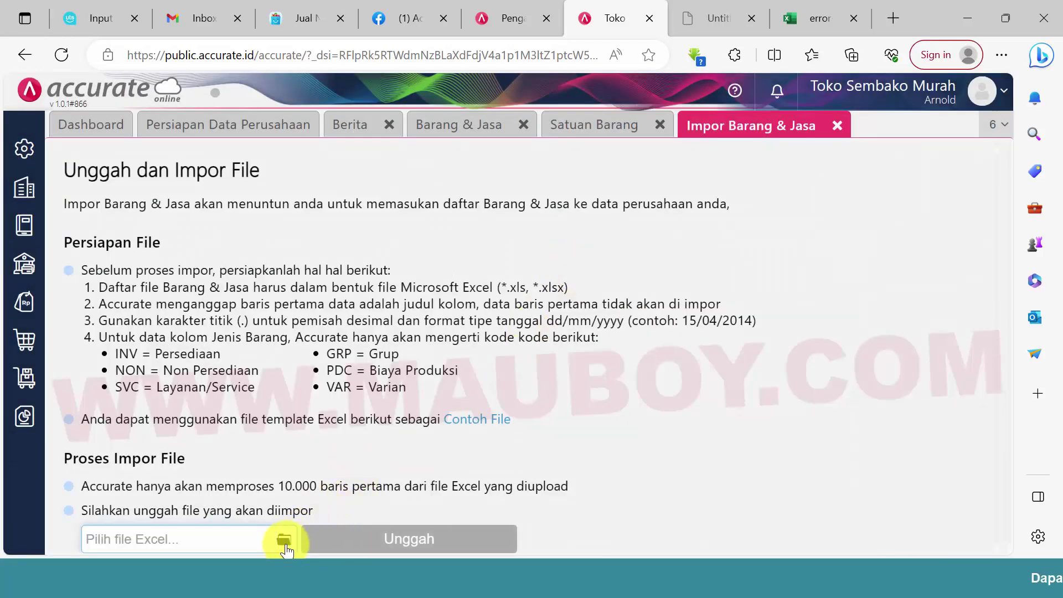
Upload the 01. Daftar Barang Dagang.xlsx workbook for import
click(284, 540)
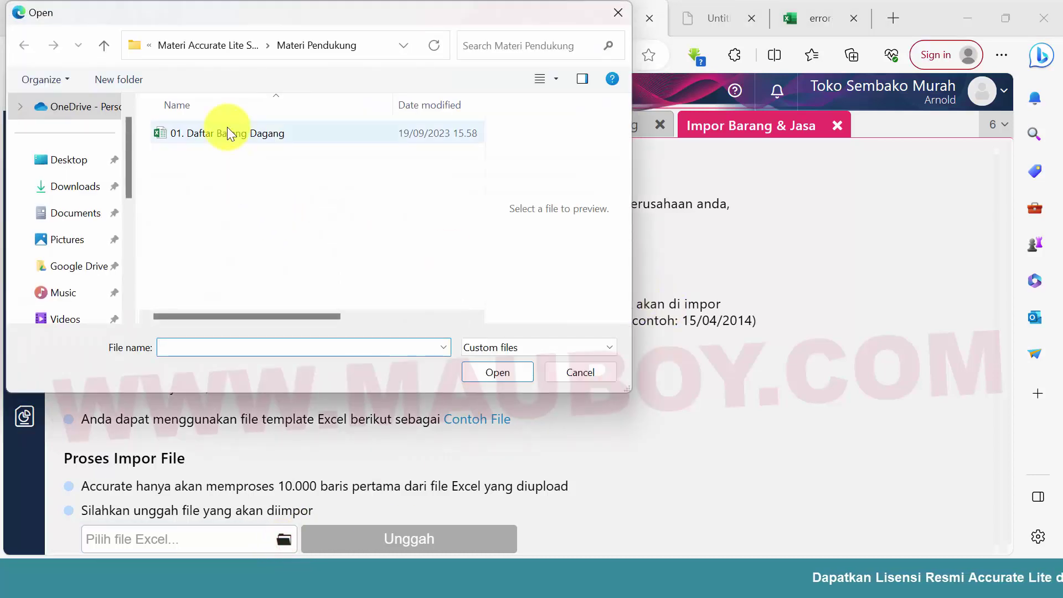
click(227, 131)
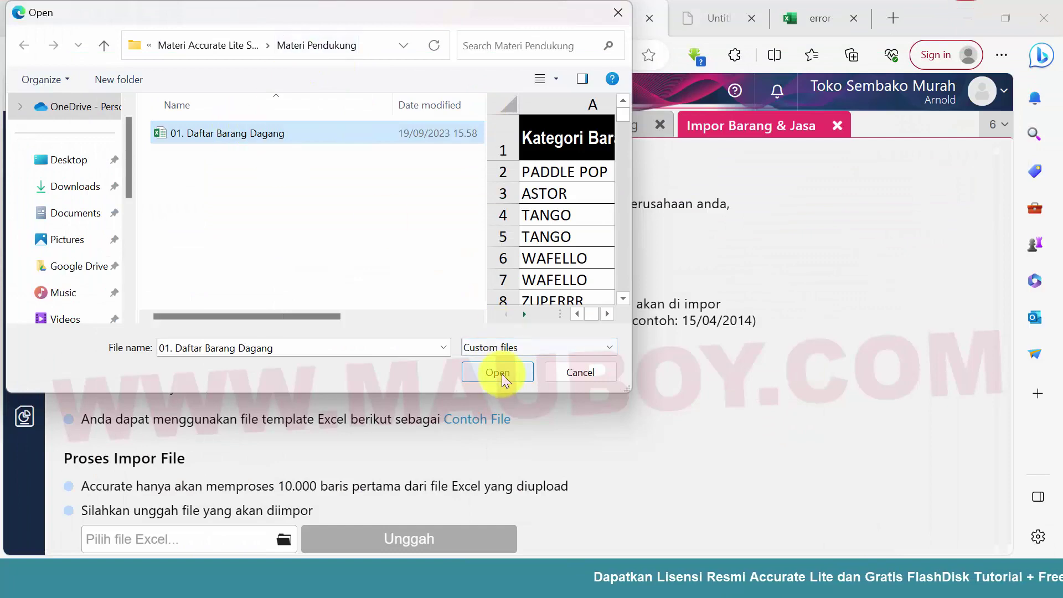
click(501, 374)
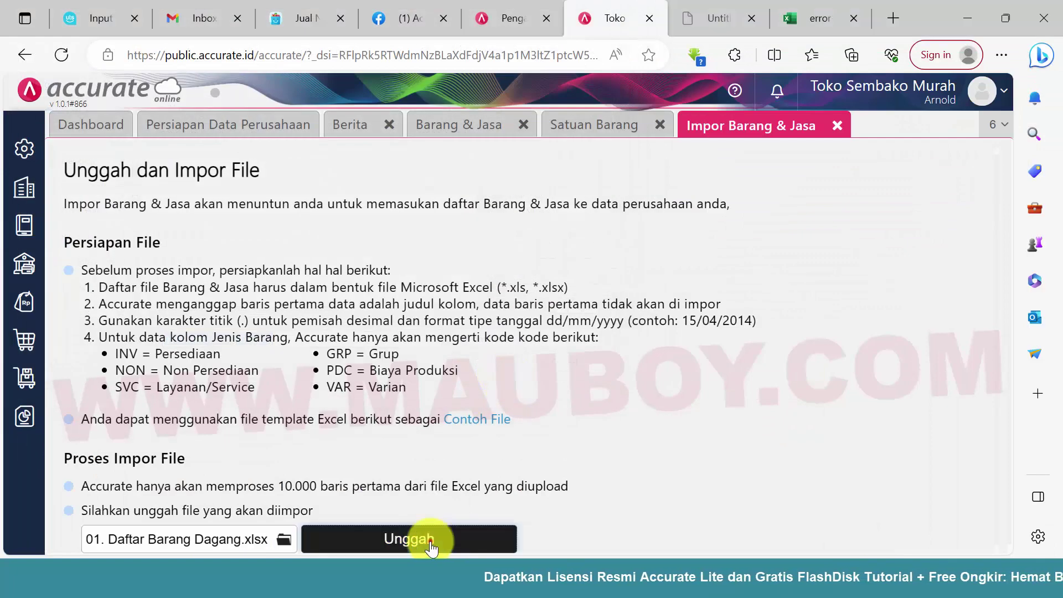
click(430, 543)
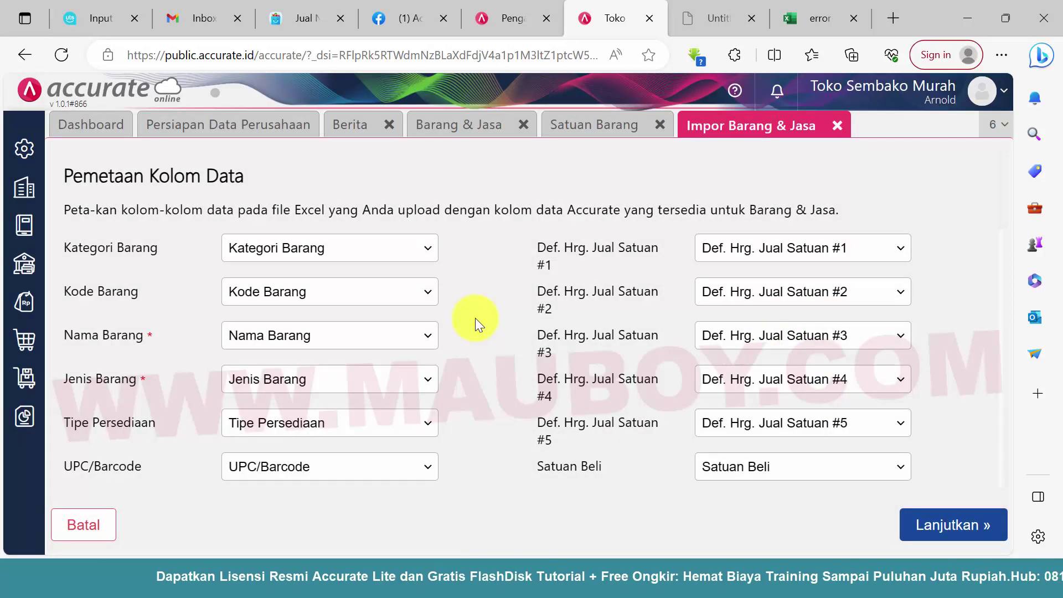
Check the Pemetaan Kolom Data mappings, re-mapping Kategori Barang to its column, and continue to the preview
scroll(475, 318, down, 3)
scroll(475, 317, down, 10)
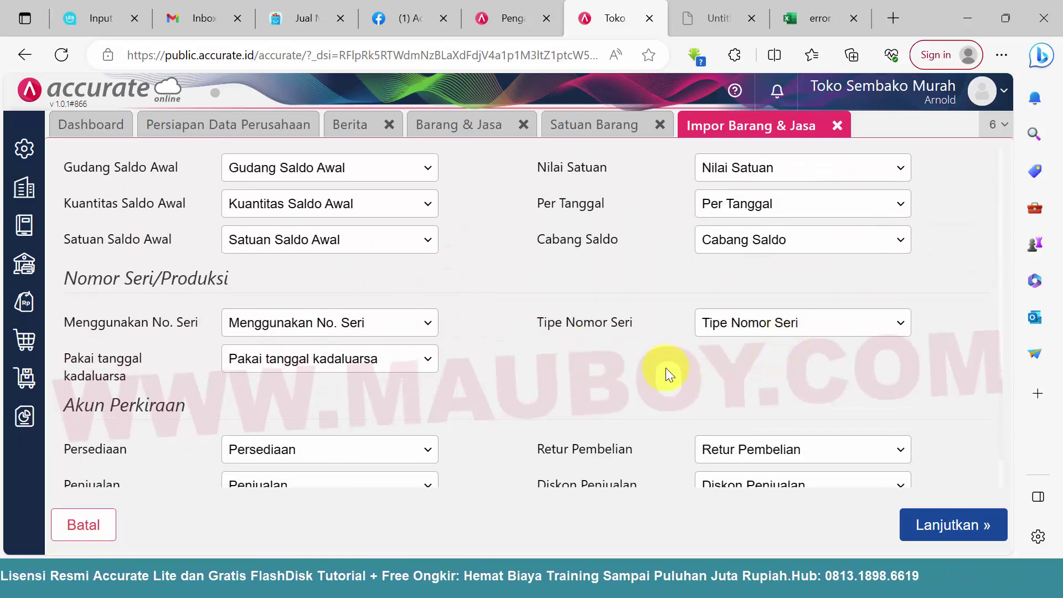
scroll(666, 370, down, 2)
scroll(574, 365, up, 15)
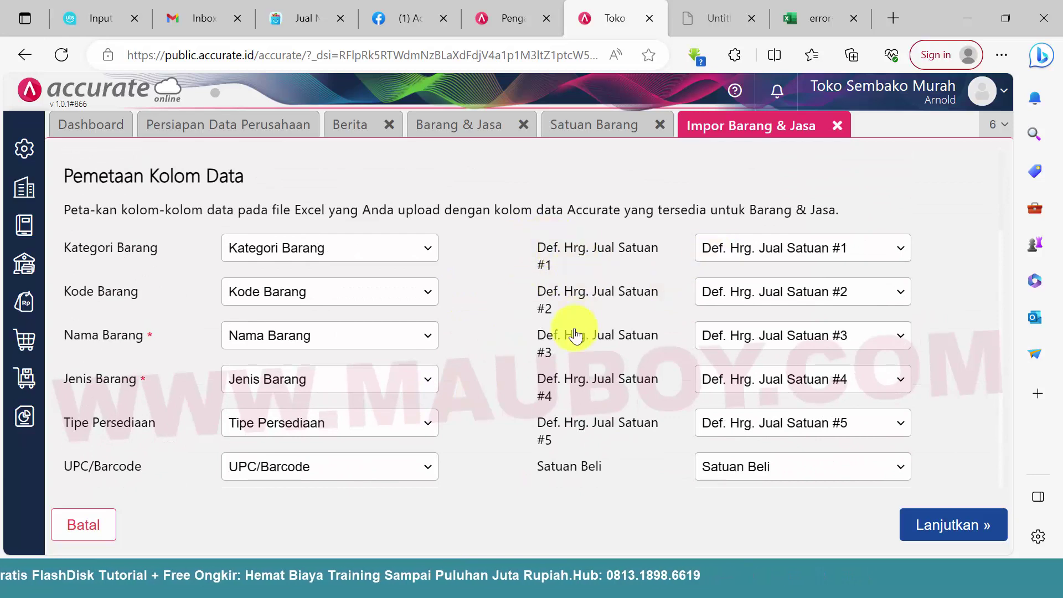
click(380, 252)
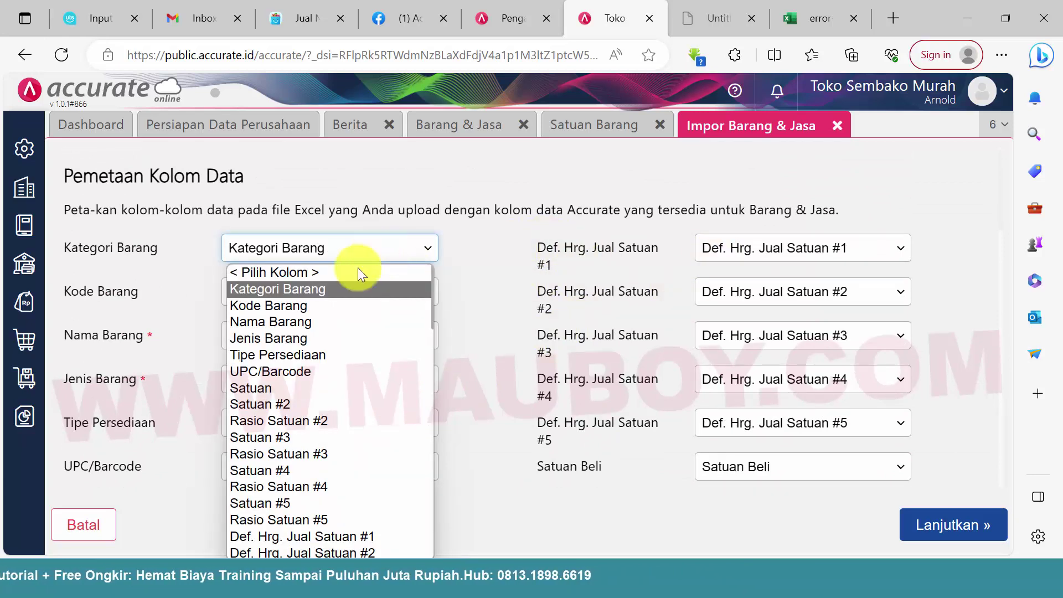
click(313, 275)
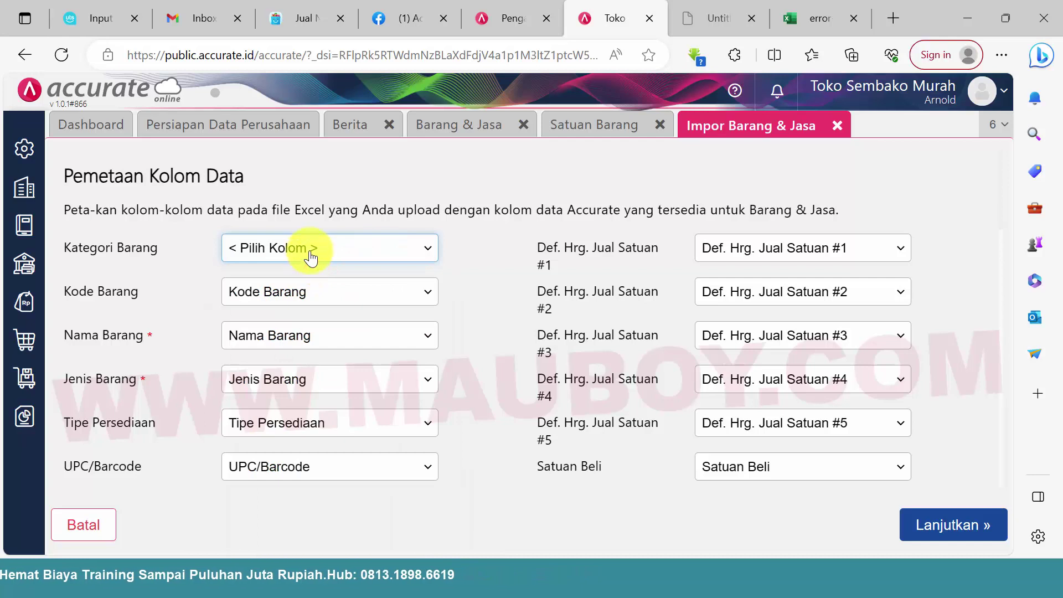
click(279, 258)
click(286, 284)
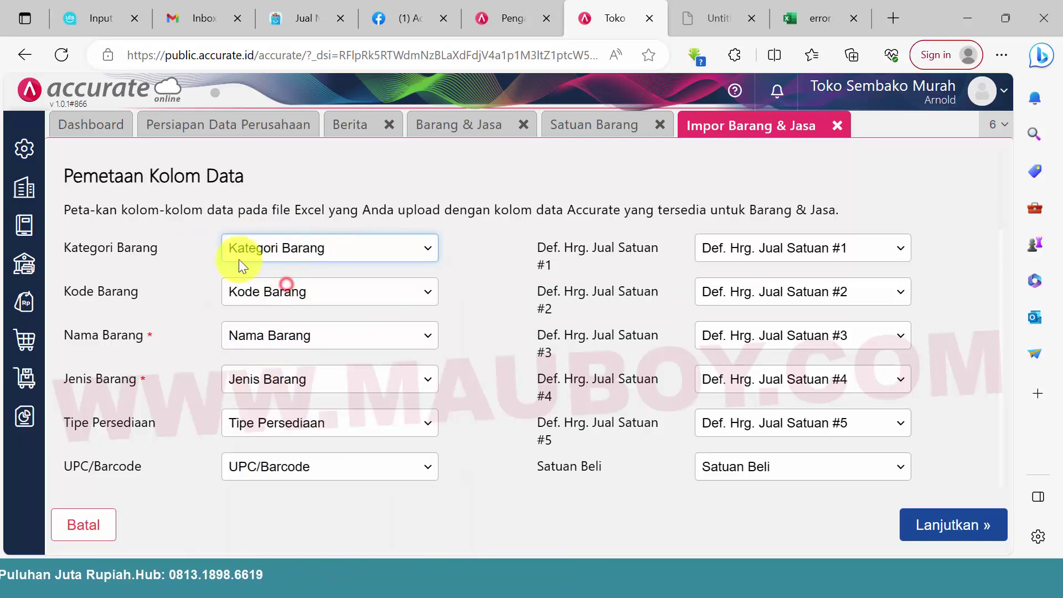
drag(158, 249, 71, 248)
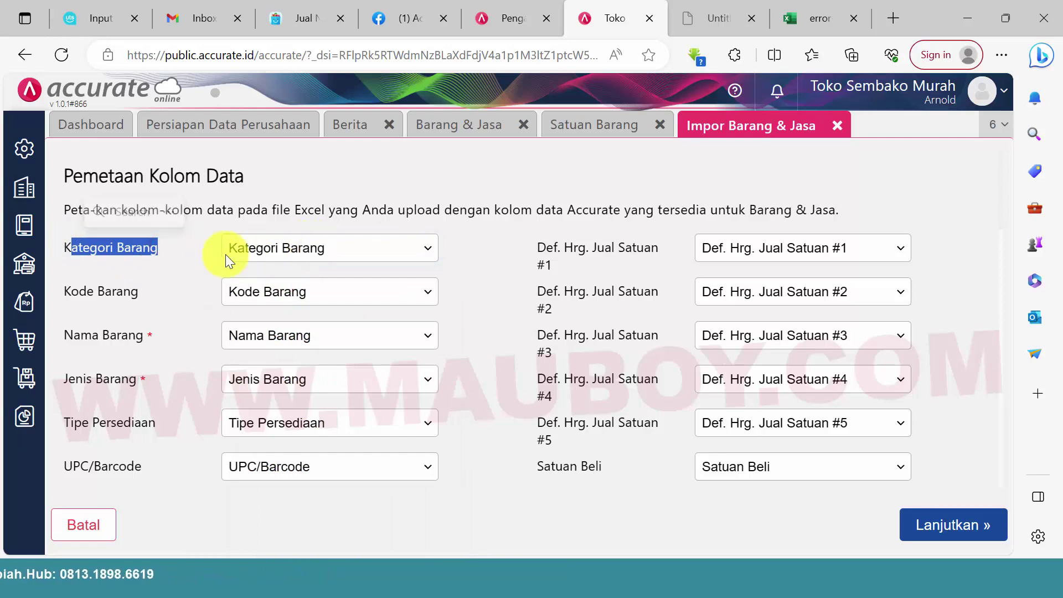
drag(149, 292, 70, 293)
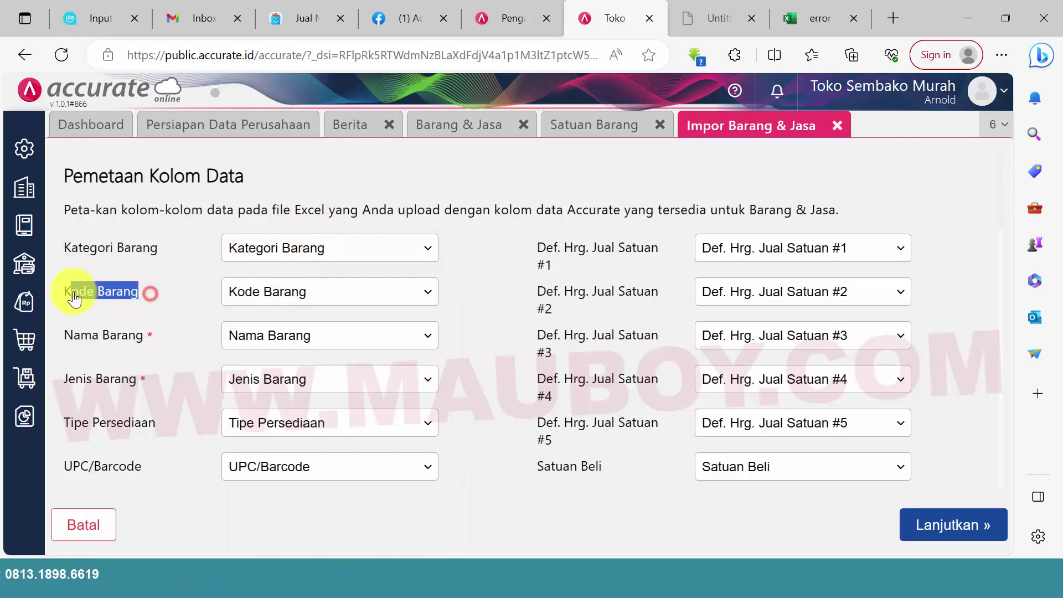
click(504, 301)
scroll(583, 368, down, 20)
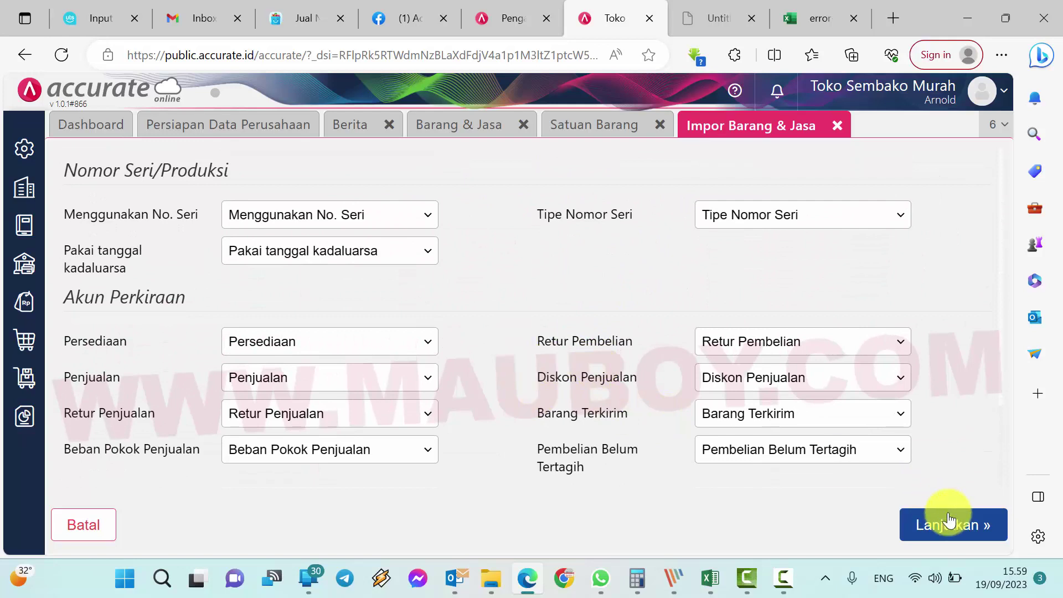
click(953, 533)
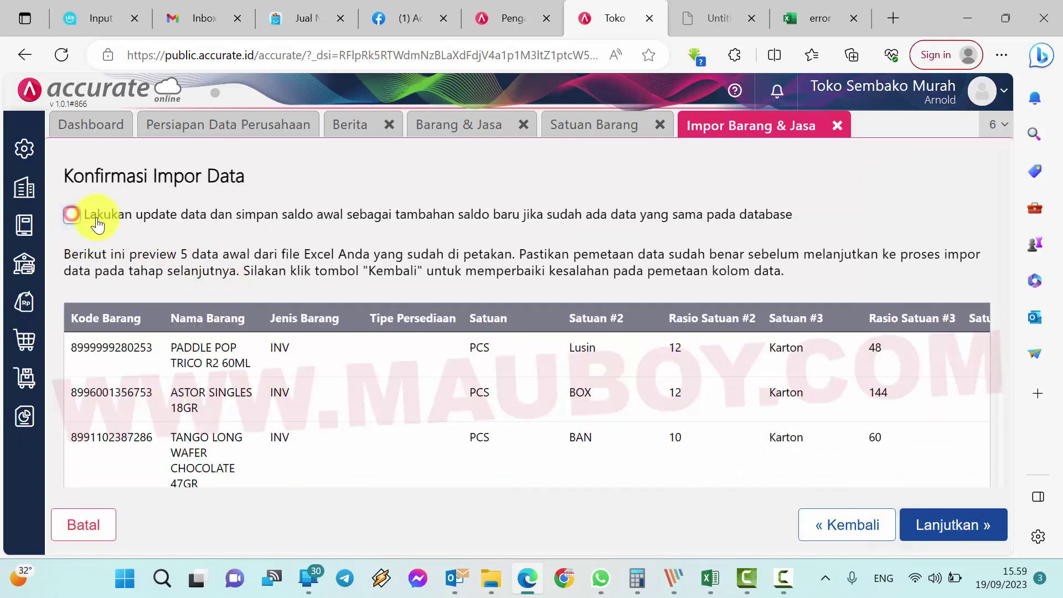
Leave 'Lakukan update data' unticked and start importing the items
drag(798, 216, 184, 221)
click(161, 220)
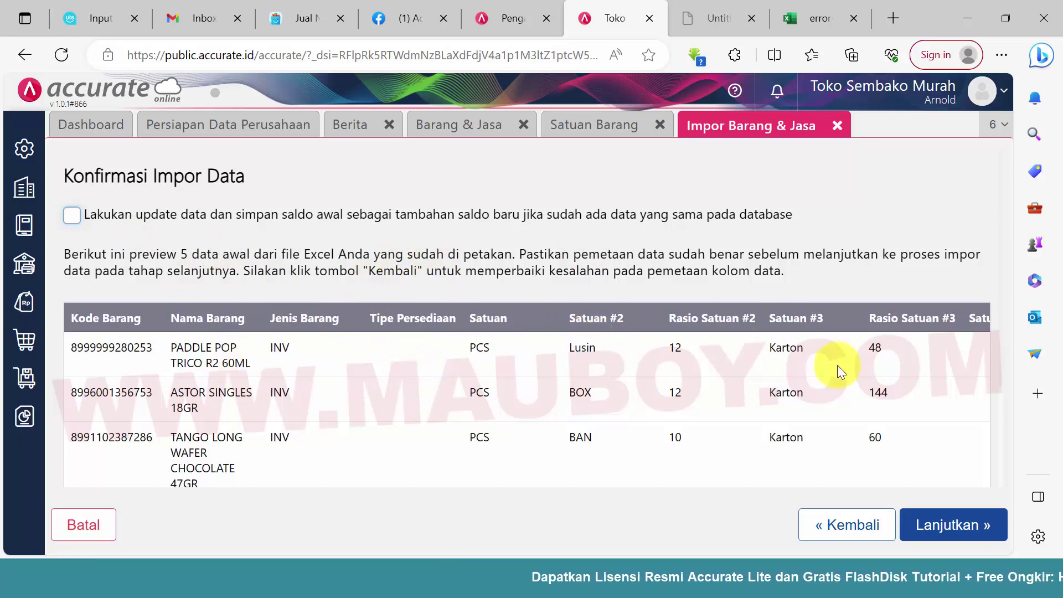
click(71, 216)
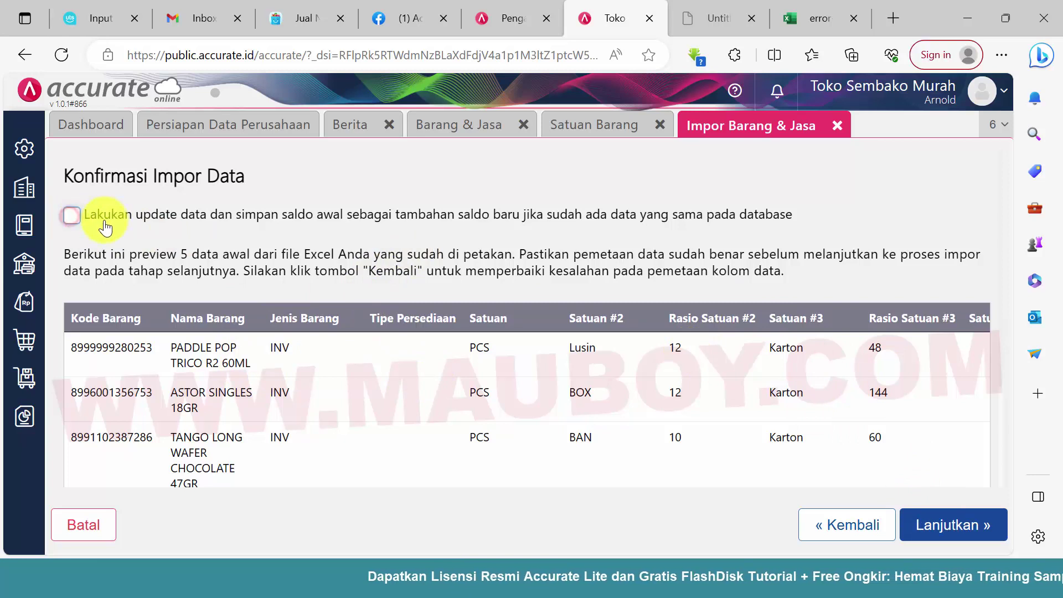
click(962, 526)
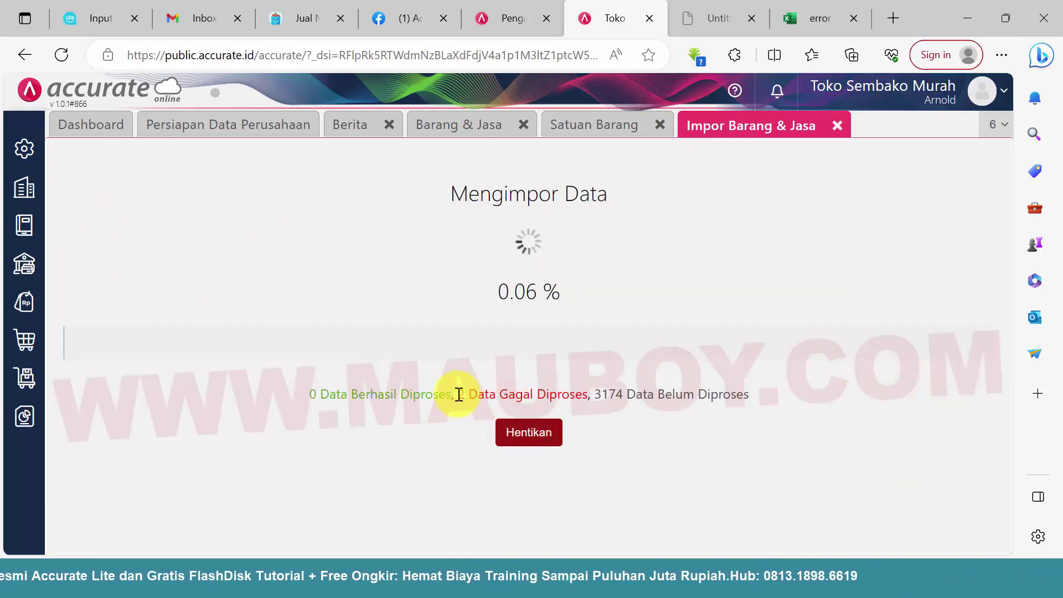
Watch the import progress until it finishes with 800 rows succeeded and 2376 failed
drag(522, 394, 572, 394)
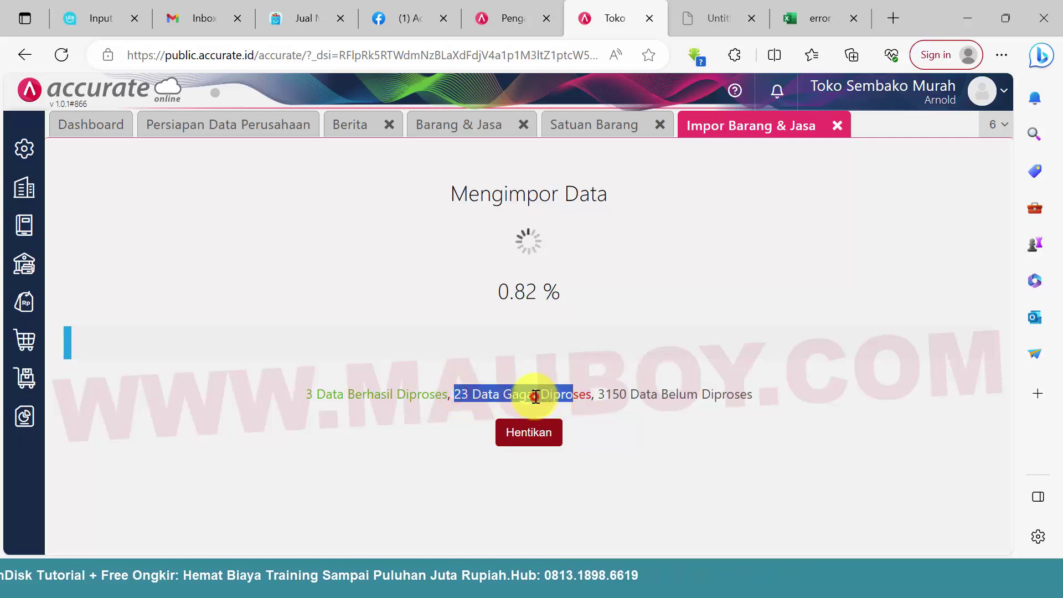
click(501, 395)
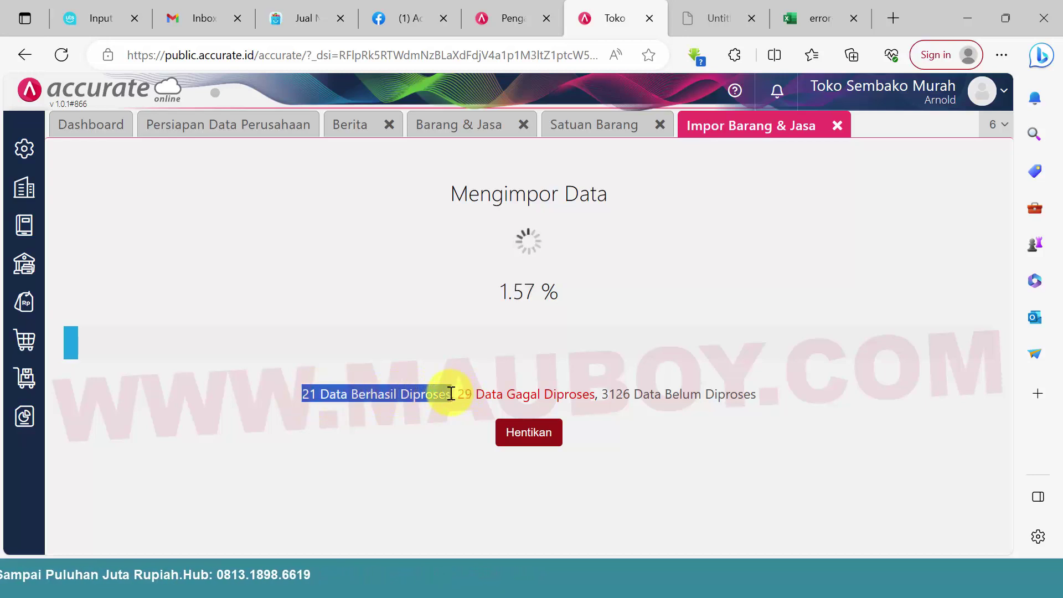
click(400, 406)
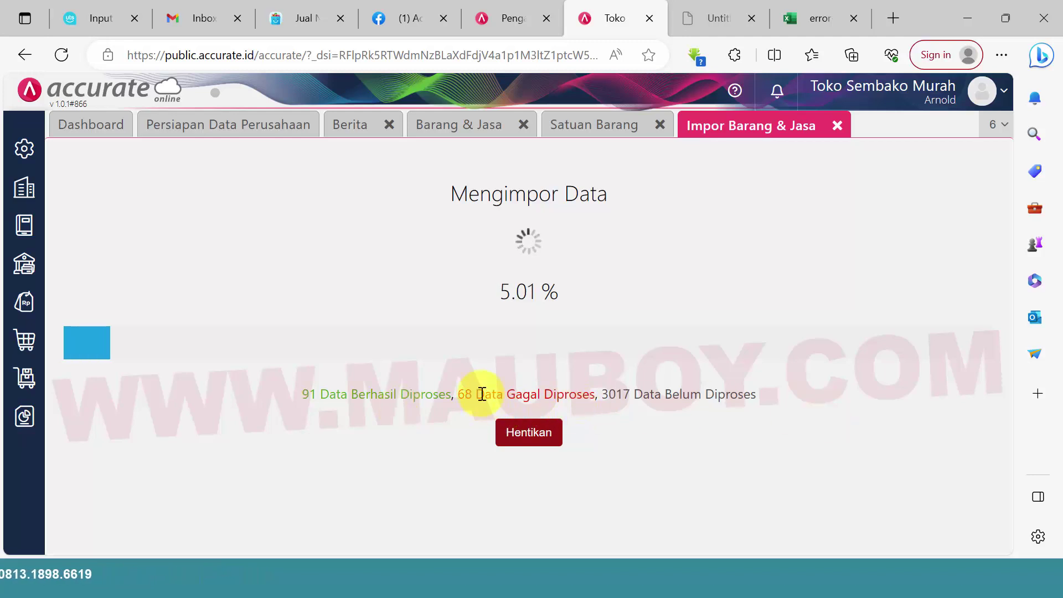
drag(461, 394, 507, 398)
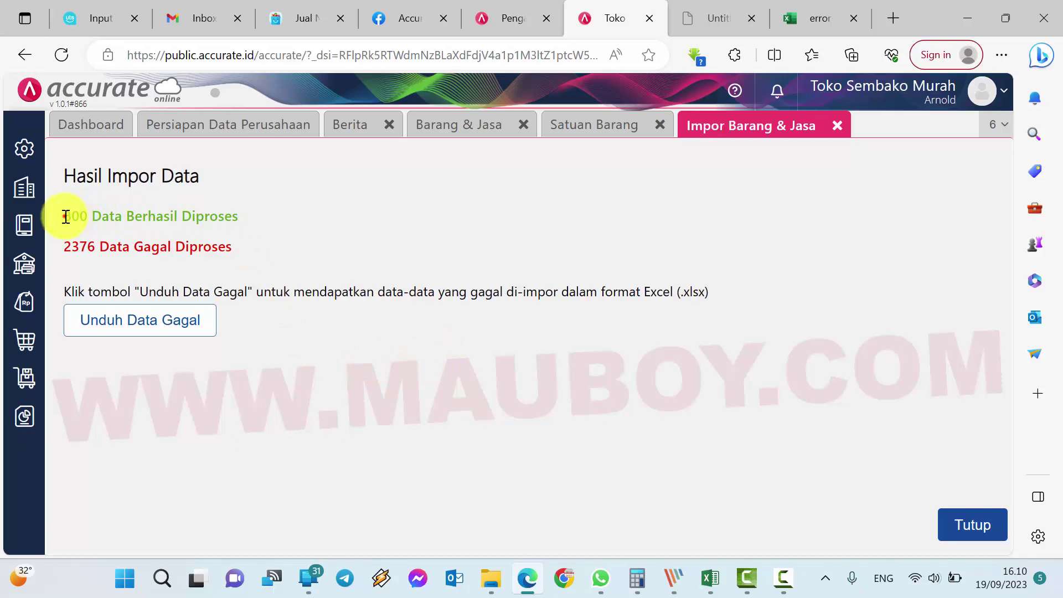
Review the Hasil Impor Data messages: 800 items imported, 2376 rows failed, failed data downloadable
drag(84, 215, 224, 214)
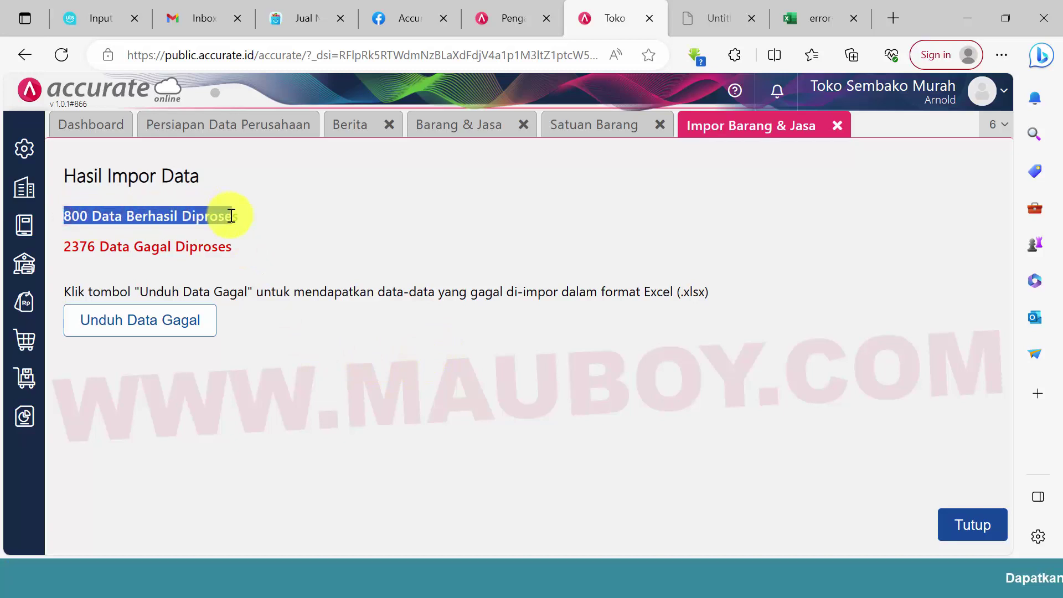
click(77, 247)
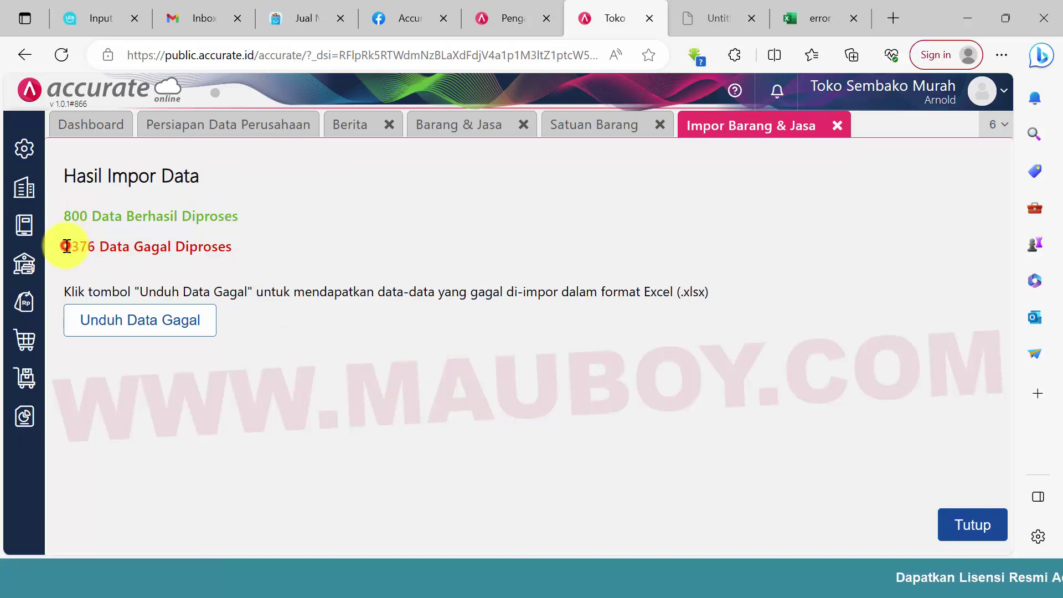
drag(66, 246, 231, 246)
click(275, 273)
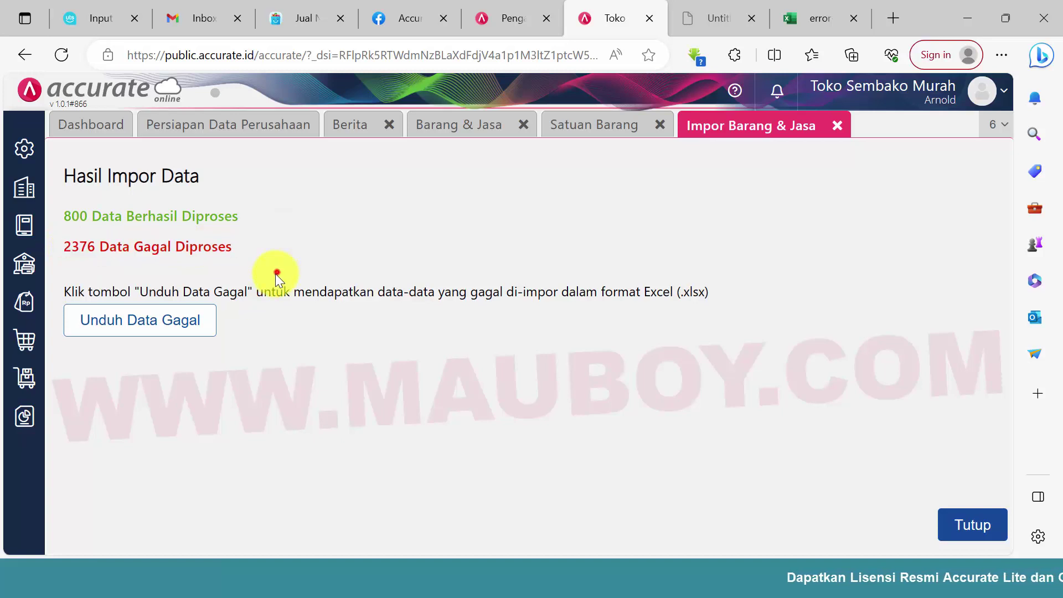
drag(149, 293, 484, 299)
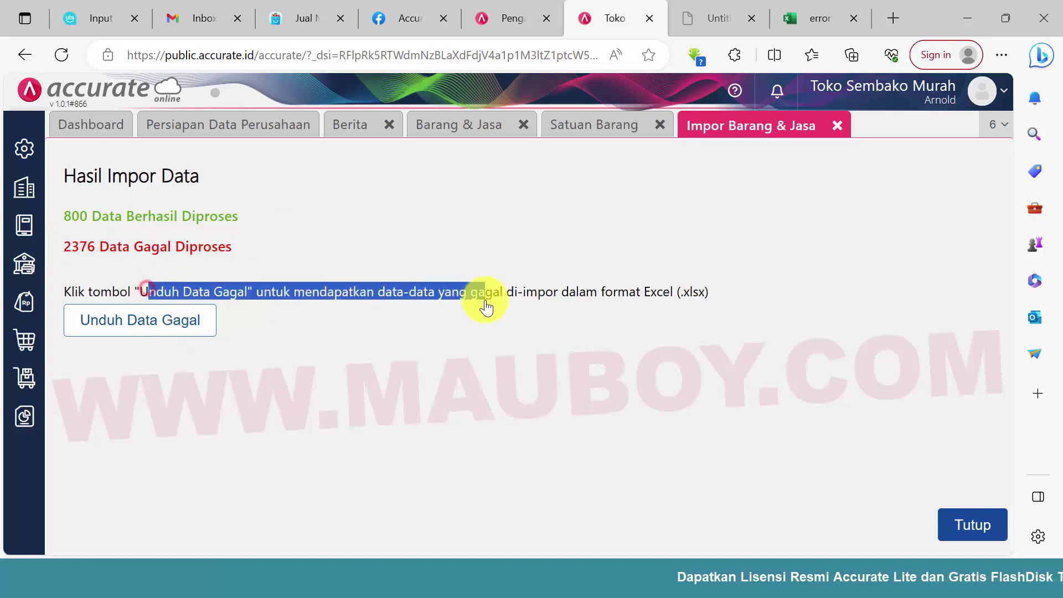
Download the failed rows and open the error workbook in Excel
click(149, 331)
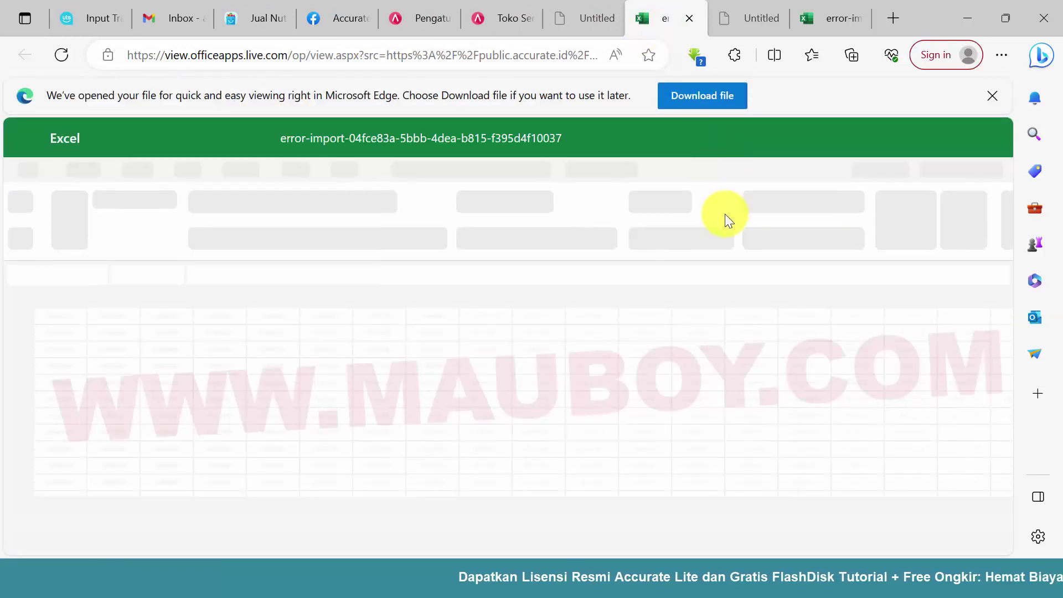
click(717, 97)
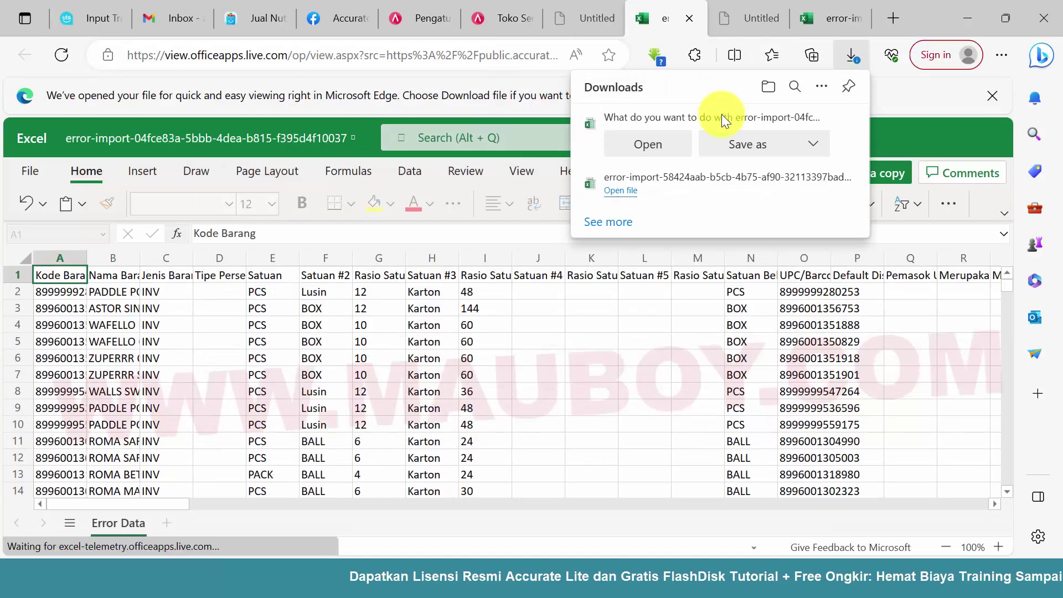
click(659, 143)
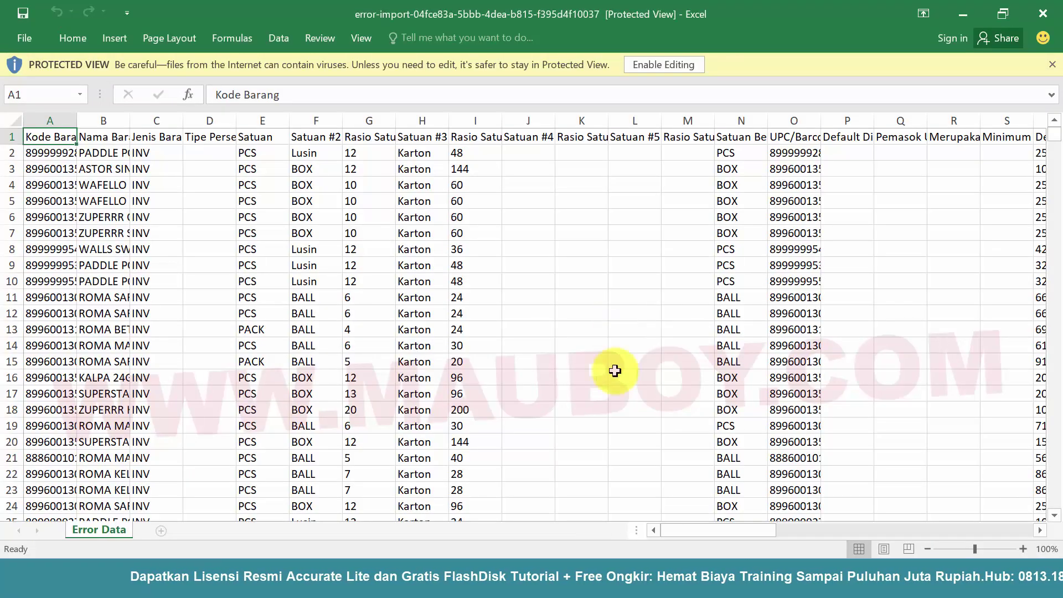
Read the Error column citing duplicate item codes and barcodes, then close the error workbook
drag(709, 529, 1042, 531)
click(1041, 531)
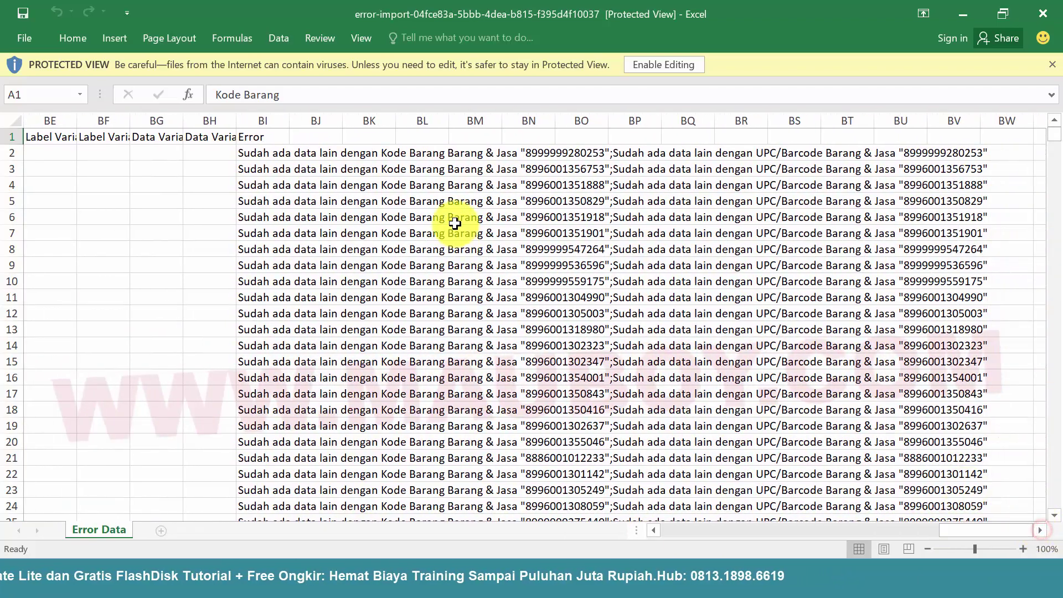
drag(266, 153, 476, 346)
drag(1056, 166, 1032, 102)
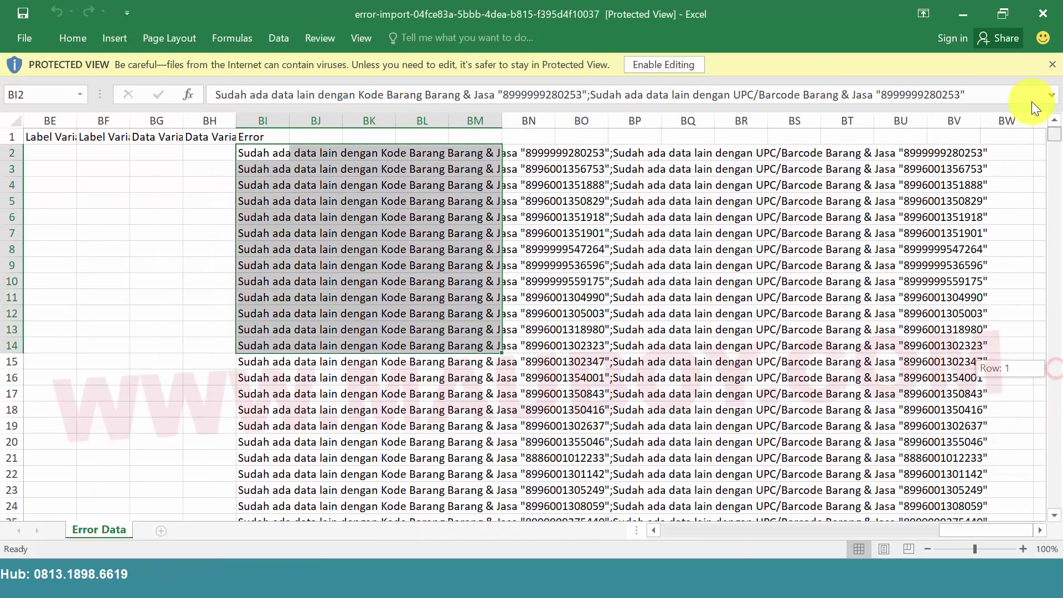
click(1040, 17)
click(549, 306)
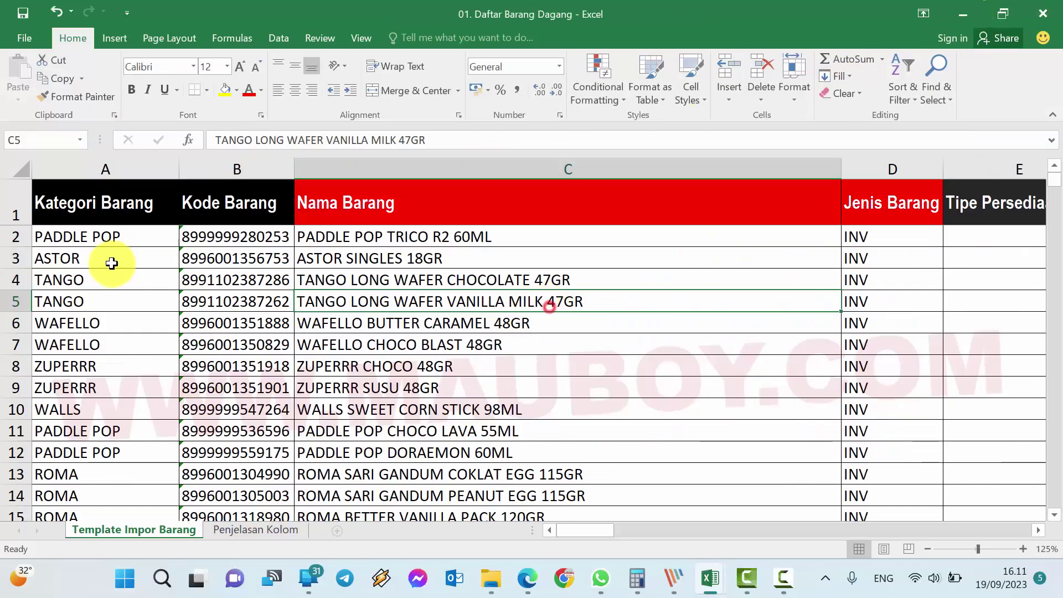
Close the import results and Satuan Barang pages, refresh Barang & Jasa to 3.179 items, and return to Excel
click(531, 578)
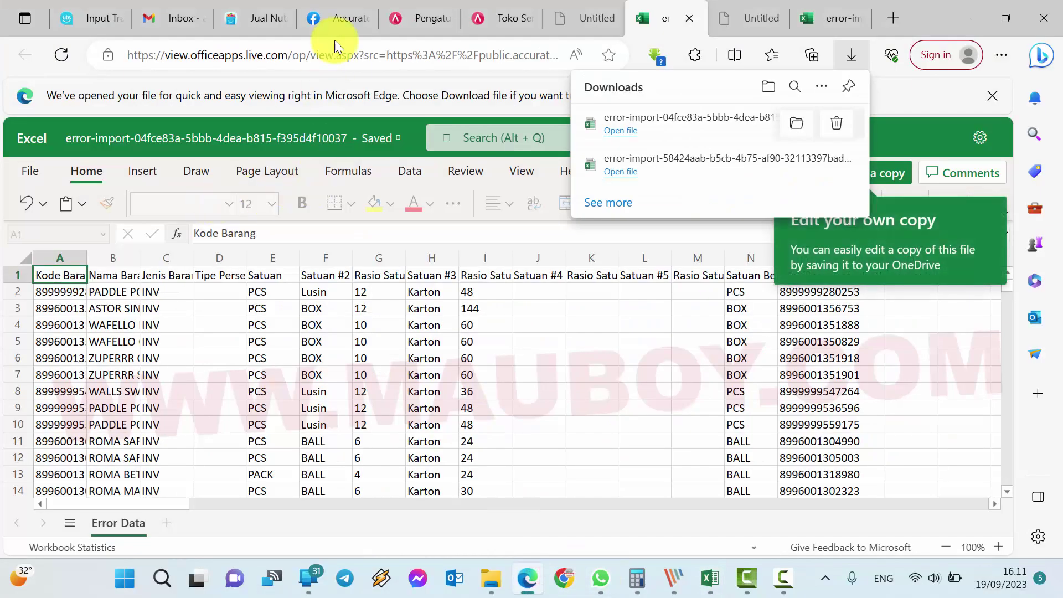
click(503, 17)
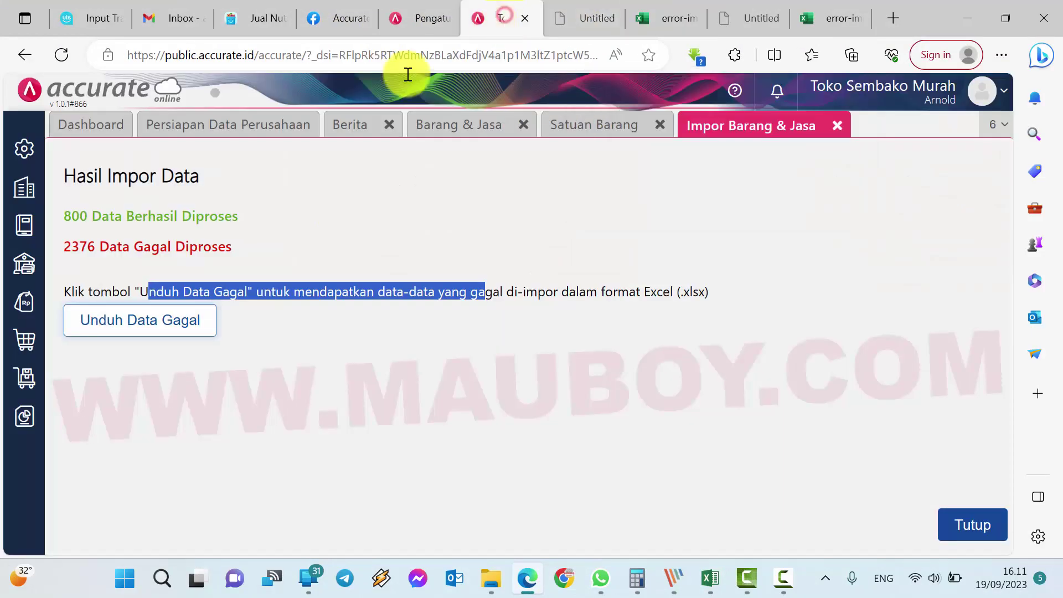
click(972, 526)
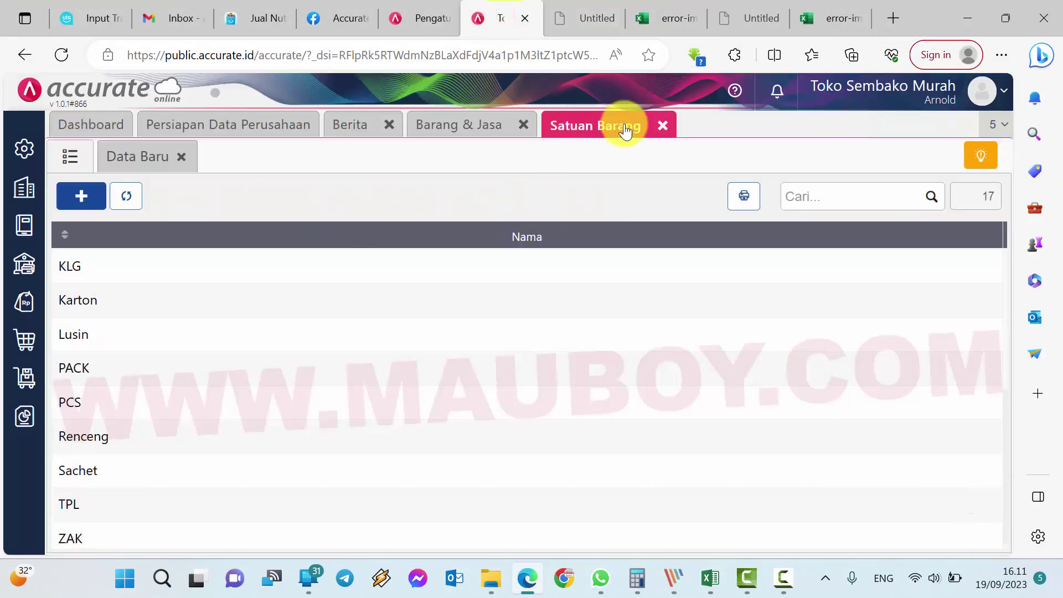
click(665, 126)
click(127, 232)
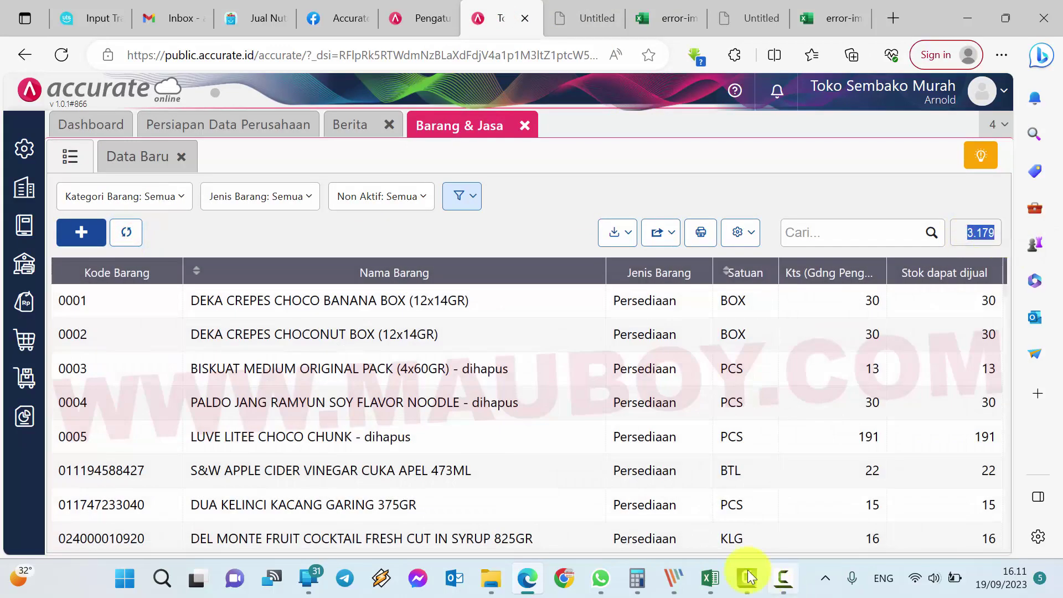
mouse_move(709, 583)
click(608, 496)
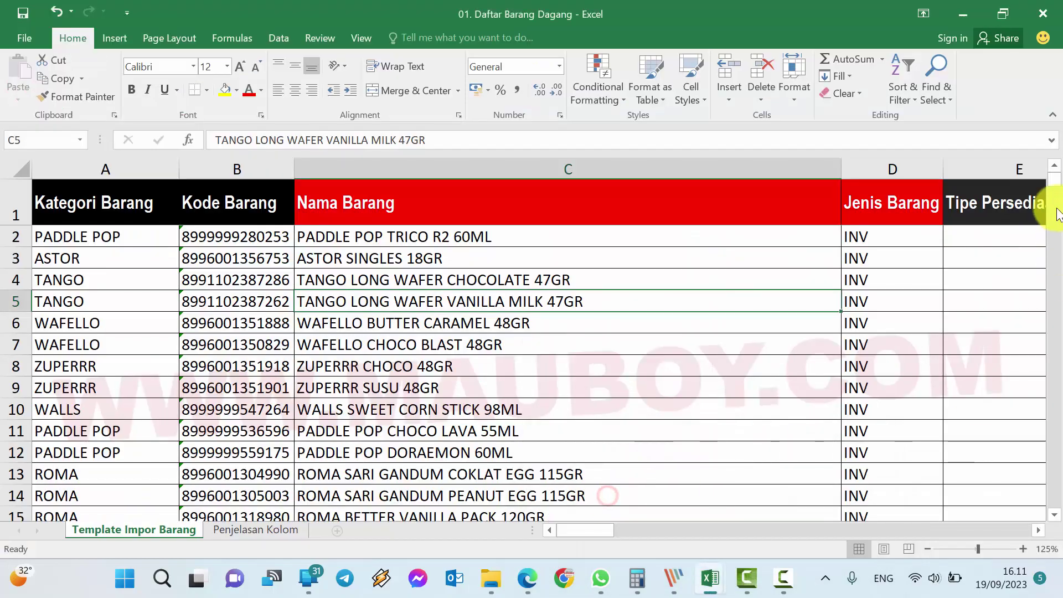
Confirm row 3177 holds the last item, with rows 3178 and 3179 empty
drag(1057, 185, 1051, 501)
click(24, 494)
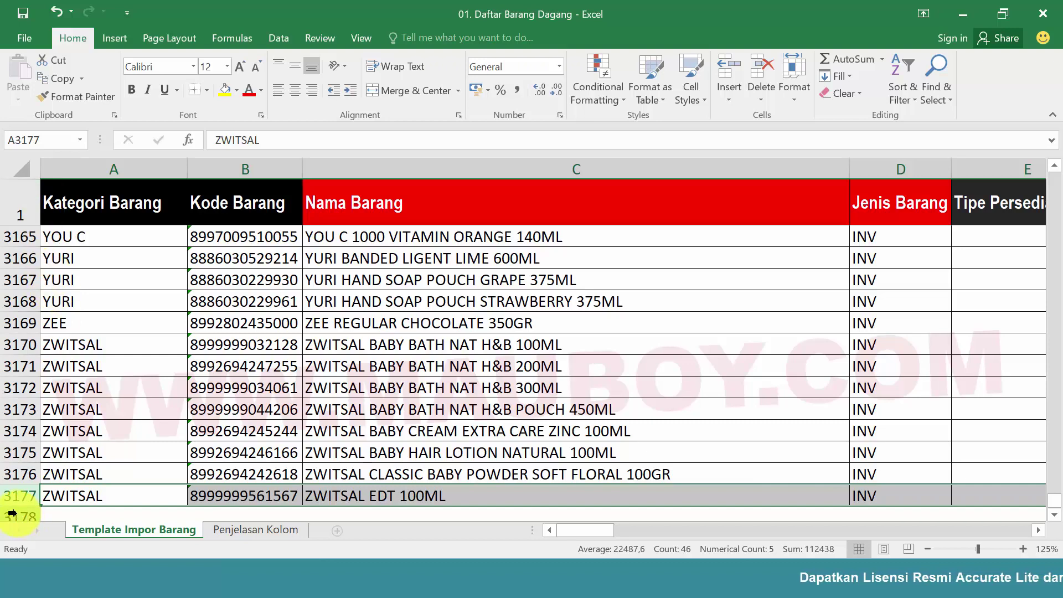
click(20, 474)
scroll(90, 505, down, 2)
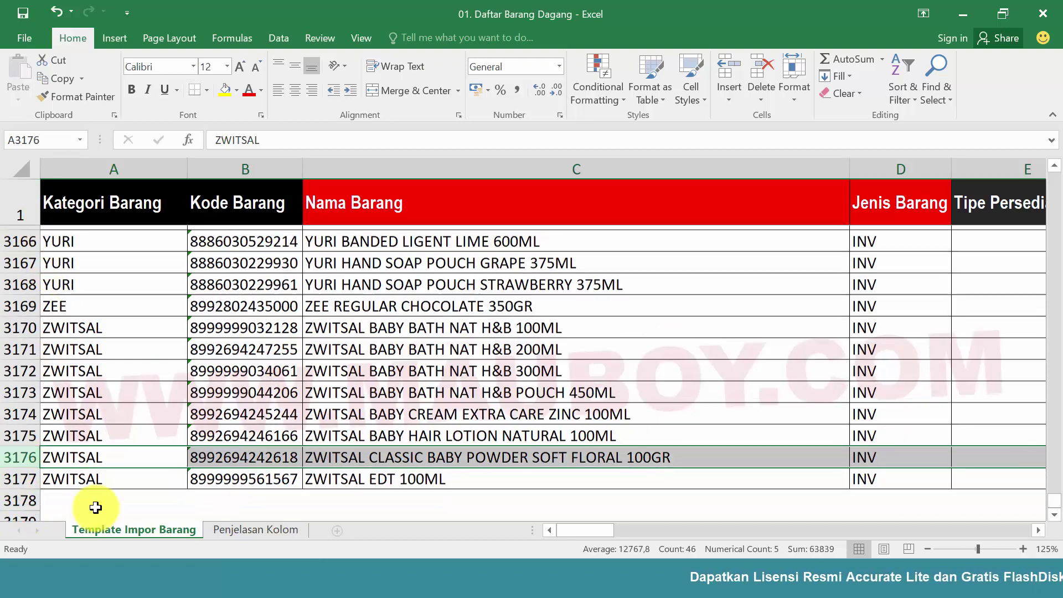
click(20, 390)
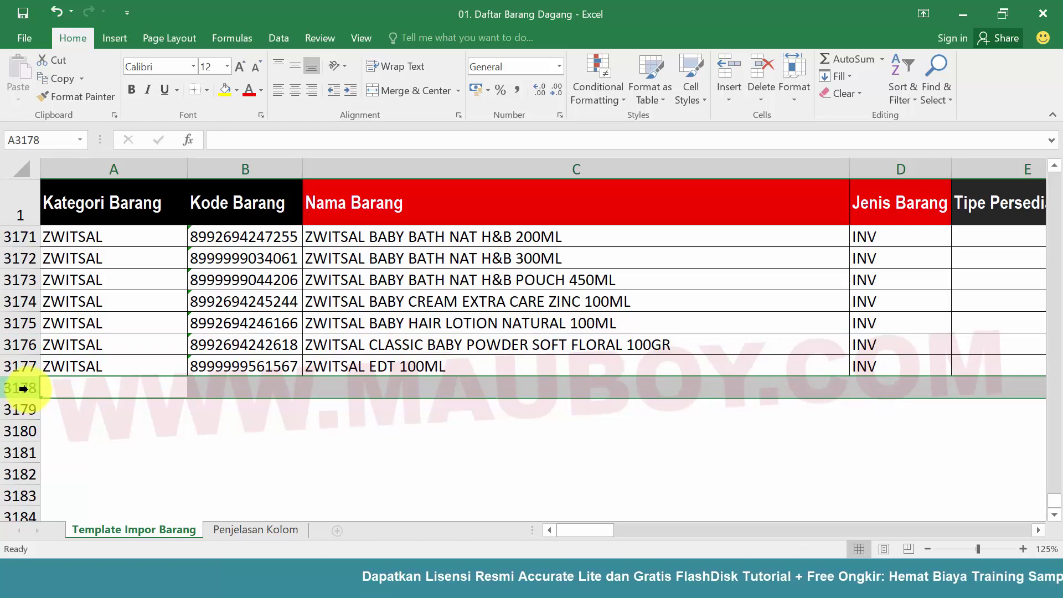
click(25, 410)
click(27, 389)
click(24, 408)
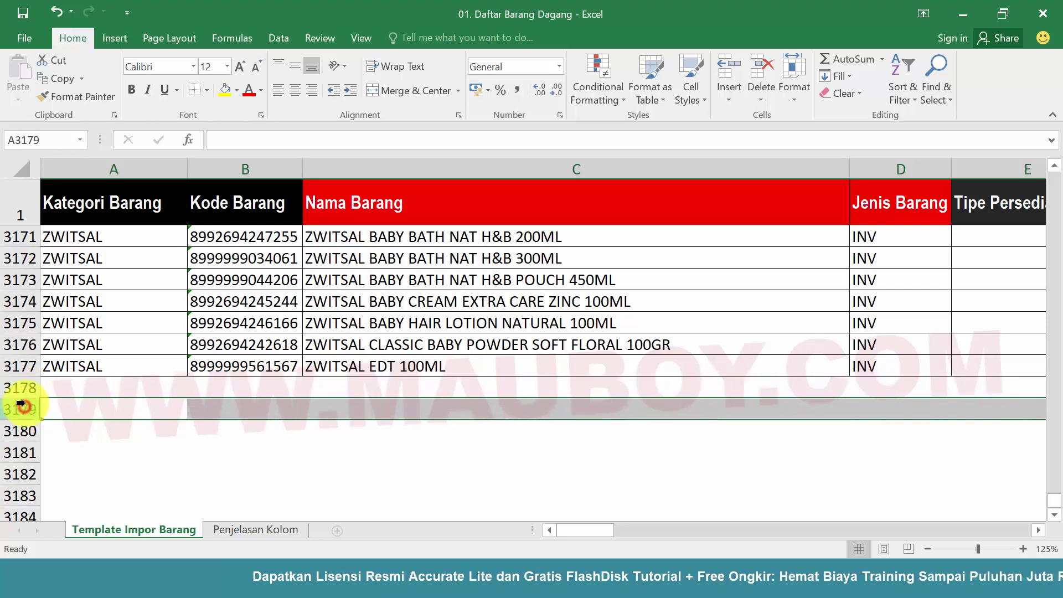
click(26, 390)
click(25, 409)
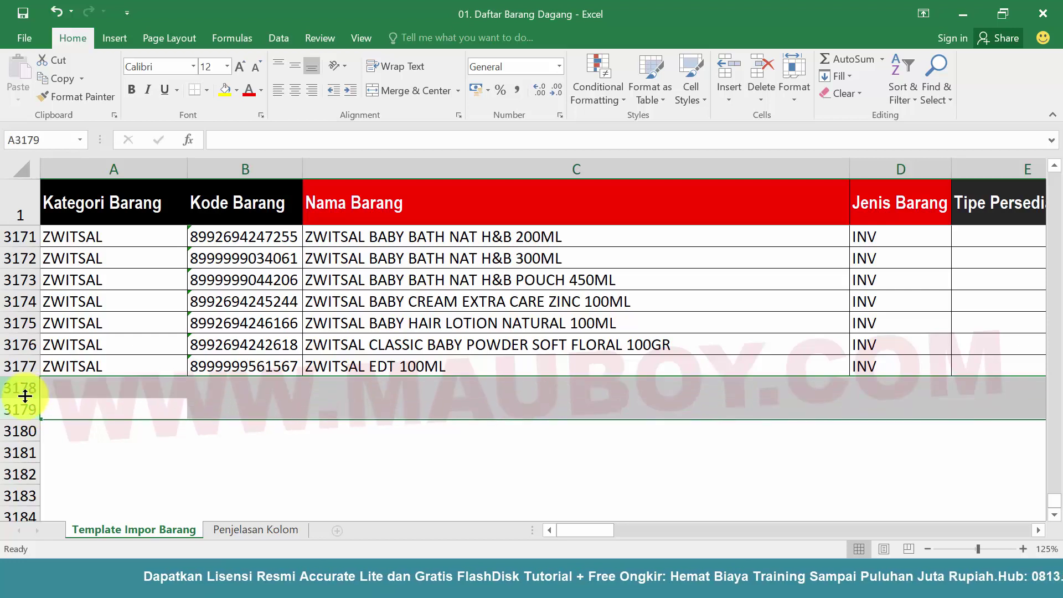
click(23, 389)
click(21, 408)
click(23, 390)
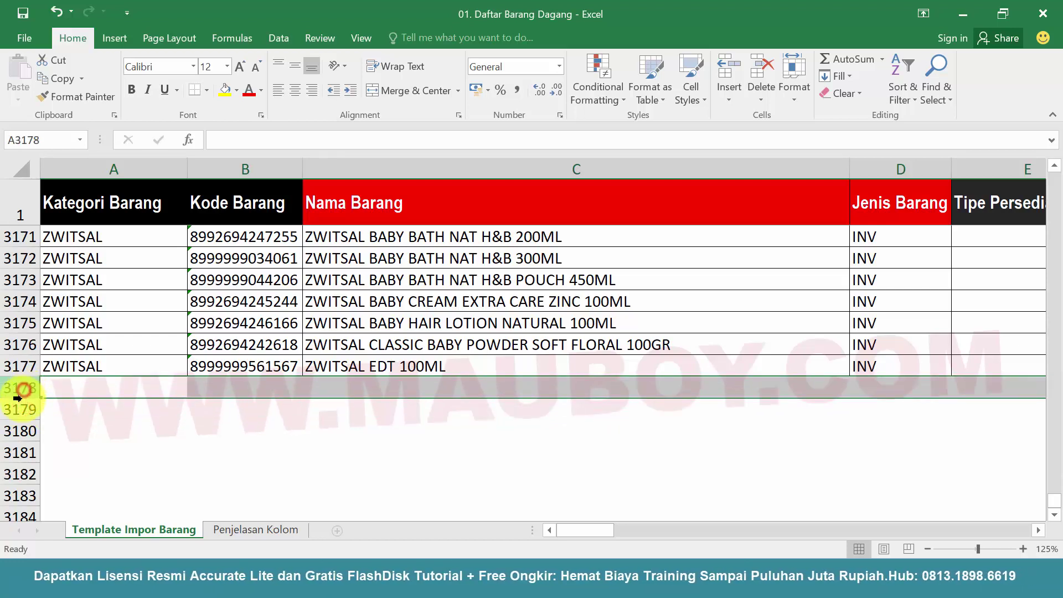
click(24, 409)
click(24, 389)
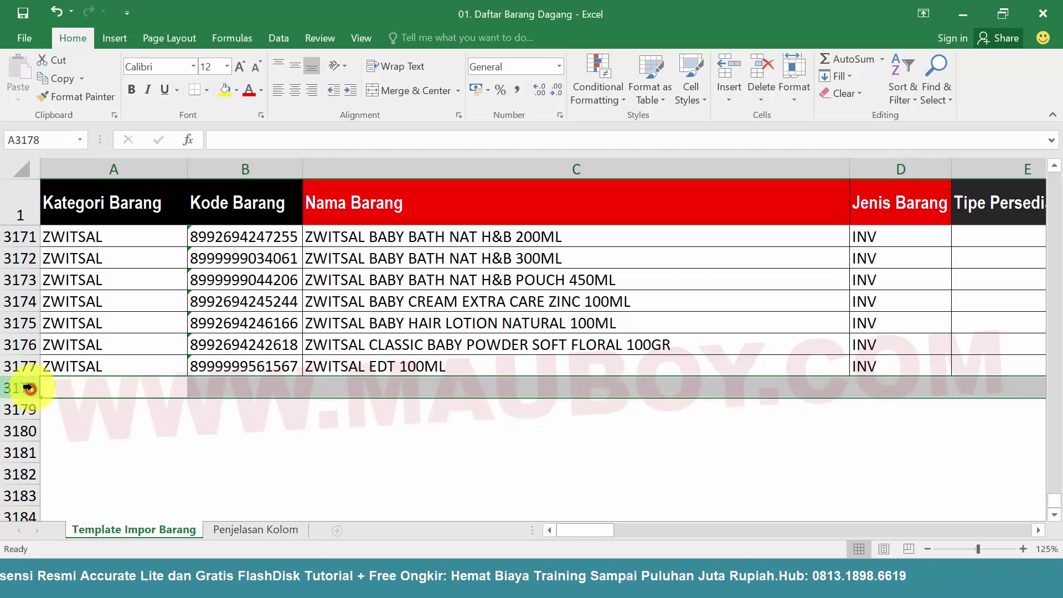
click(950, 422)
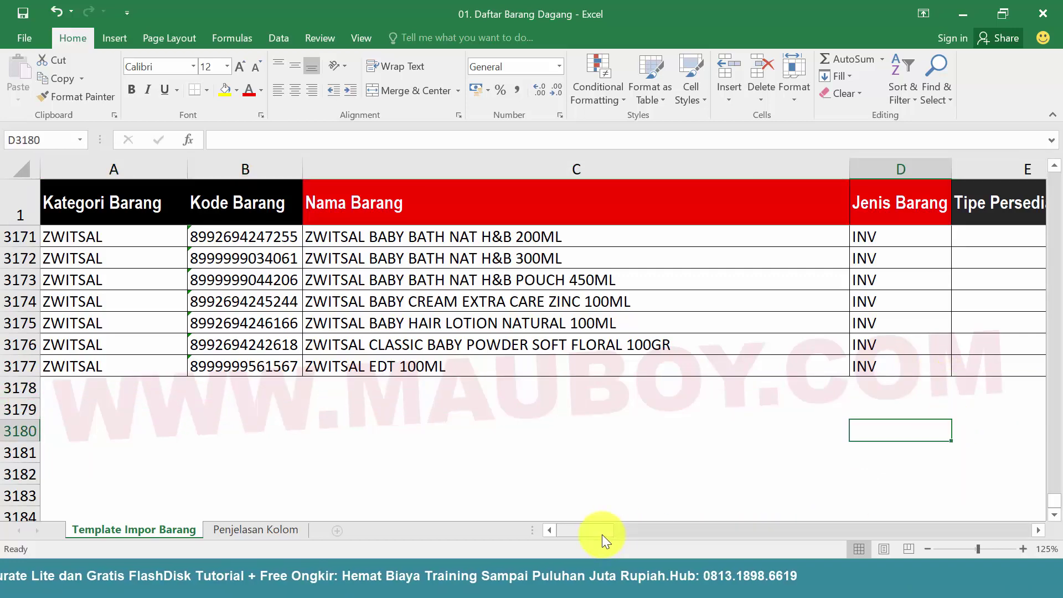
Close the item master workbook to return to Accurate's item list
drag(603, 530, 575, 530)
click(514, 353)
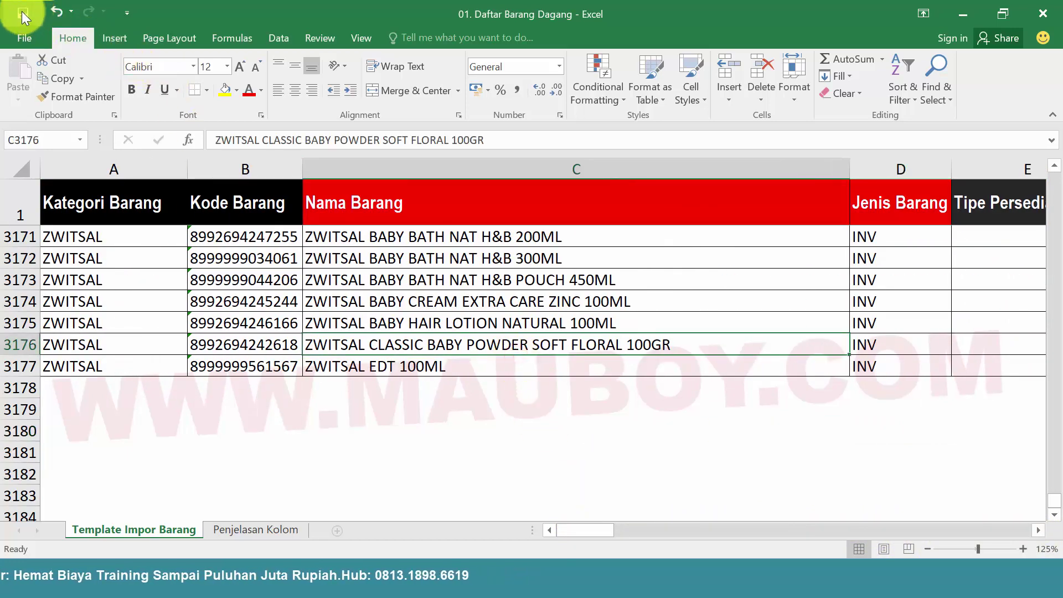
click(1045, 14)
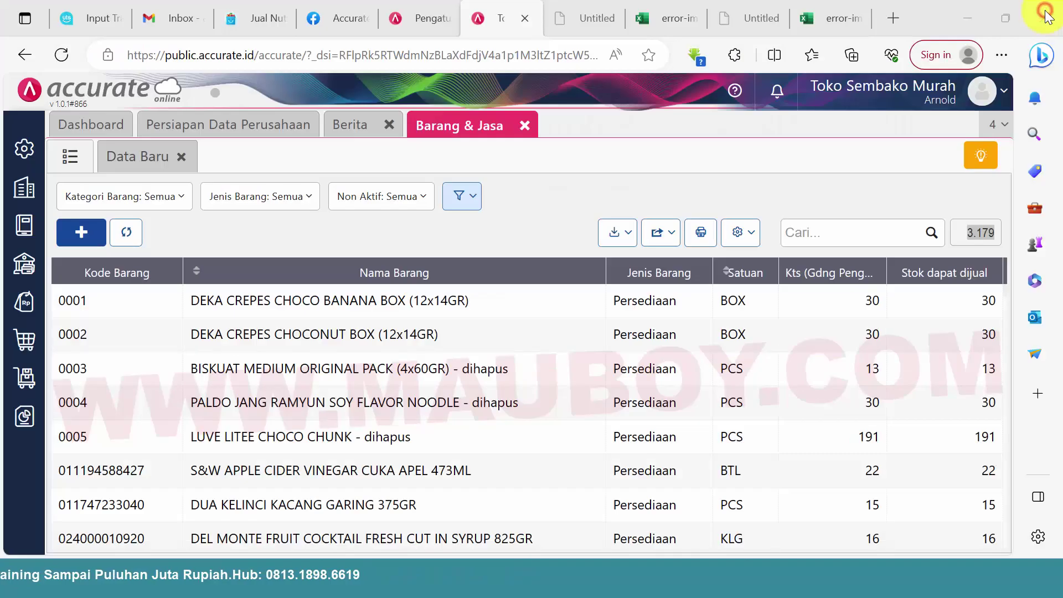